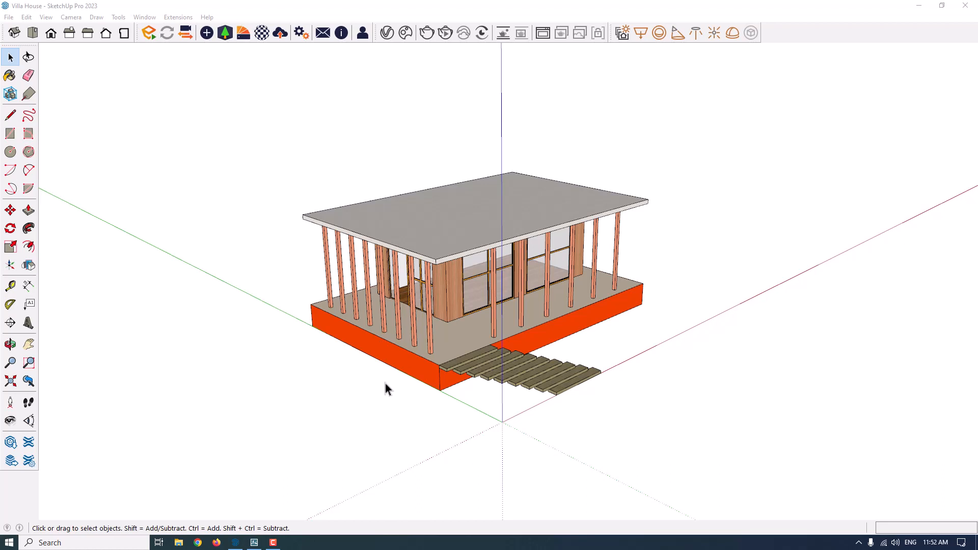
Step: Switch to Lumion and start a new scene from the sunny grass plain template with scattered clouds
left_click(254, 543)
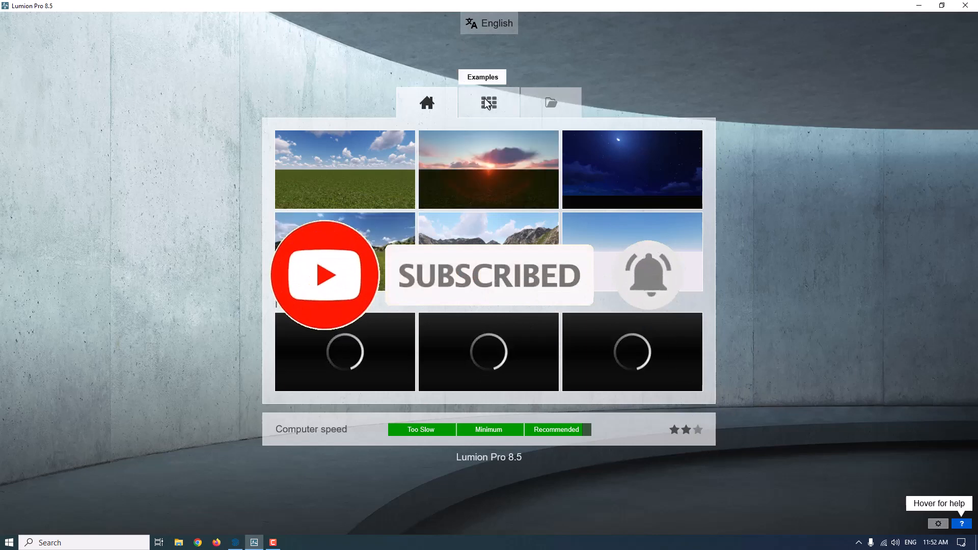
left_click(335, 192)
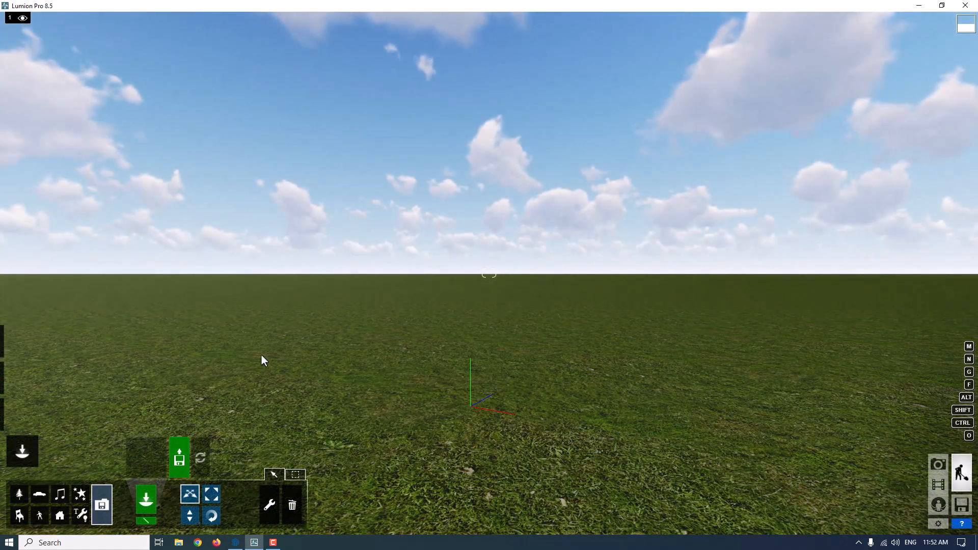
Step: Check which 3D file types the new model import accepts, without importing anything
left_click(186, 460)
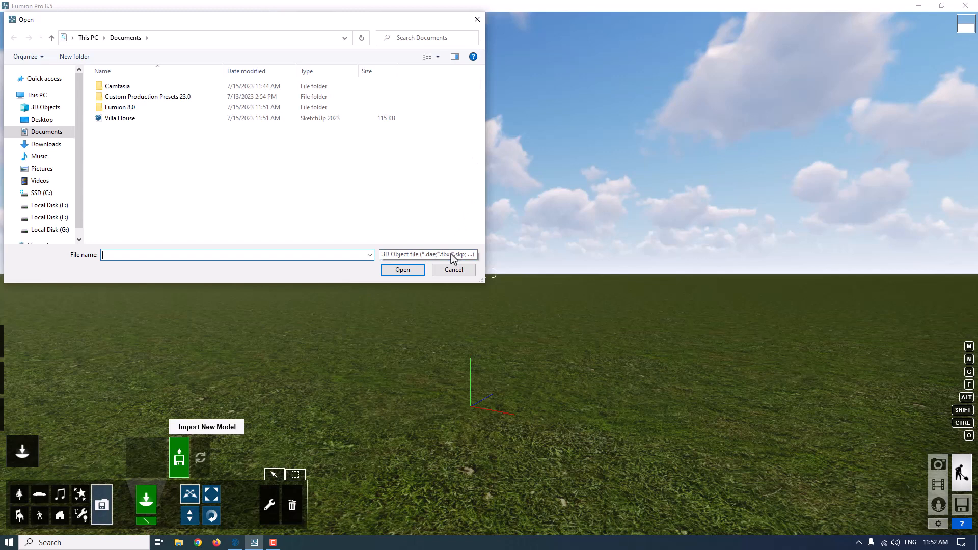
left_click(476, 19)
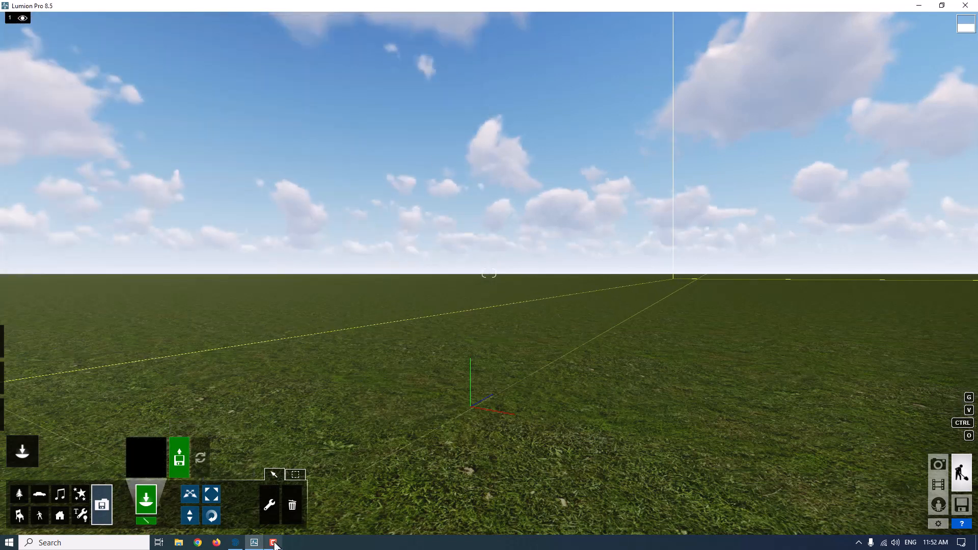
Step: Switch to SketchUp and export the Villa House 3D model to the Desktop as a COLLADA File (*.dae), keeping the offered export options
left_click(238, 543)
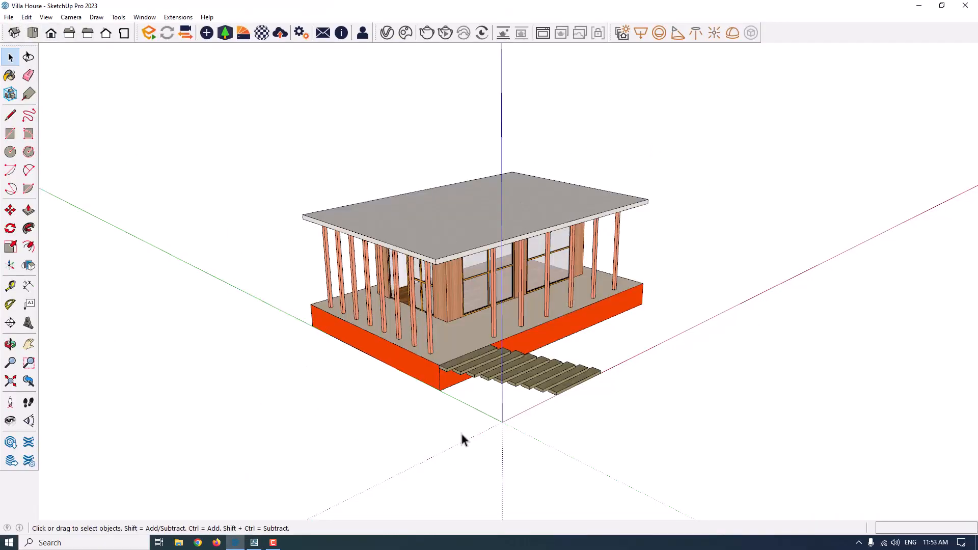
left_click(12, 19)
mouse_move(81, 205)
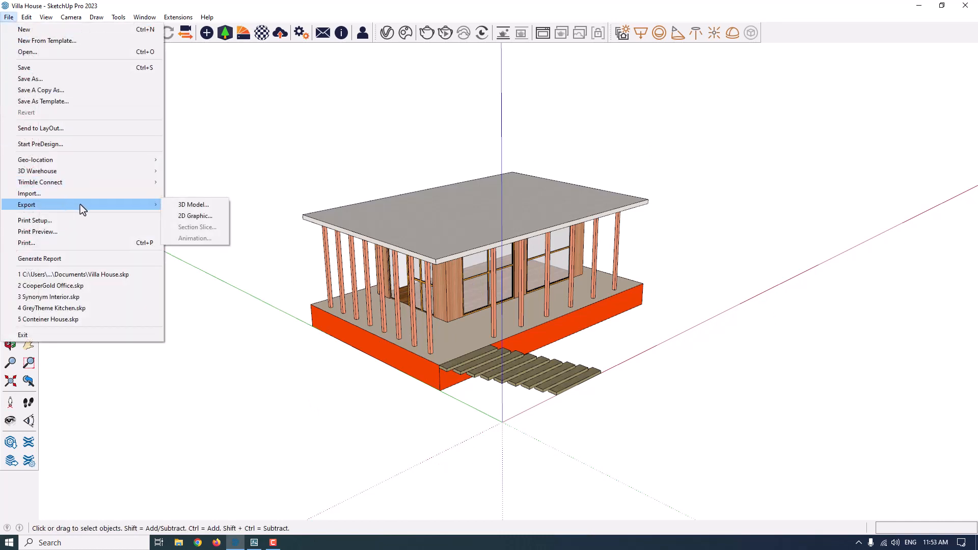
left_click(185, 205)
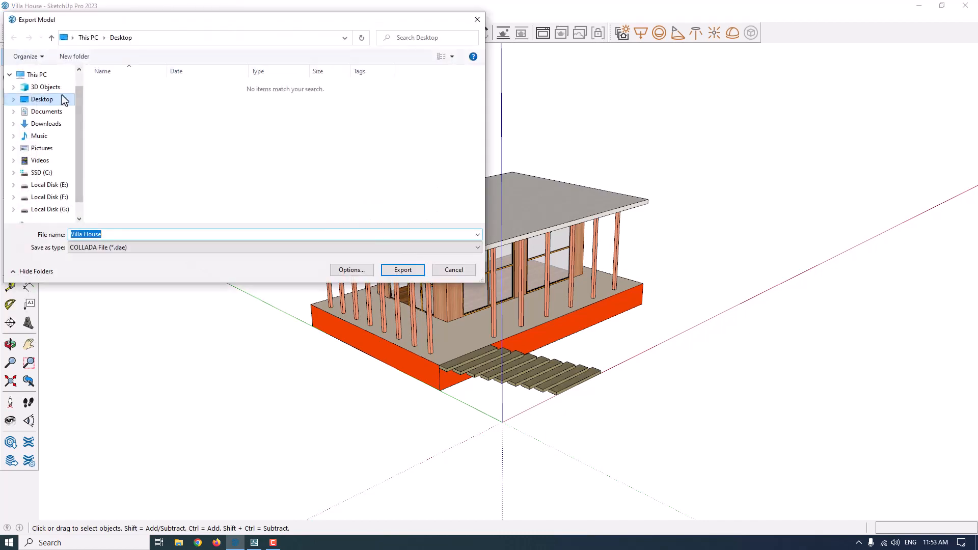
left_click(101, 249)
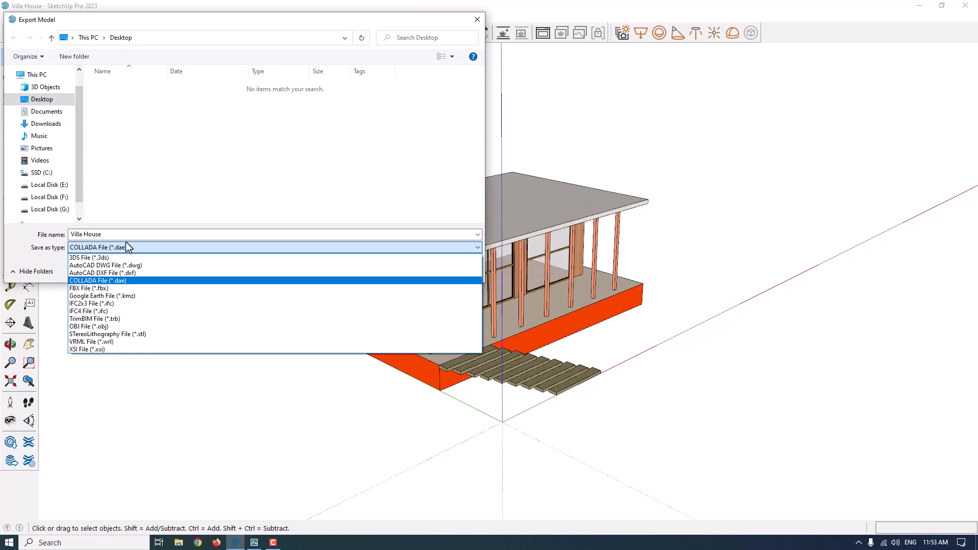
left_click(103, 280)
left_click(342, 270)
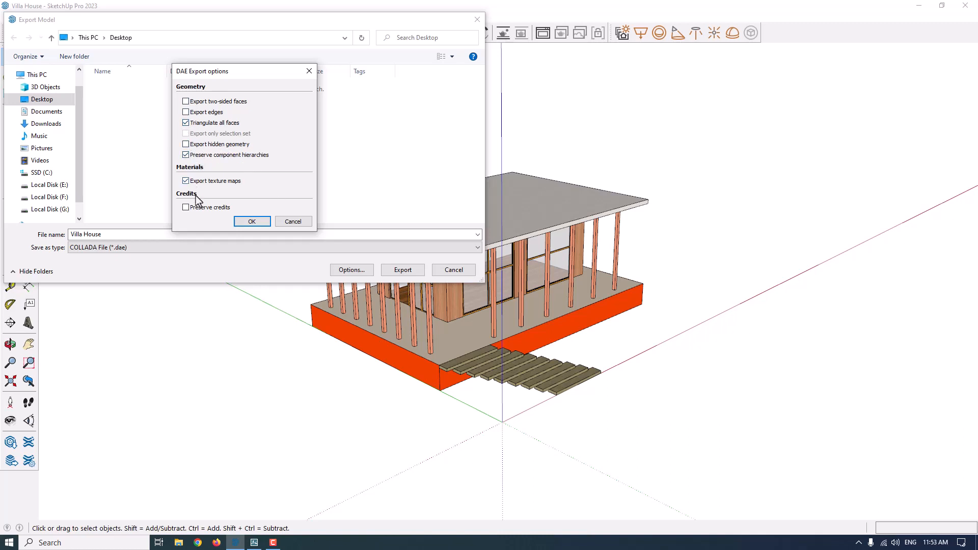
left_click(251, 222)
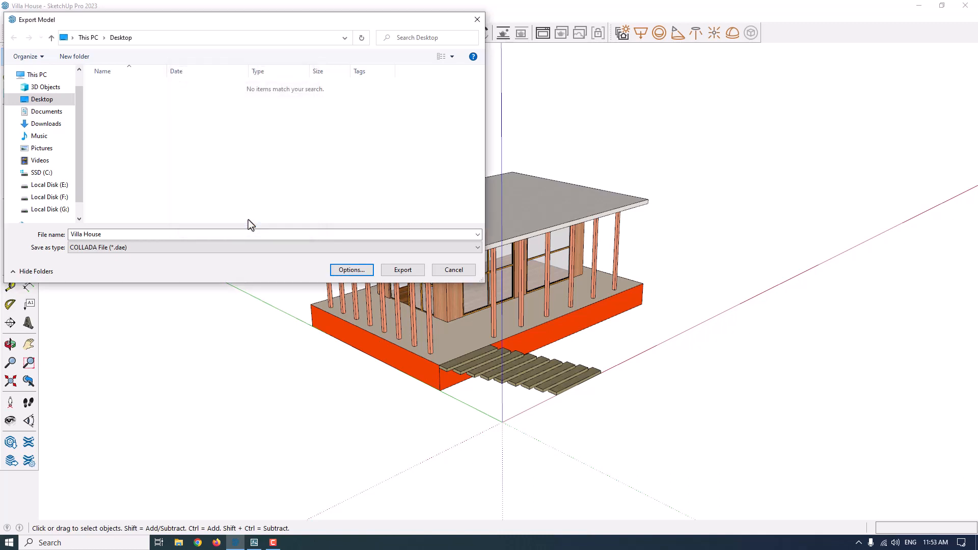
left_click(402, 270)
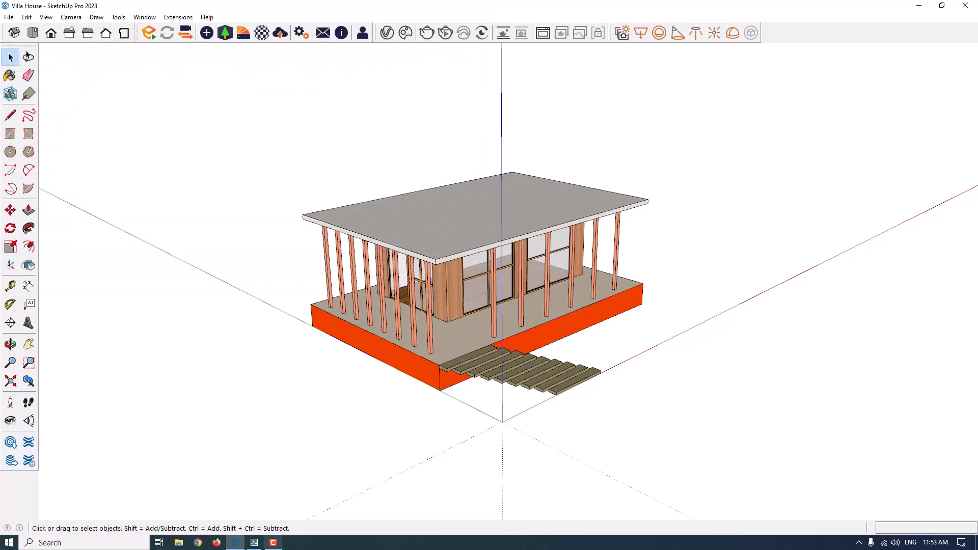
Step: Switch to Lumion and import Villa House.dae from the Desktop, named Villa House, into the Main (default) category folder
left_click(254, 543)
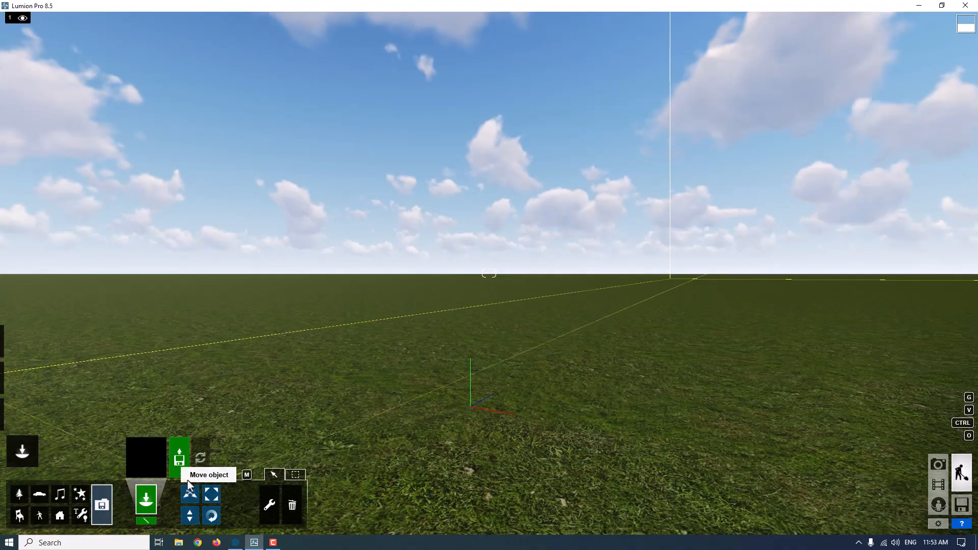
left_click(179, 459)
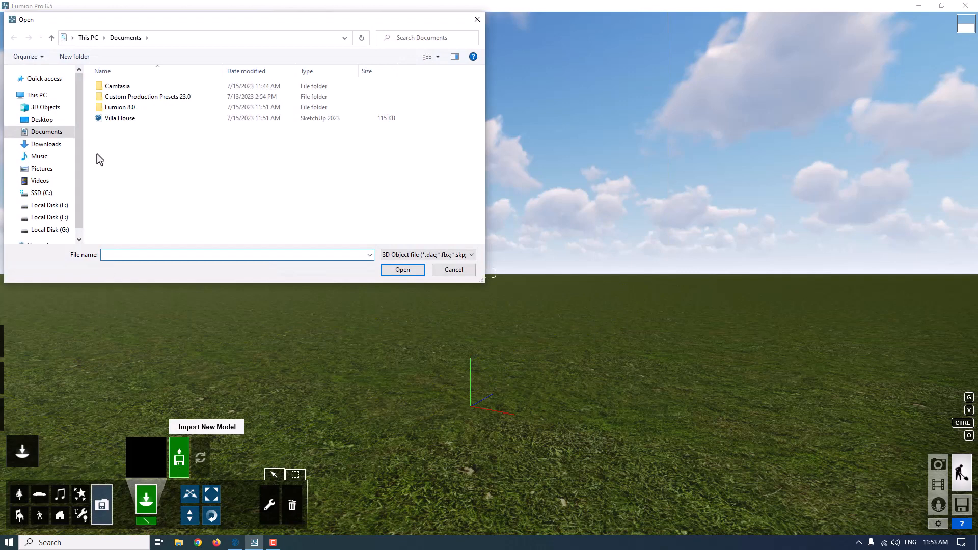
left_click(54, 121)
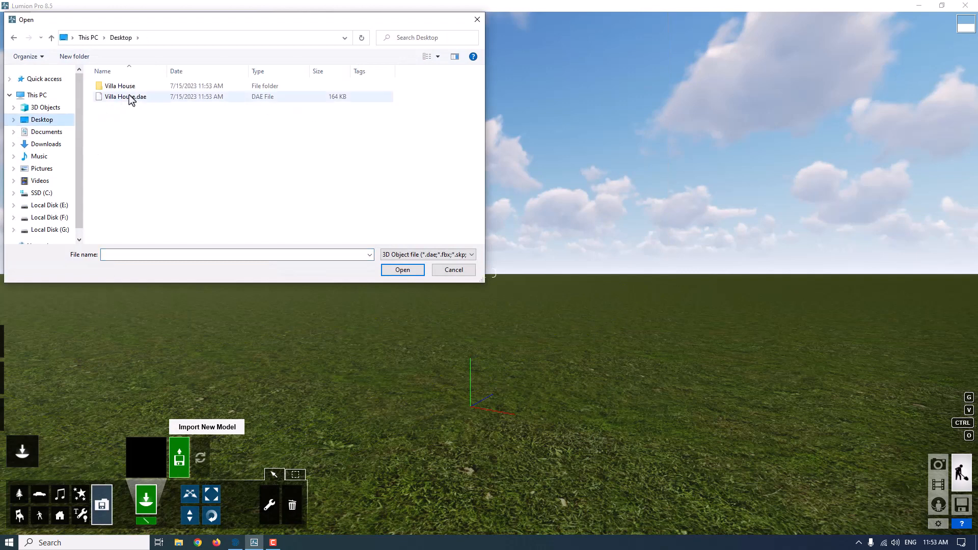
double_click(120, 85)
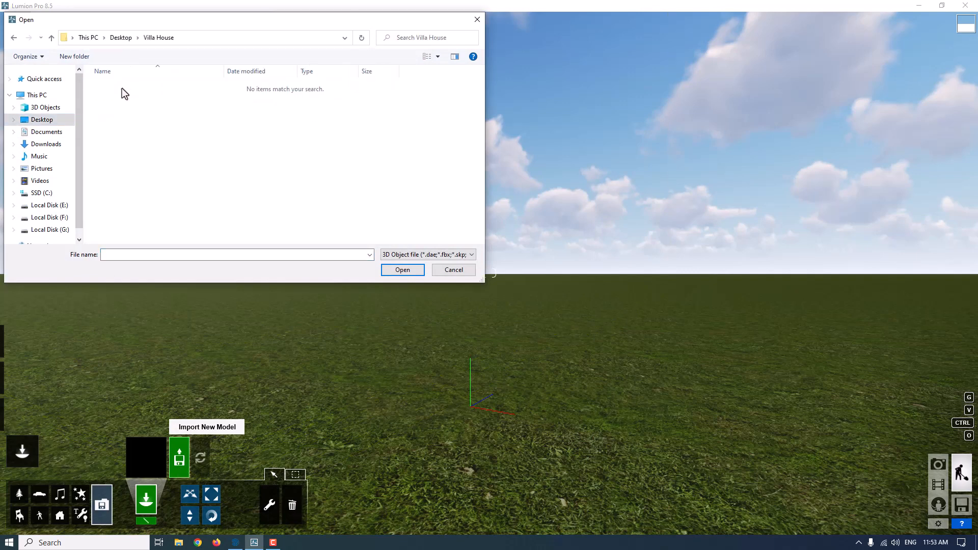
left_click(14, 38)
left_click(120, 97)
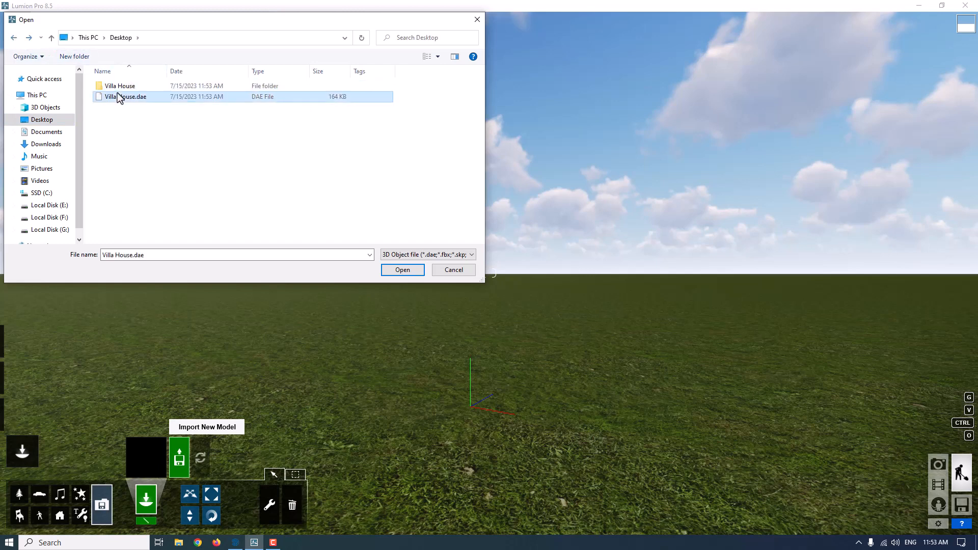
left_click(396, 268)
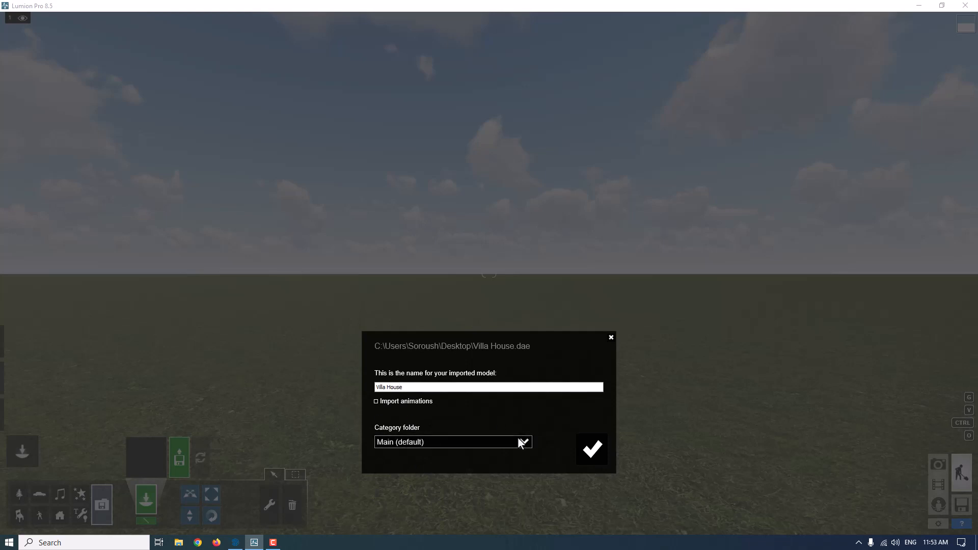
left_click(590, 448)
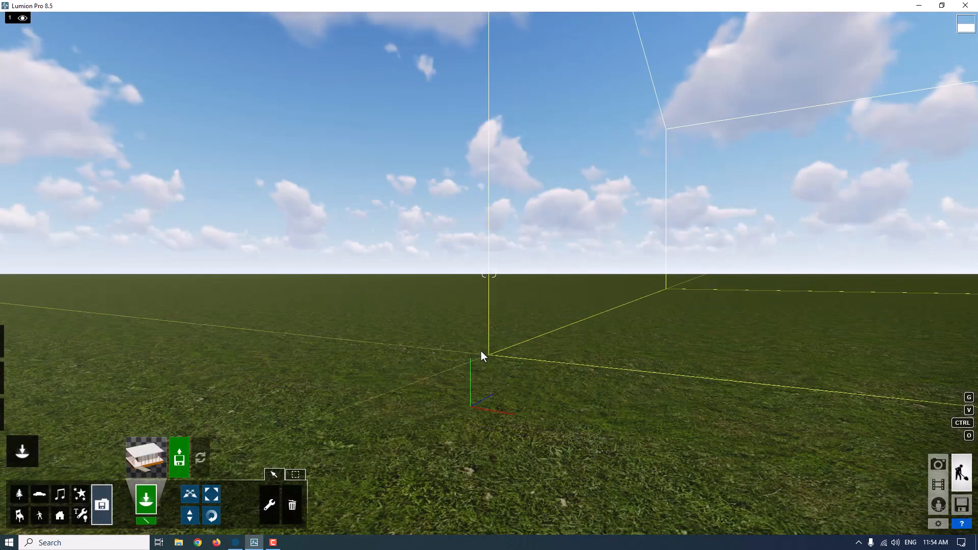
Step: Place the imported Villa House on the open grass and deselect it
key("s")
key("d")
right_click_drag(501, 364, 551, 369)
right_click_drag(356, 360, 357, 275)
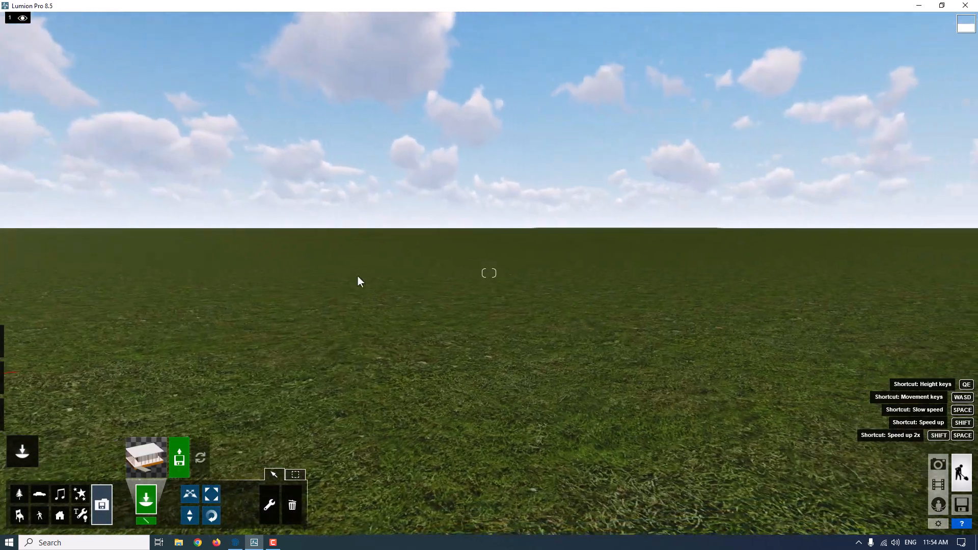
left_click(244, 270)
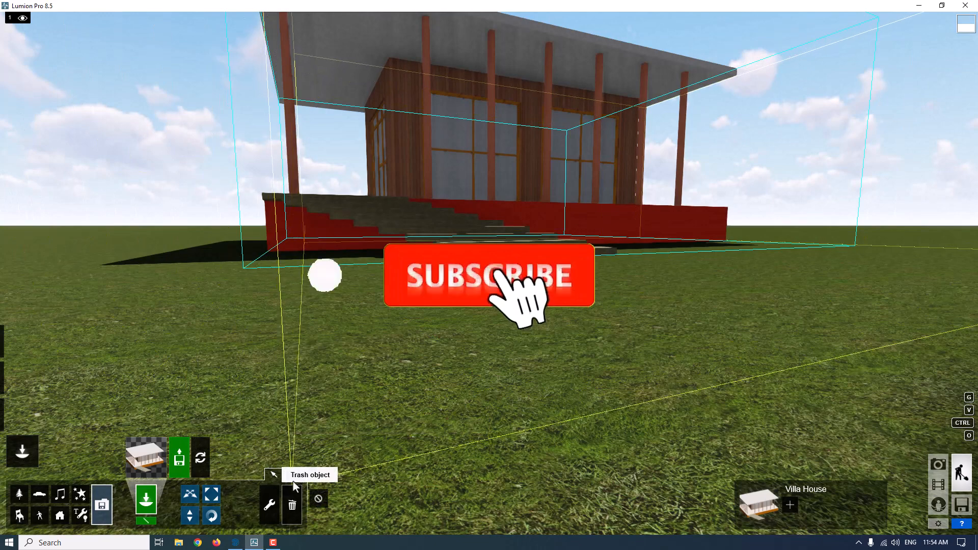
left_click(319, 501)
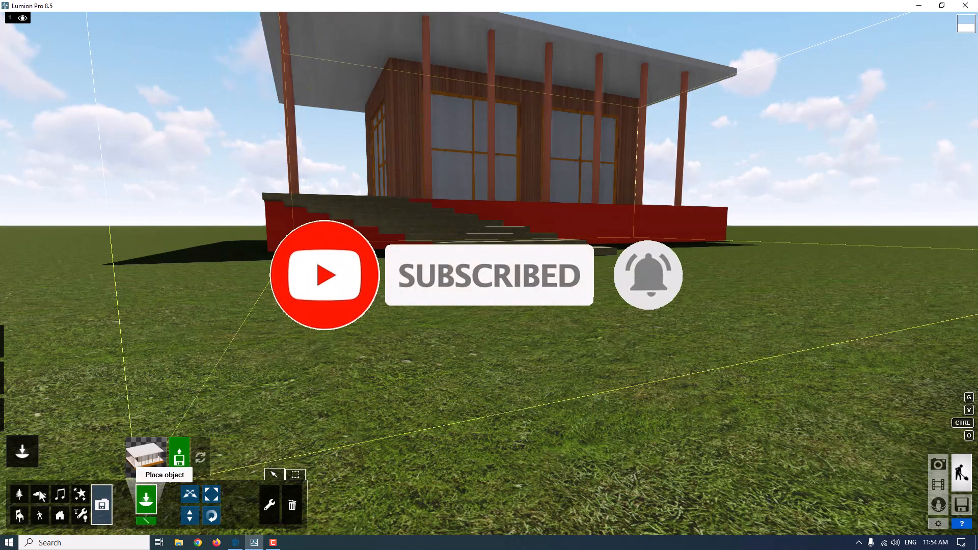
left_click(295, 475)
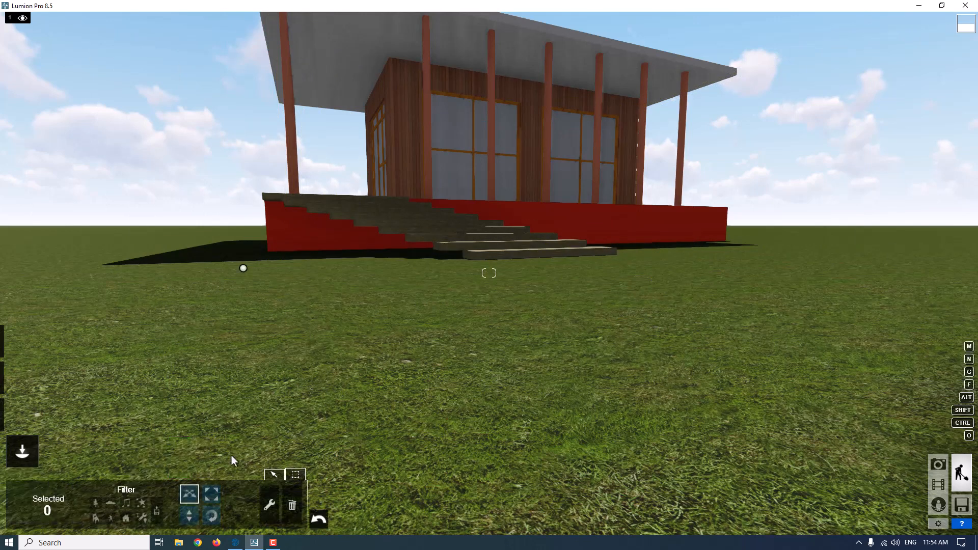
left_click_drag(461, 304, 354, 271)
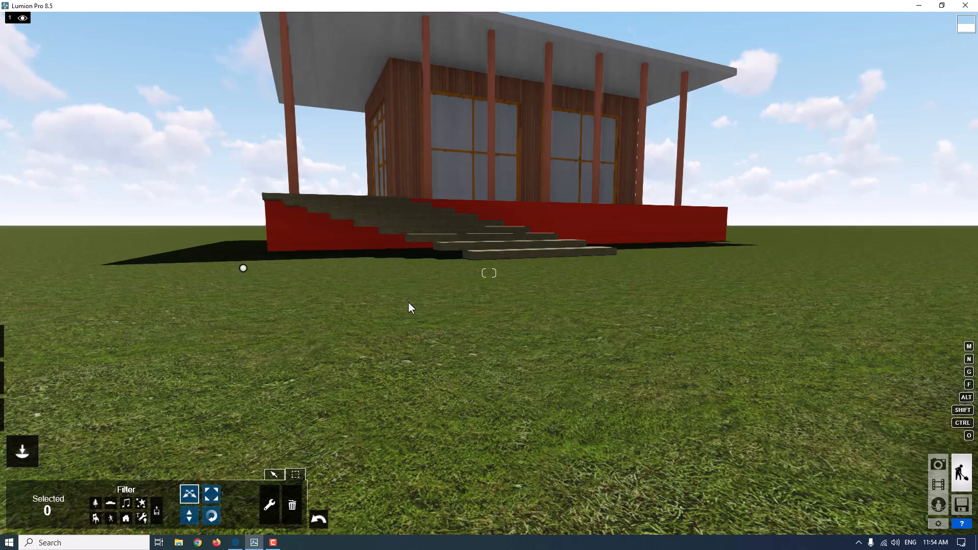
left_click(278, 472)
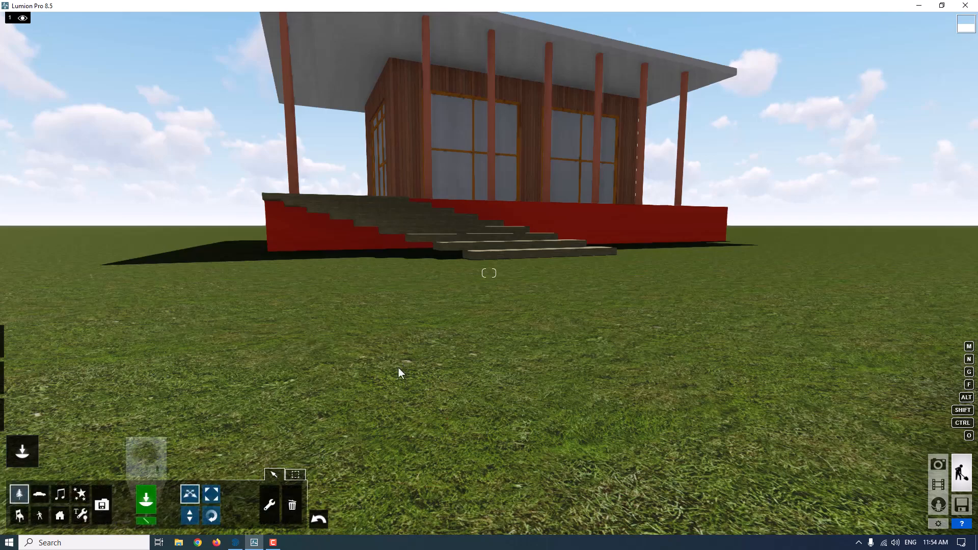
Step: Examine the placed villa's roof, terrace, columns and stairs from several distances and a raised viewpoint
key("d")
key("s")
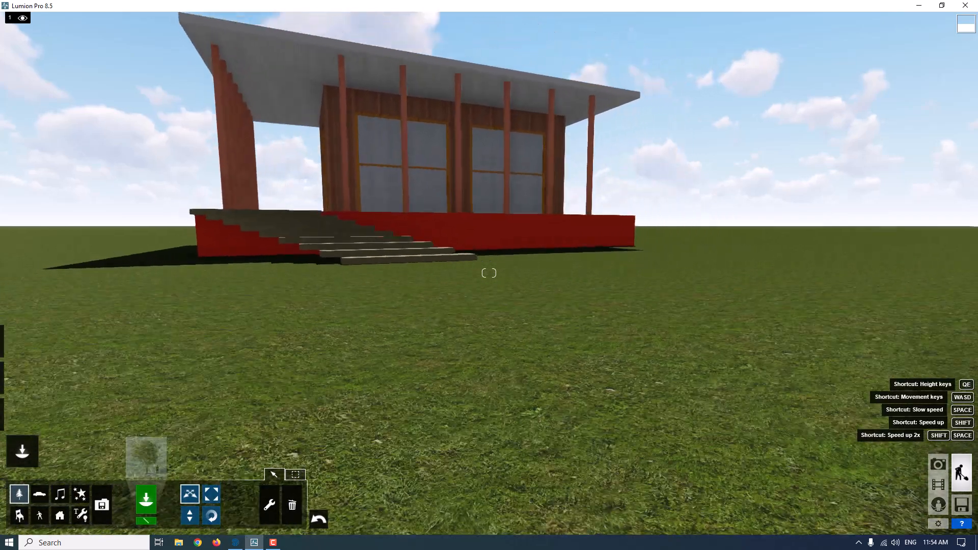
right_click_drag(537, 343, 510, 349)
key("s")
key("q")
key("w")
key("a")
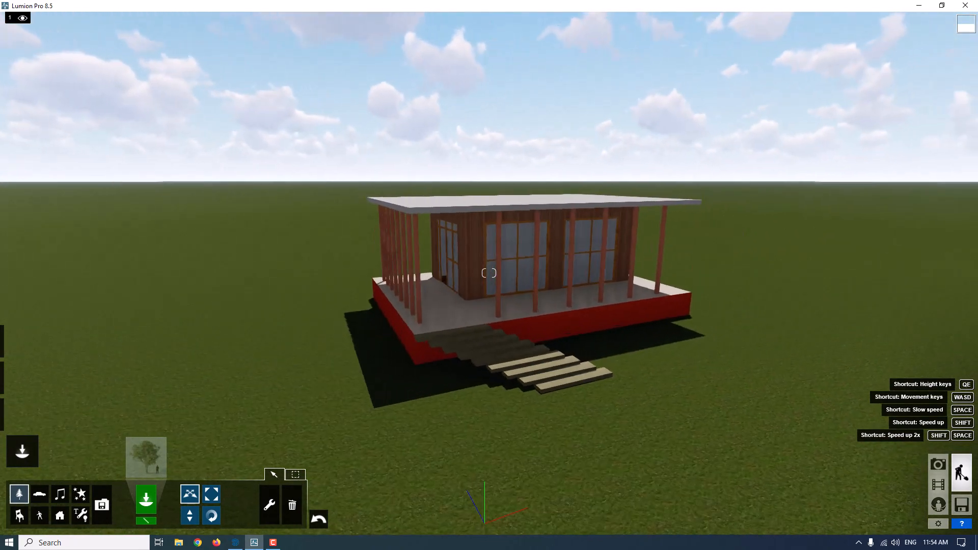
key("a")
key("w")
key("d")
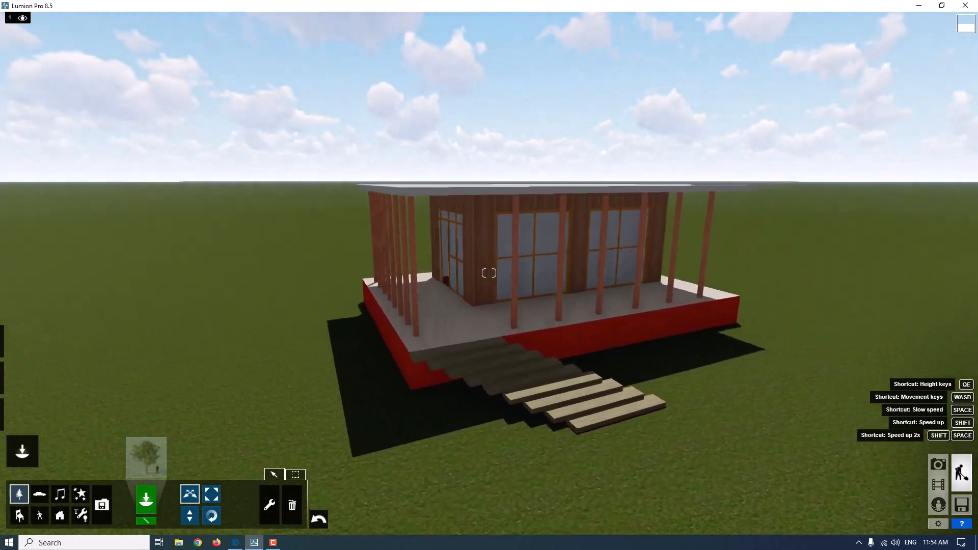
key("s")
key("d")
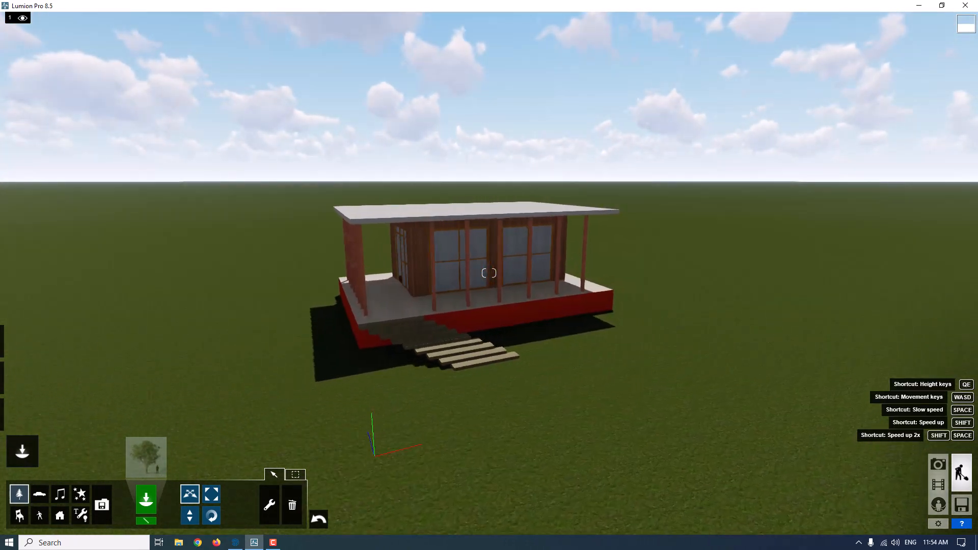
key("d")
key("w")
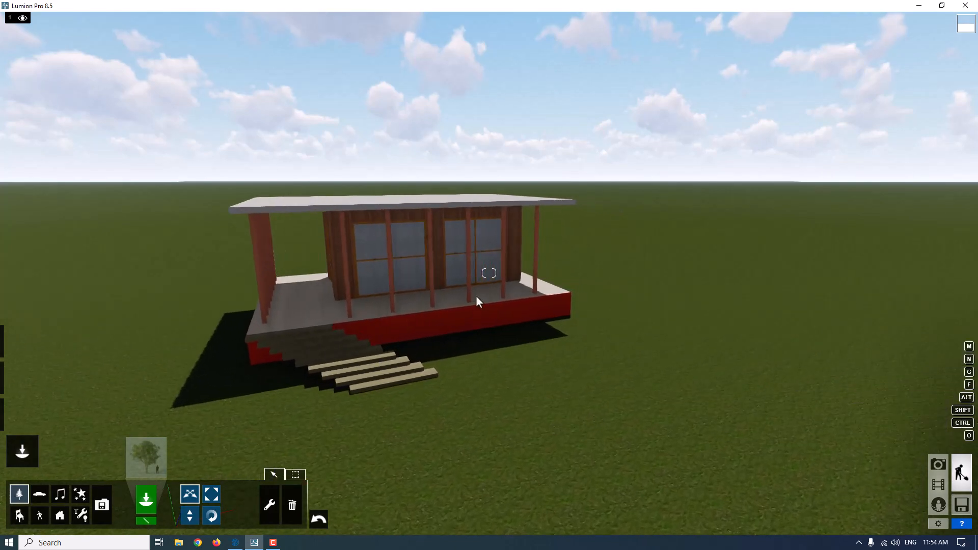
Step: Frame the whole villa from a low corner view showing the stairs and save the camera view as photo 1
right_click_drag(431, 275, 550, 333)
key("s")
key("s")
key("a")
right_click_drag(489, 273, 413, 241)
key("w")
key("d")
key("s")
key("w")
key("q")
key("e")
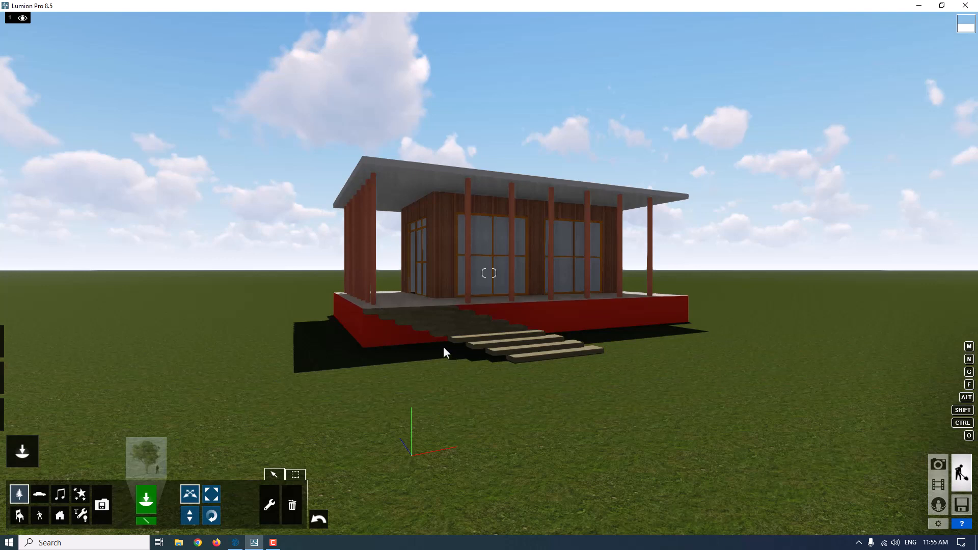
key("ctrl")
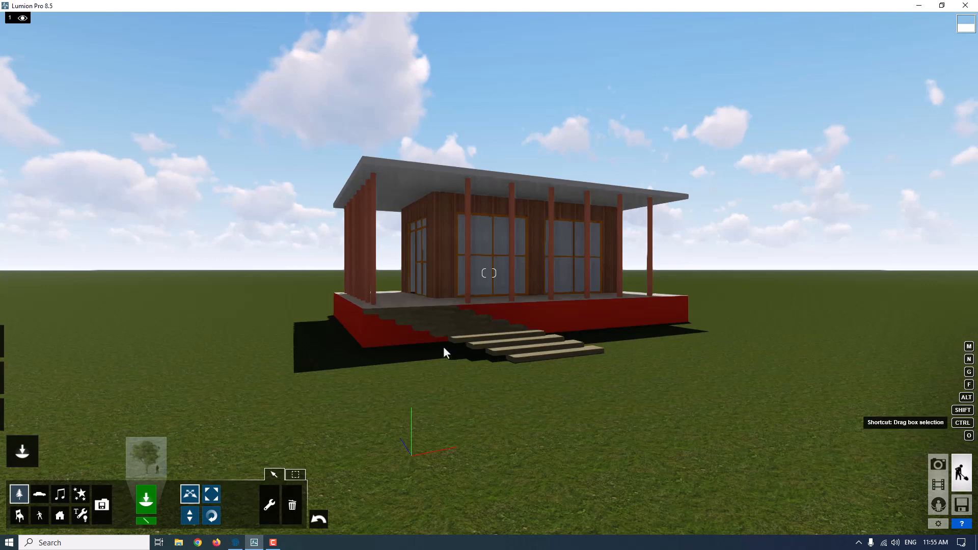
key("ctrl+1")
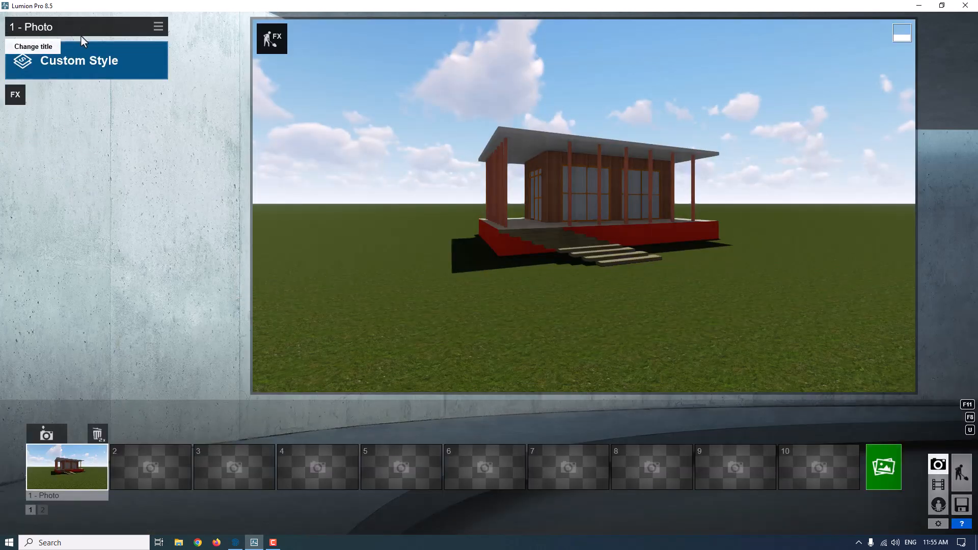
Step: Apply the Realistic style to photo 1
left_click(93, 54)
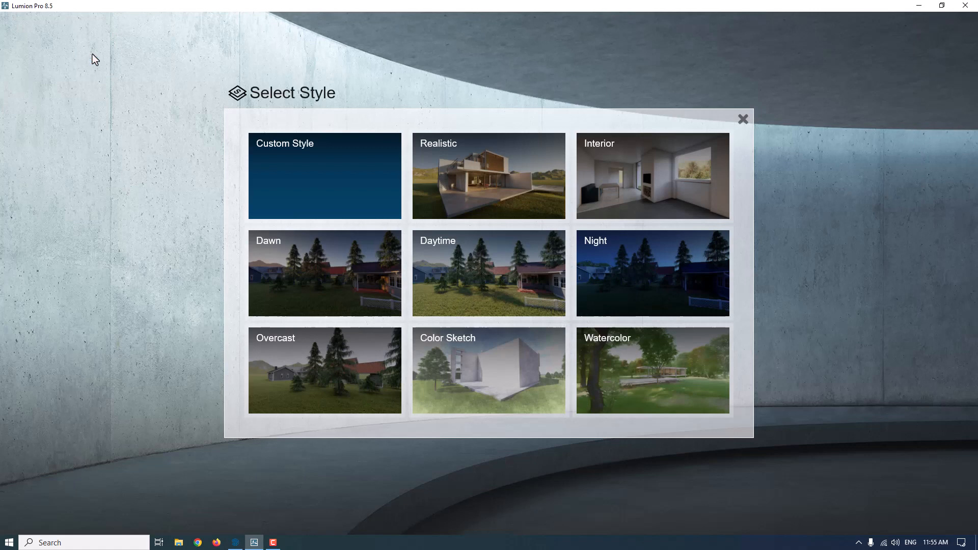
left_click(469, 143)
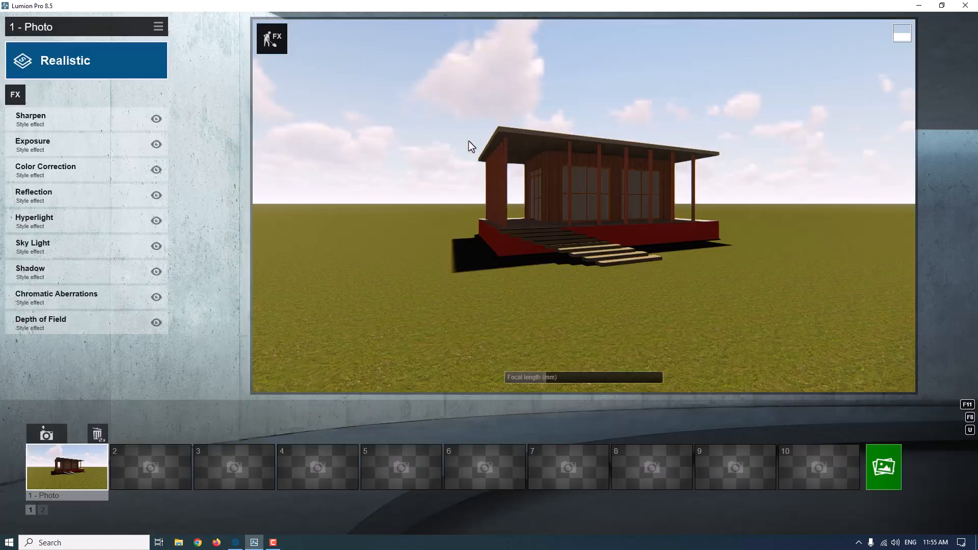
Step: Change photo 1 to the Custom Style and set the editor resolution to 66% in the settings
left_click(99, 54)
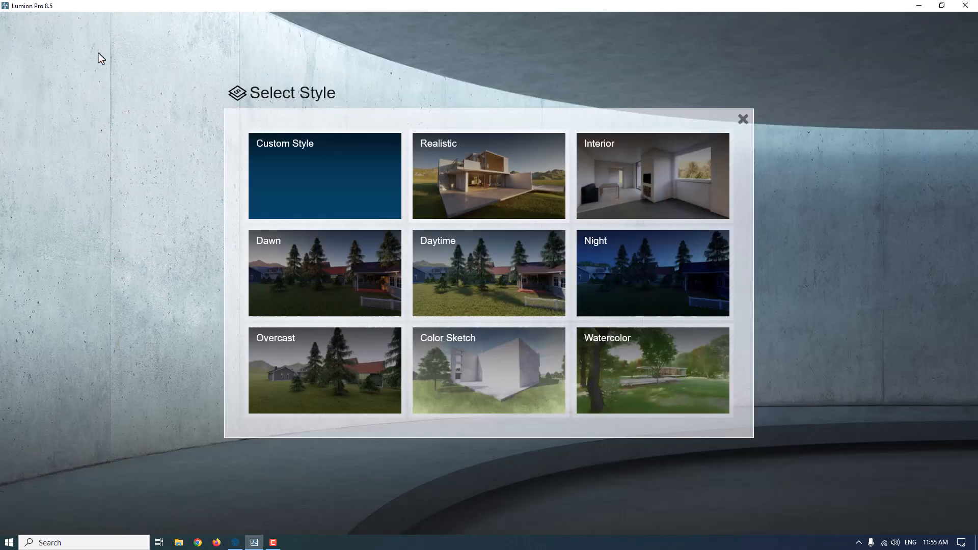
left_click(304, 159)
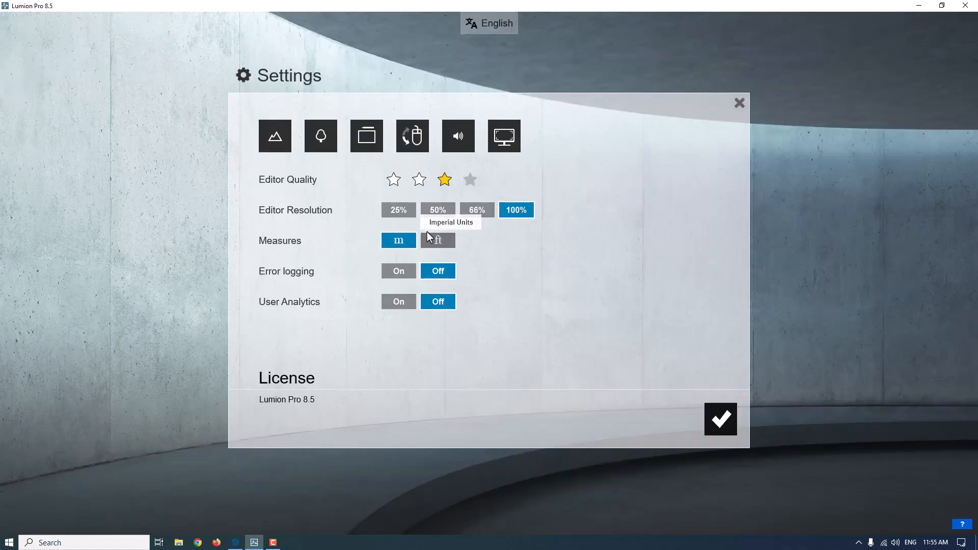
left_click(471, 210)
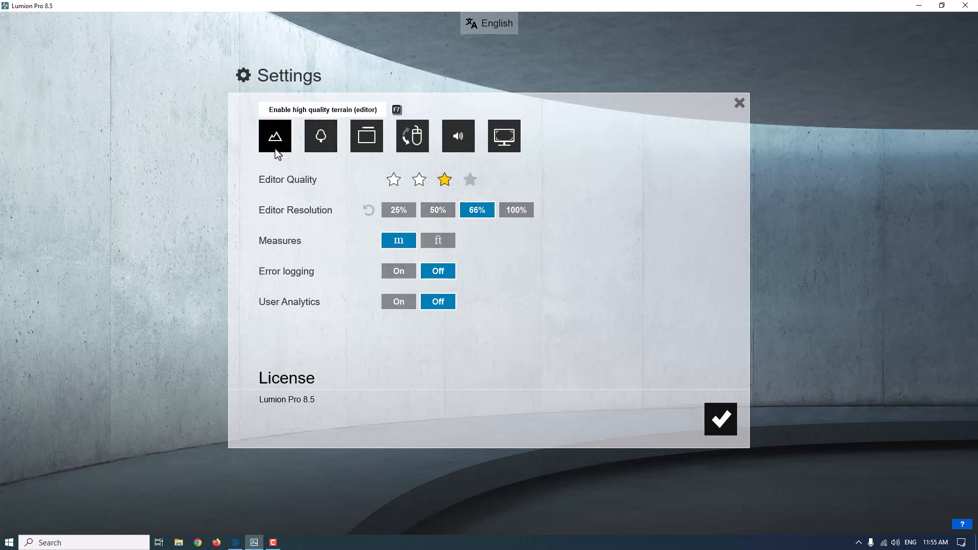
left_click(712, 411)
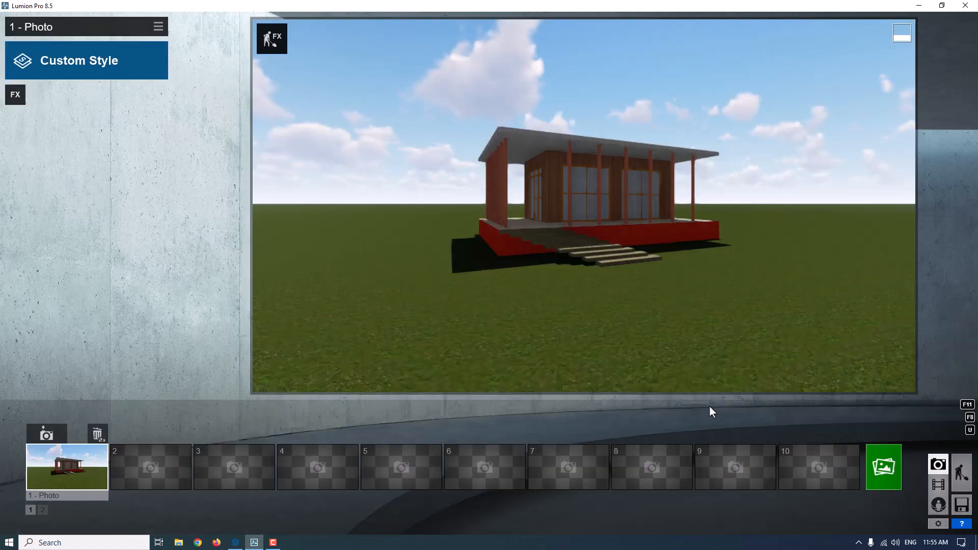
Step: Return to build mode and raise the terrain into a long hill behind the villa using a larger brush
left_click(961, 472)
right_click_drag(523, 339, 500, 407)
key("a")
key("q")
key("a")
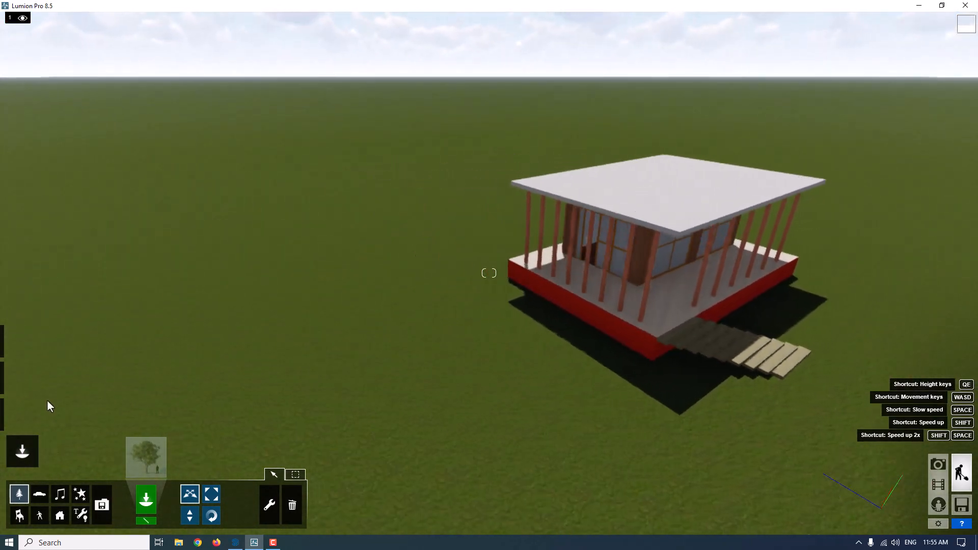
mouse_move(14, 412)
left_click(18, 377)
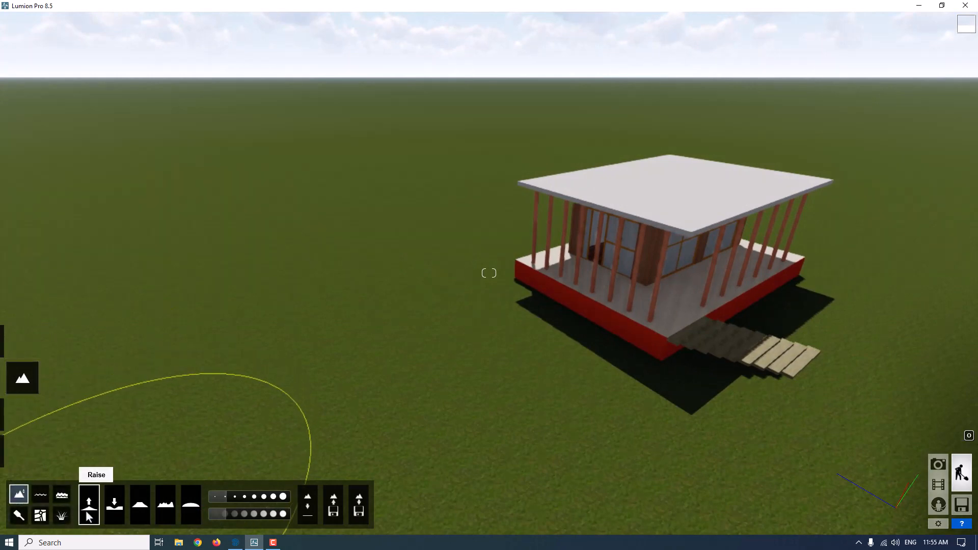
mouse_move(219, 495)
left_mouse_down()
mouse_move(248, 499)
mouse_move(237, 495)
mouse_move(235, 510)
left_mouse_up()
mouse_move(489, 199)
left_mouse_down()
mouse_move(262, 244)
mouse_move(266, 337)
mouse_move(406, 401)
left_mouse_up()
Step: Raise another steep hill beside the villa and extend it into the ridge behind the house
mouse_move(406, 401)
right_mouse_down()
mouse_move(458, 402)
mouse_move(399, 391)
mouse_move(359, 405)
right_mouse_up()
key("d")
key("q")
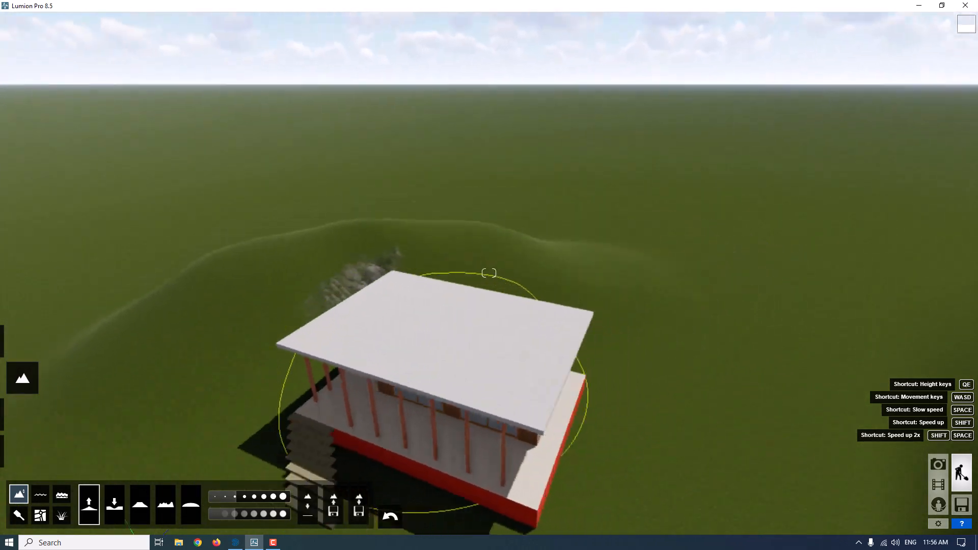
key("d")
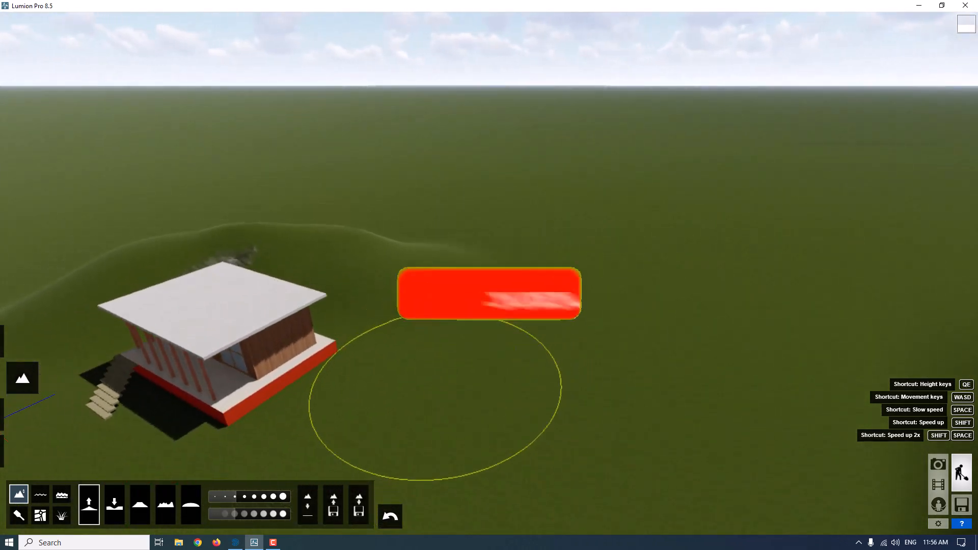
key("s")
key("e")
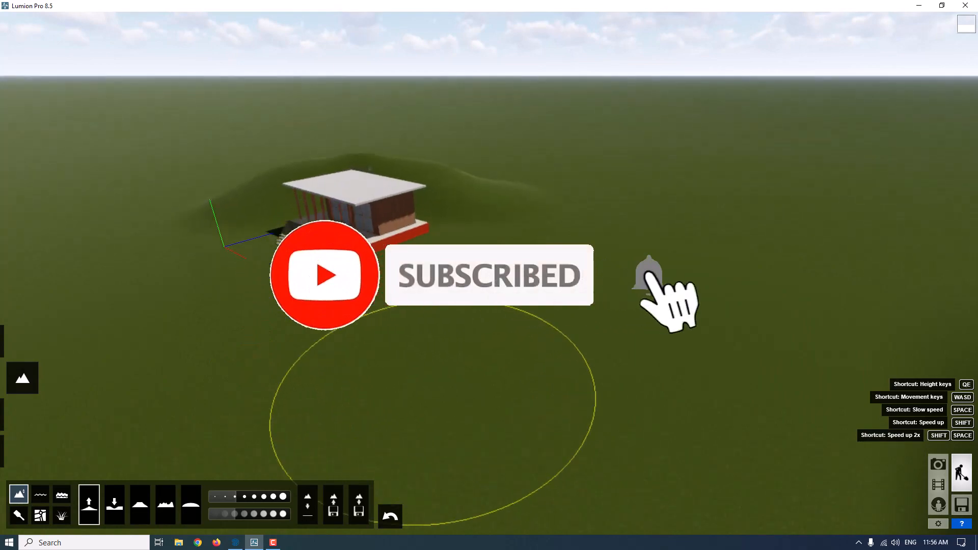
key("e")
key("q")
right_click_drag(431, 396, 434, 405)
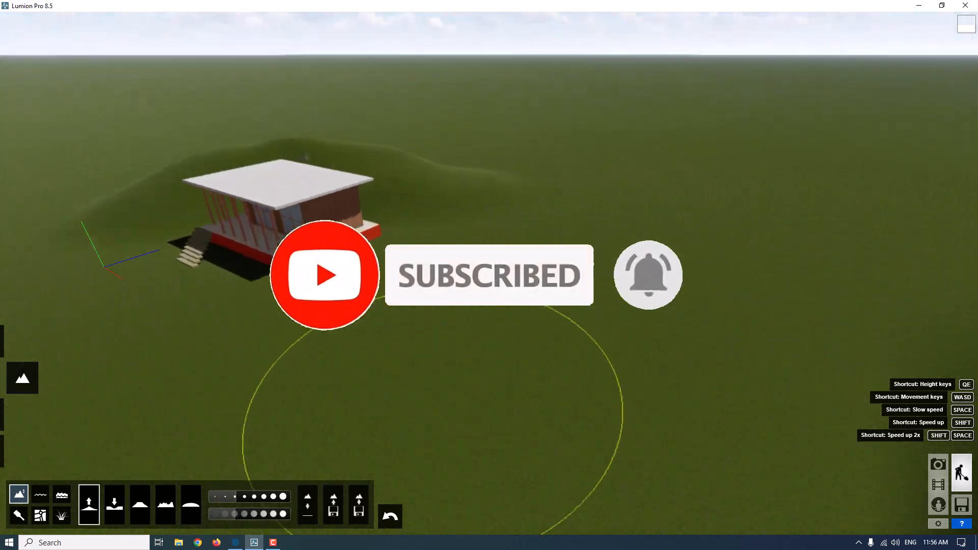
key("w")
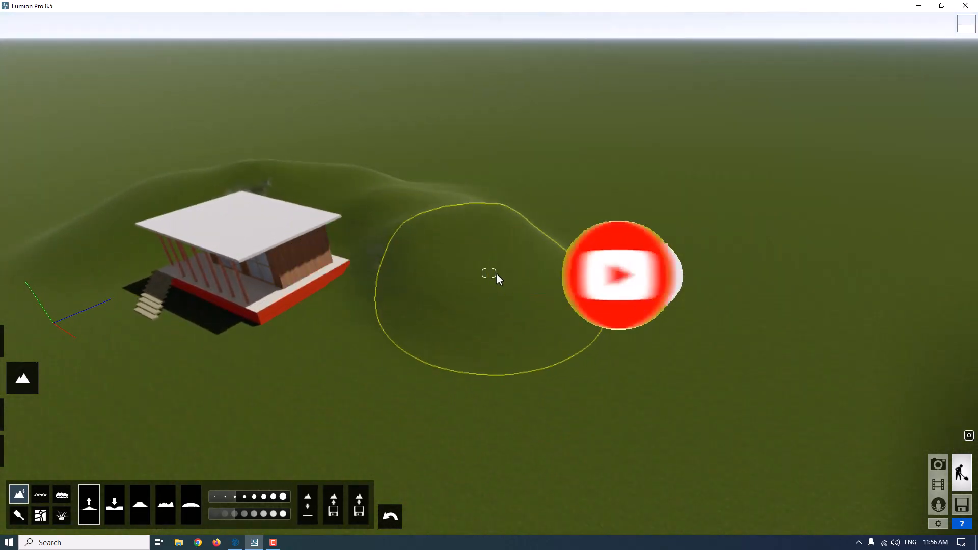
mouse_move(497, 274)
left_mouse_down()
mouse_move(523, 351)
mouse_move(517, 269)
mouse_move(485, 186)
left_mouse_up()
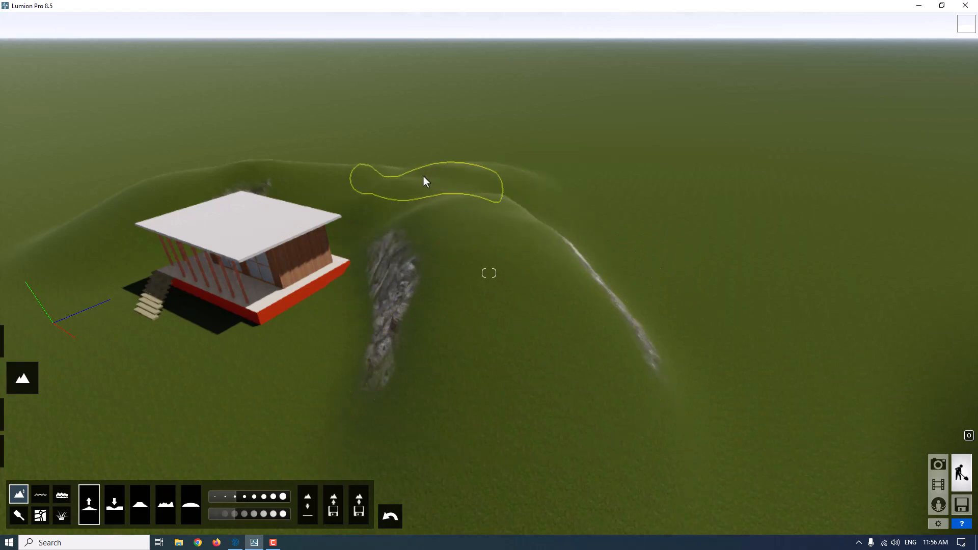
mouse_move(426, 182)
left_mouse_down()
mouse_move(431, 164)
mouse_move(479, 179)
mouse_move(384, 148)
mouse_move(300, 160)
mouse_move(409, 160)
left_mouse_up()
Step: Turn on the landscape grass, adjust the grass size and height, and set the grass wildness to 0.7
key("a")
mouse_move(409, 161)
right_mouse_down()
mouse_move(433, 156)
mouse_move(410, 171)
mouse_move(413, 193)
mouse_move(406, 155)
right_mouse_up()
key("a")
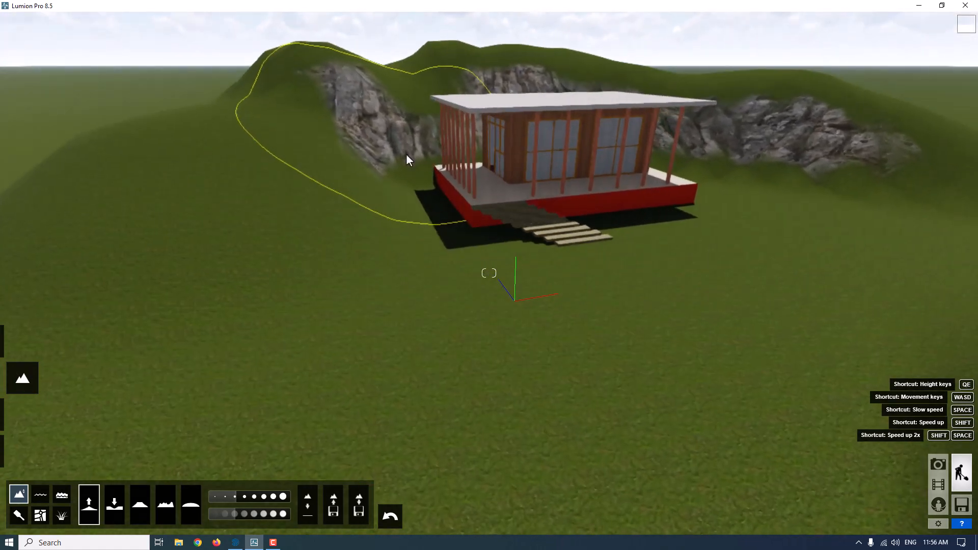
left_click(62, 515)
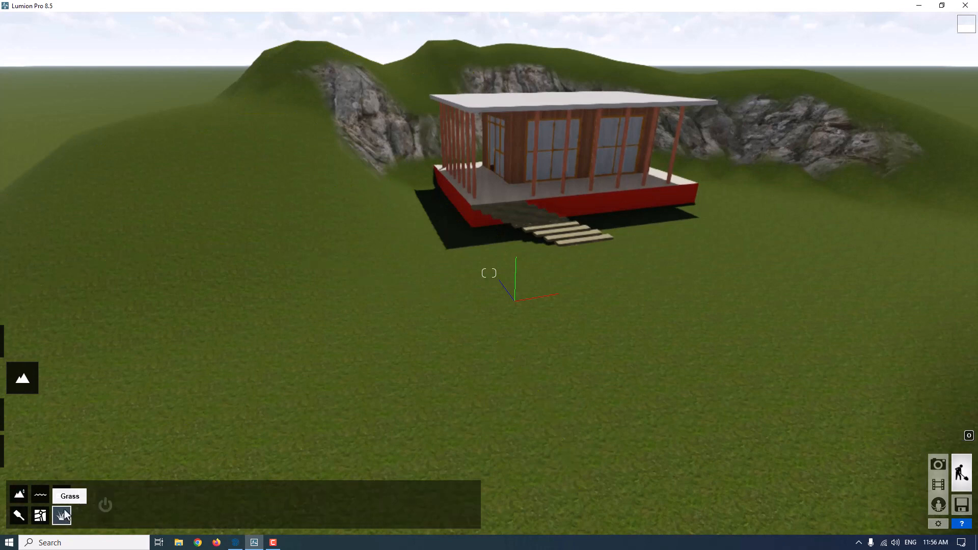
left_click(104, 511)
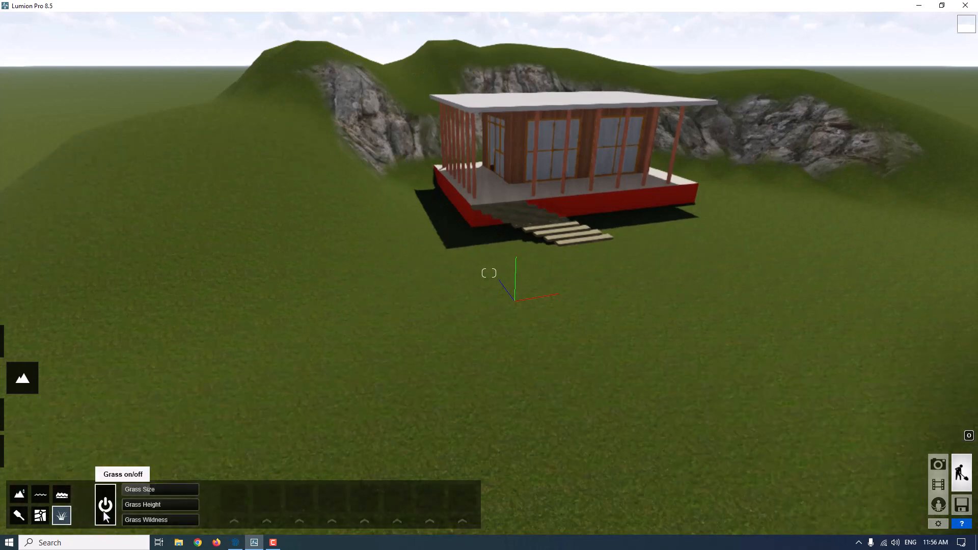
mouse_move(155, 490)
left_mouse_down()
mouse_move(188, 488)
mouse_move(166, 492)
left_mouse_up()
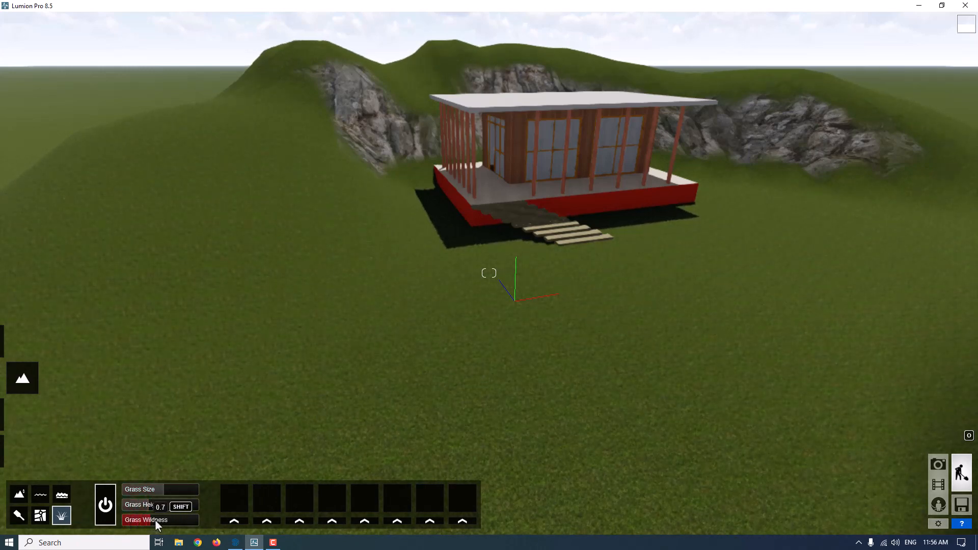
Step: Add small white flowers to the grass, adjust their spread and size, and set their random size to 0.8
left_click(232, 521)
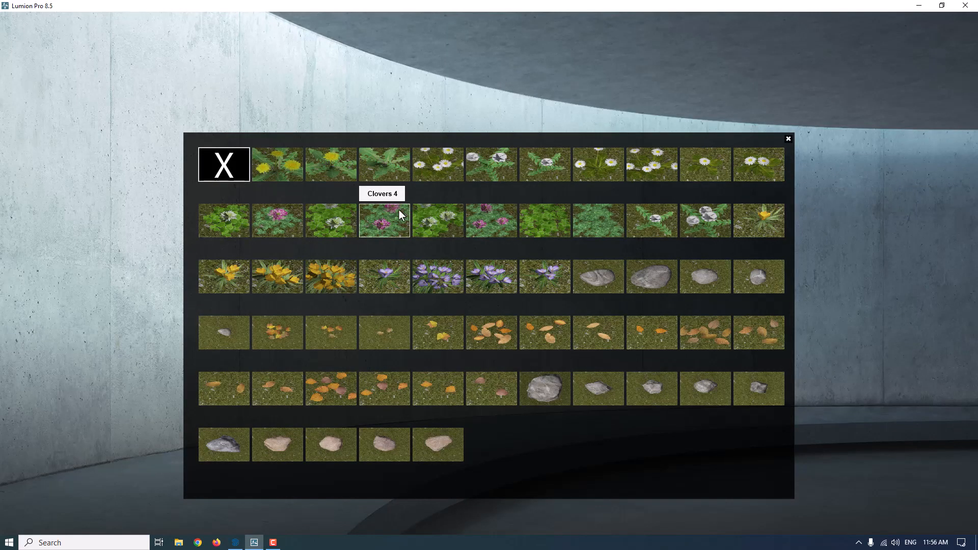
left_click(442, 166)
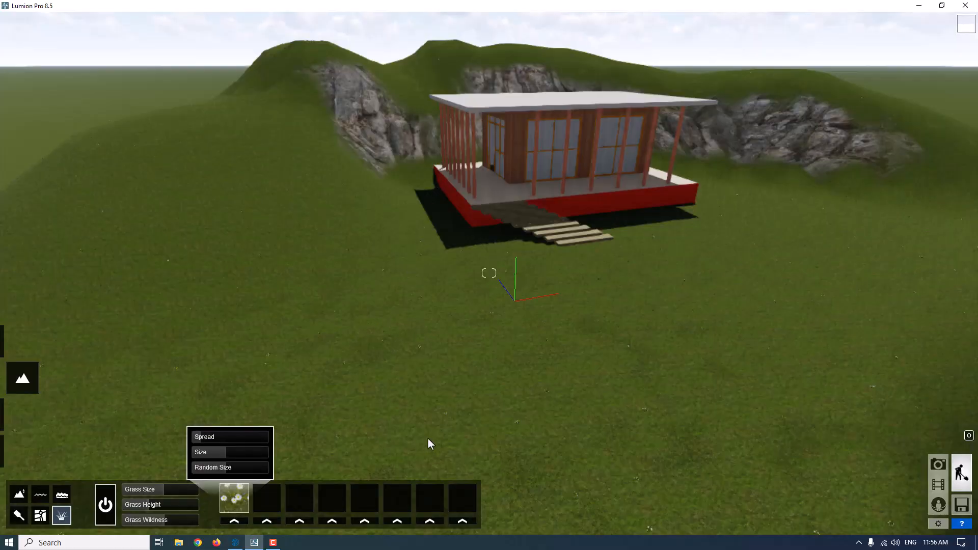
left_click_drag(214, 444, 251, 444)
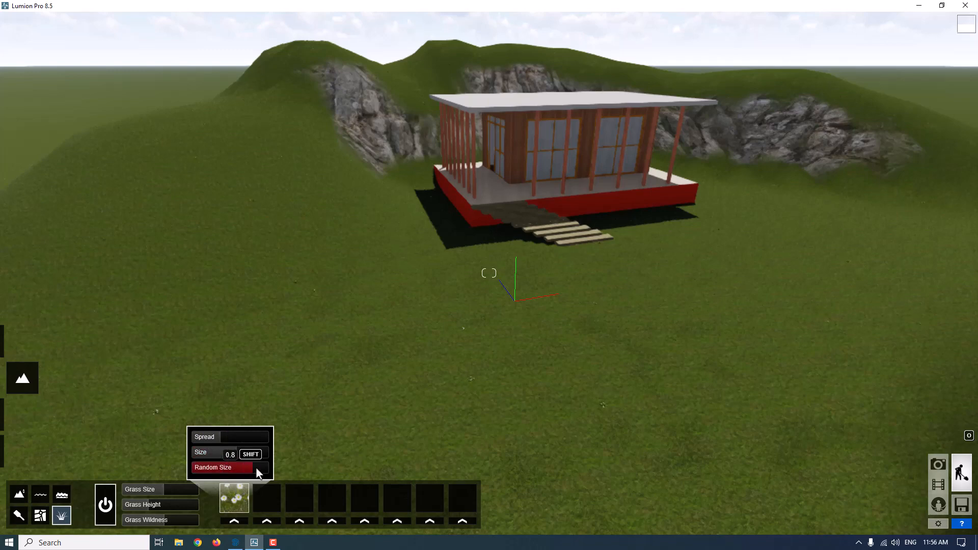
Step: Add grey stones as the second grass element, increase their size, and set their random size to 0.7
left_click(268, 520)
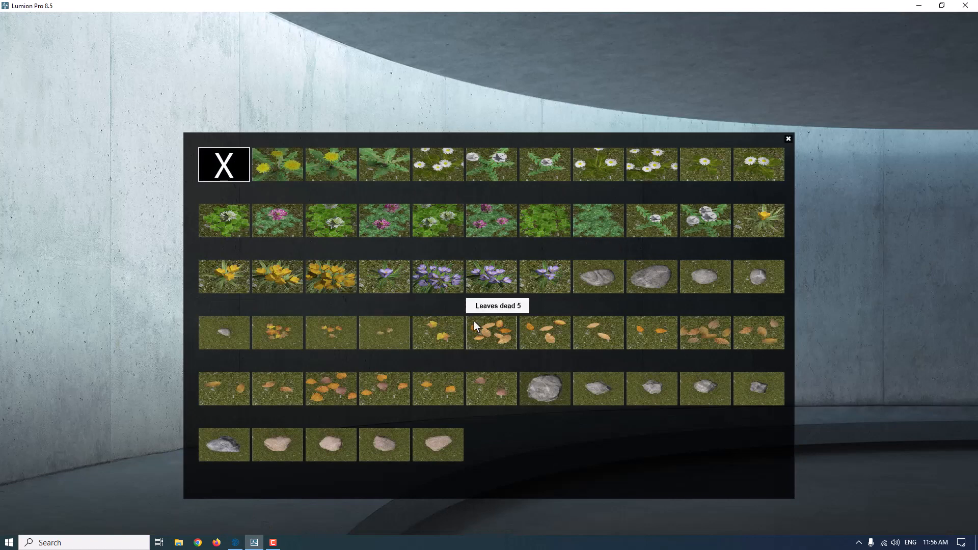
left_click(606, 280)
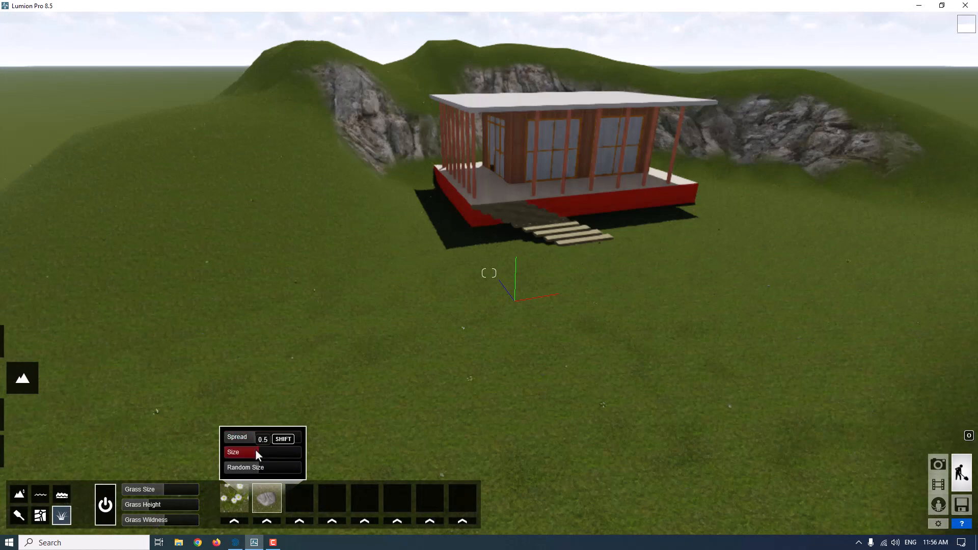
left_click_drag(258, 452, 280, 455)
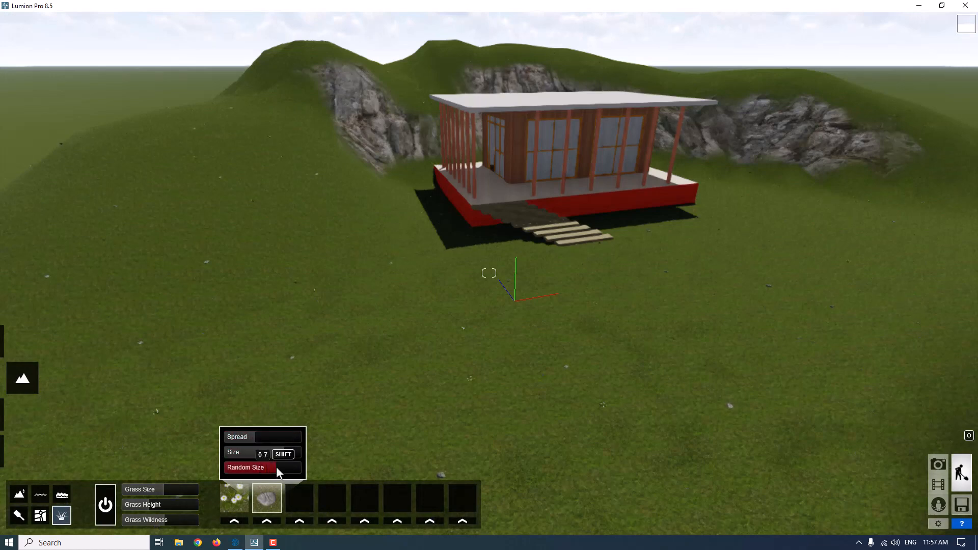
Step: Add tan stones as the third grass element with a low spread, near-maximum size and high random size
left_click(298, 522)
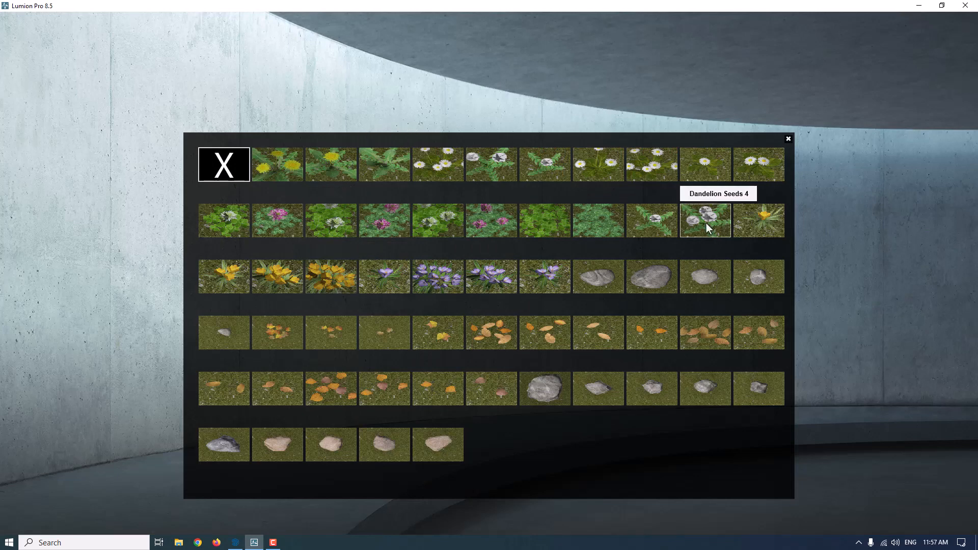
left_click(281, 451)
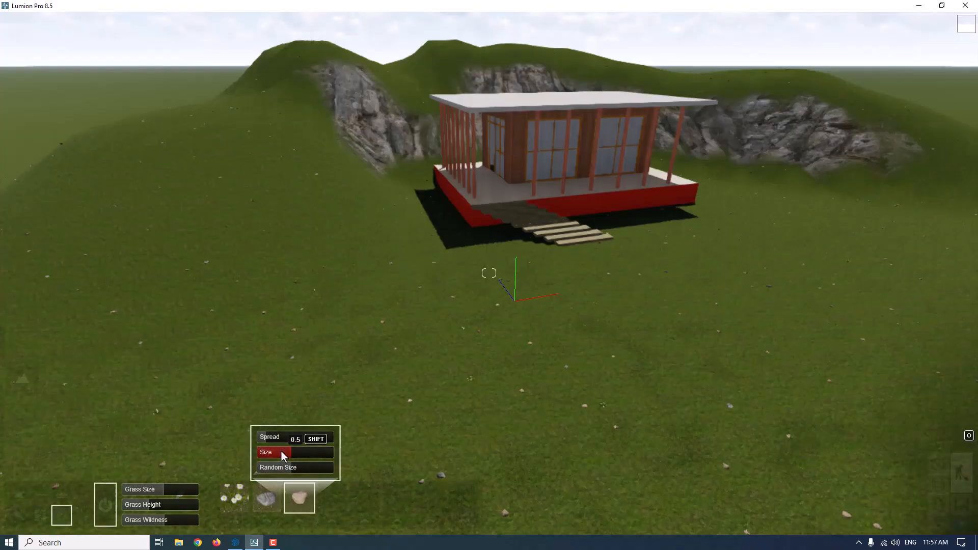
left_click_drag(283, 455, 320, 470)
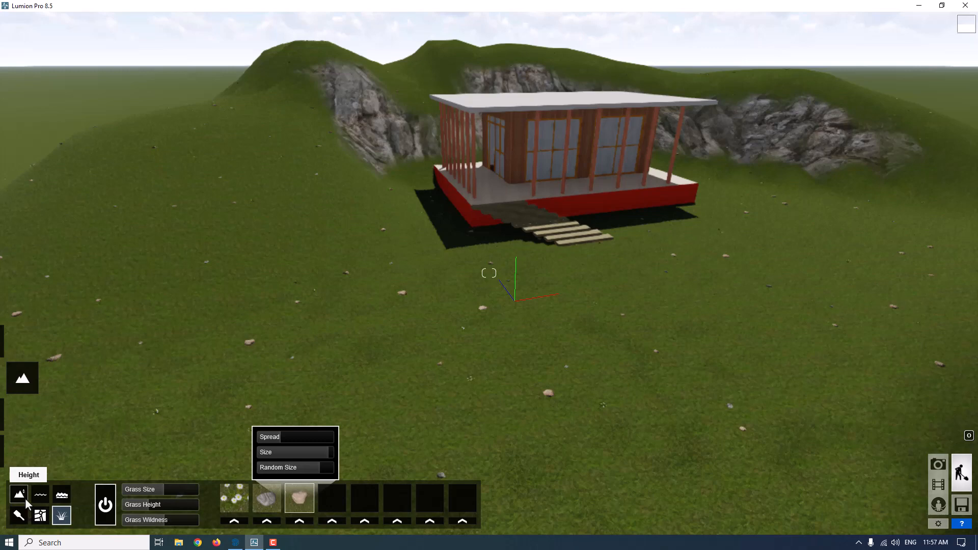
Step: In the weather settings, apply the third cloud preset of the first row and turn the sun to the southeast, slightly higher
left_click(21, 342)
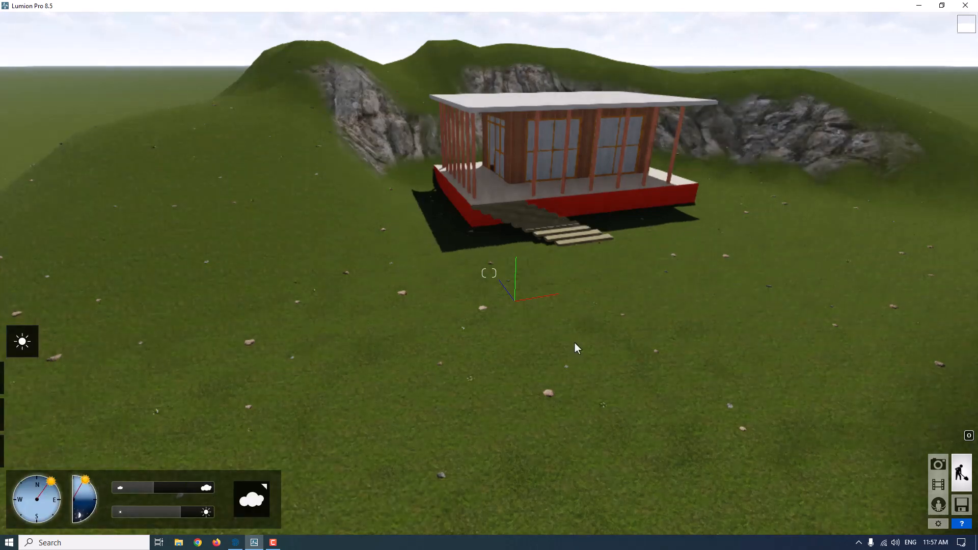
right_click_drag(576, 345, 341, 512)
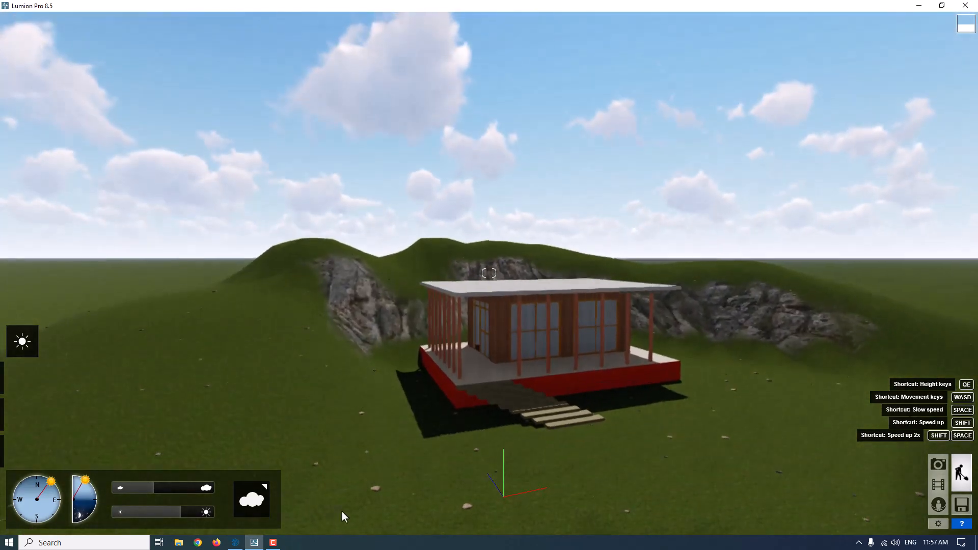
left_click(252, 498)
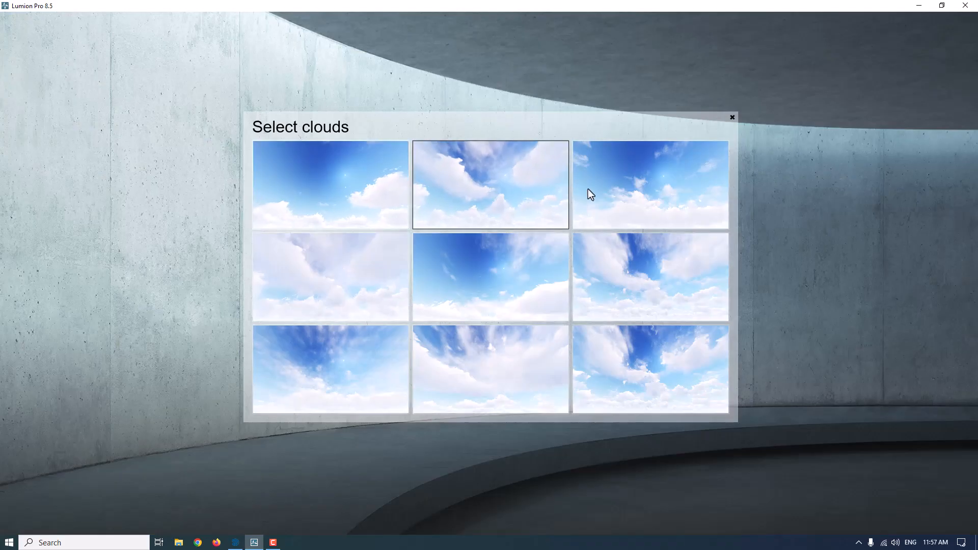
left_click(676, 194)
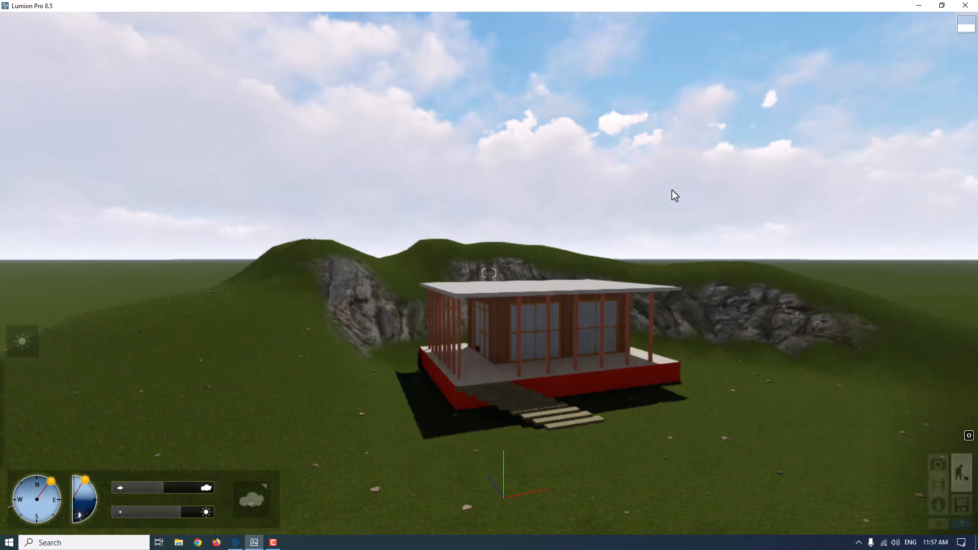
mouse_move(90, 486)
left_mouse_down()
mouse_move(59, 459)
mouse_move(78, 472)
mouse_move(53, 486)
mouse_move(47, 516)
mouse_move(30, 516)
mouse_move(32, 530)
mouse_move(60, 529)
left_mouse_up()
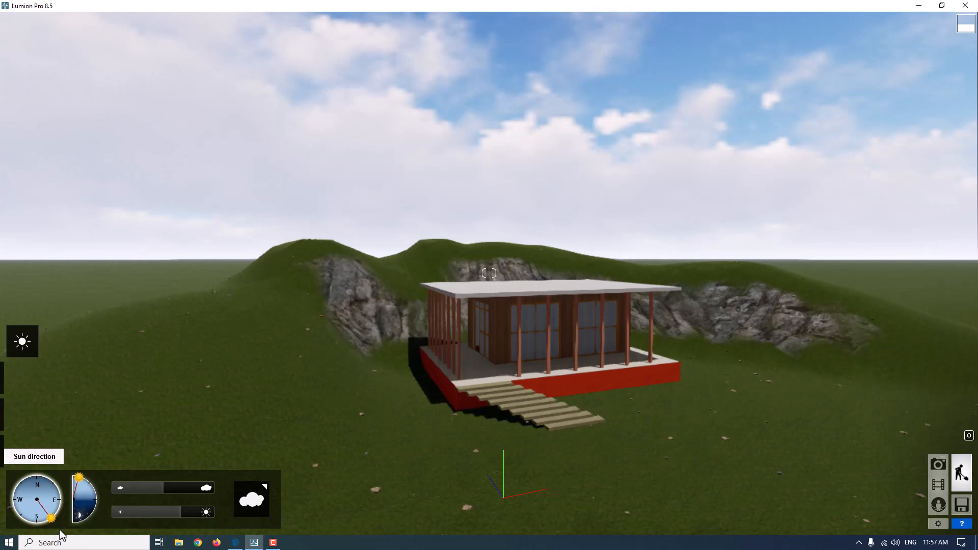
Step: Replace the clouds with the first cloud preset, slightly reduce the cloud amount and increase the sun brightness
left_click(235, 494)
left_click(317, 180)
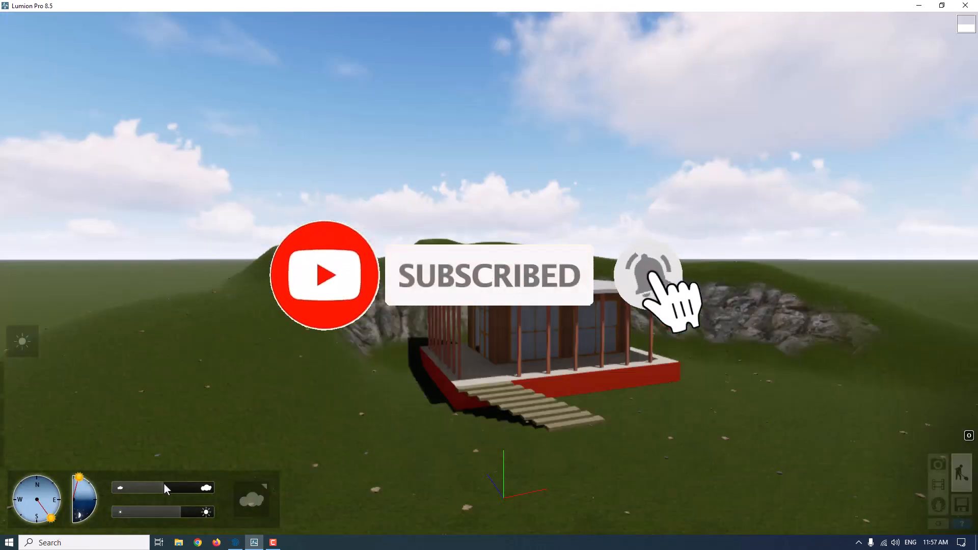
left_click_drag(164, 484, 194, 508)
Step: Switch to object placement and choose the BigLeaf_Maple2_M2 tree from the nature library
mouse_move(14, 447)
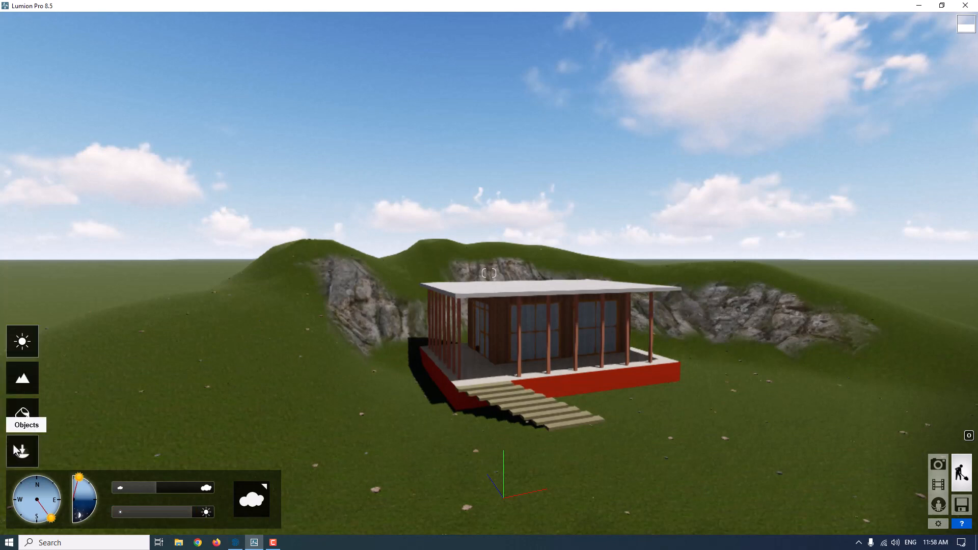
left_click(15, 446)
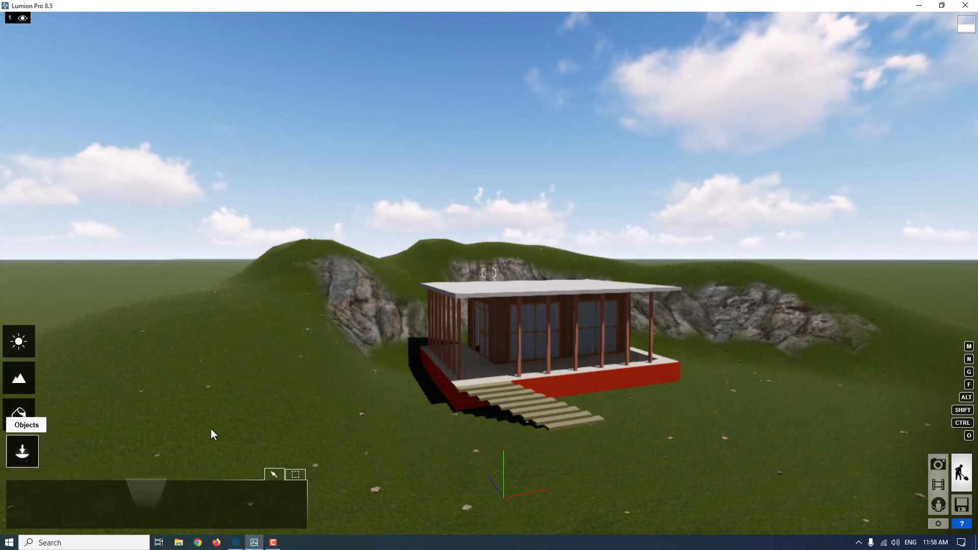
right_click_drag(270, 413, 92, 509)
key("q")
key("d")
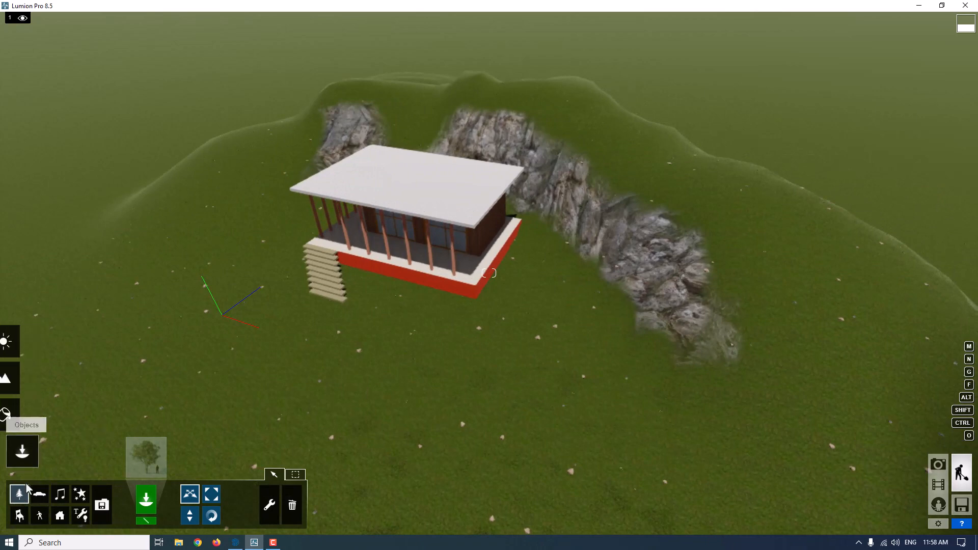
left_click(148, 458)
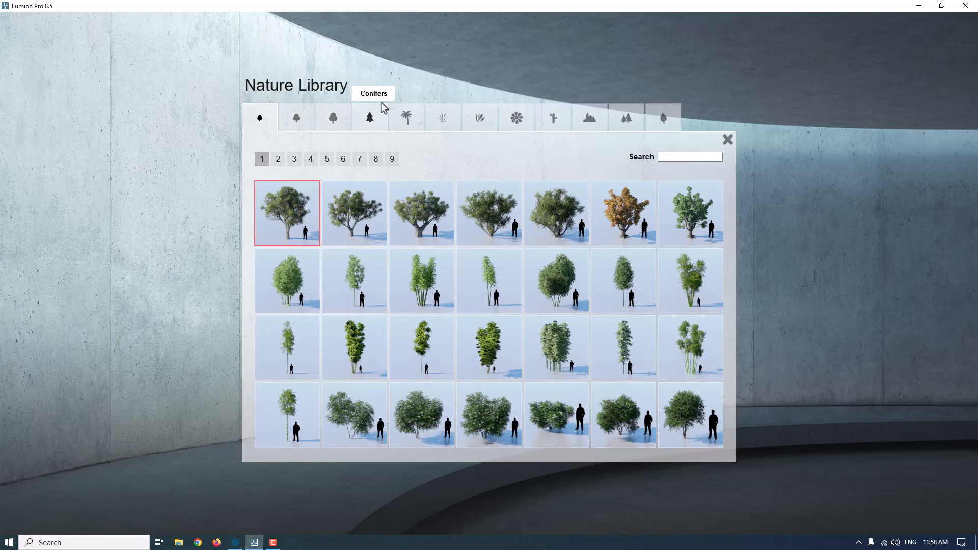
left_click(377, 121)
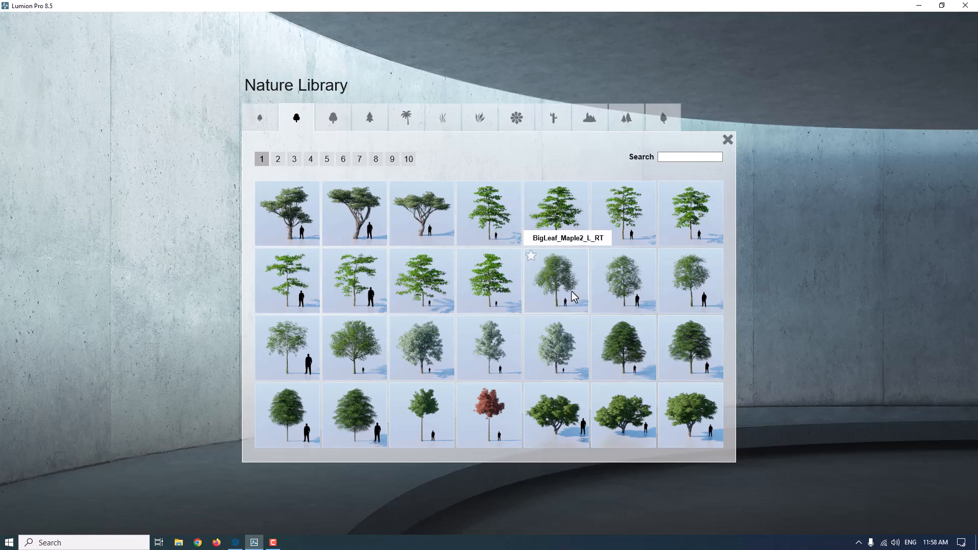
left_click(614, 291)
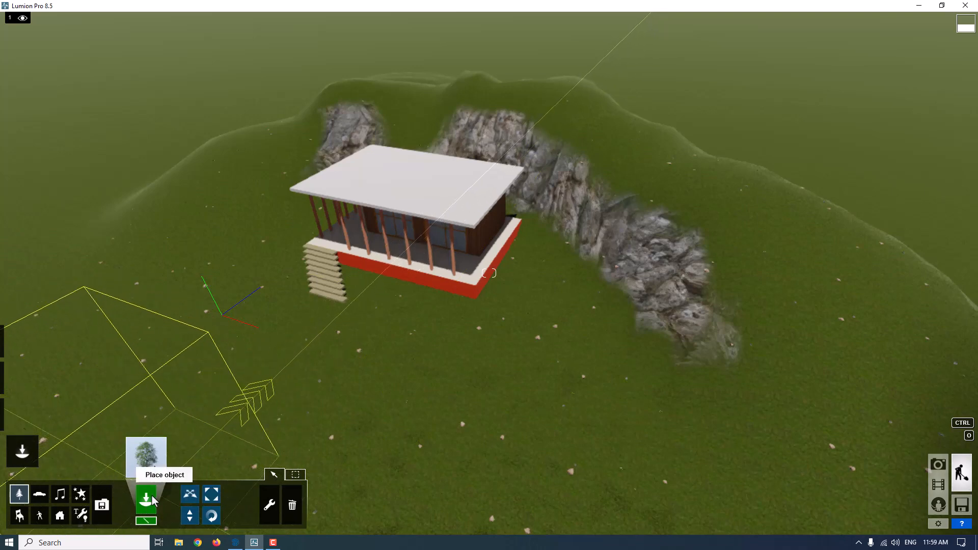
left_click(294, 475)
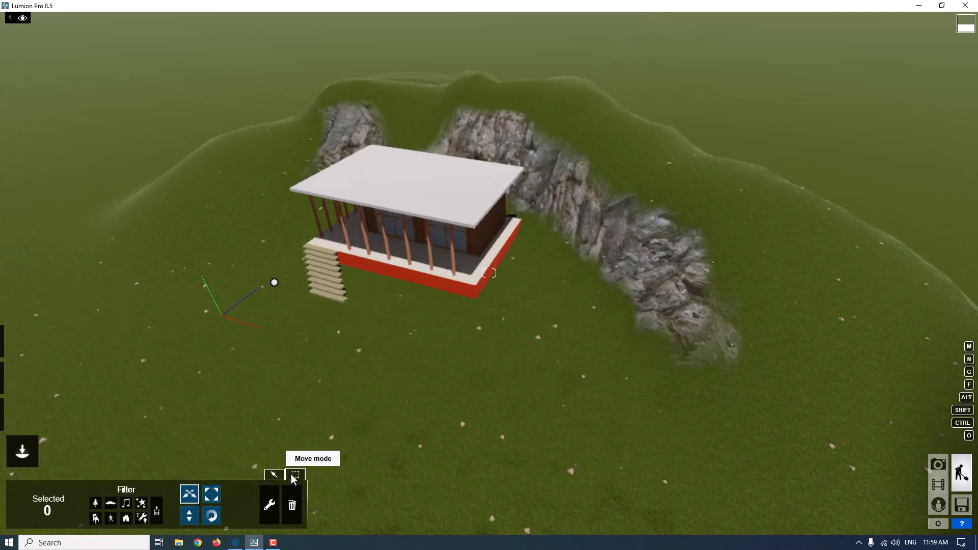
left_click(275, 476)
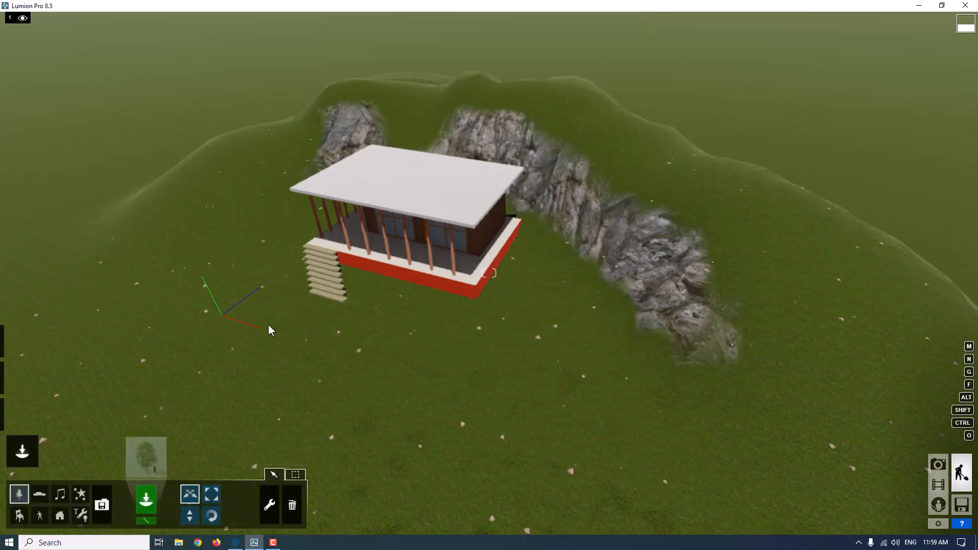
left_click(153, 463)
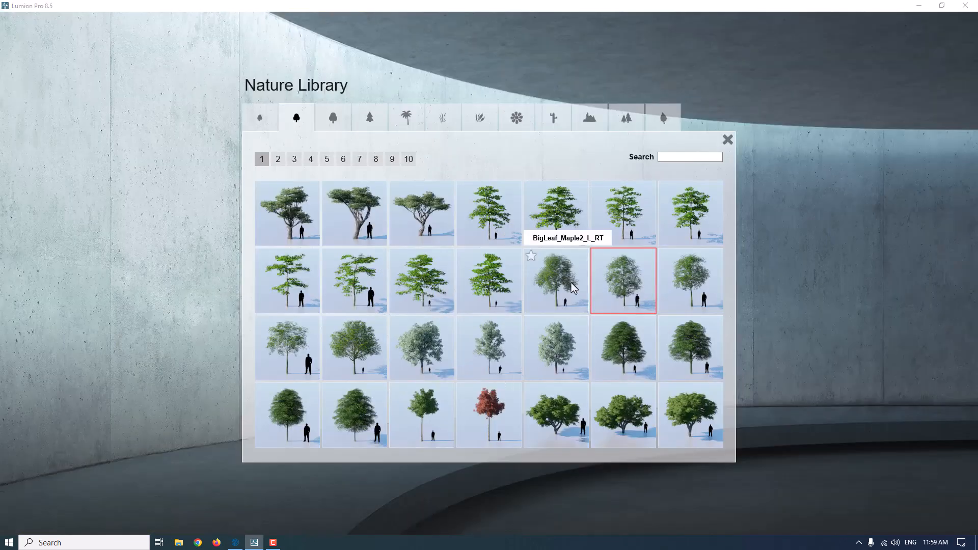
left_click(646, 299)
Step: Place maple trees along the rocky slope to the right of the house
left_click(550, 251)
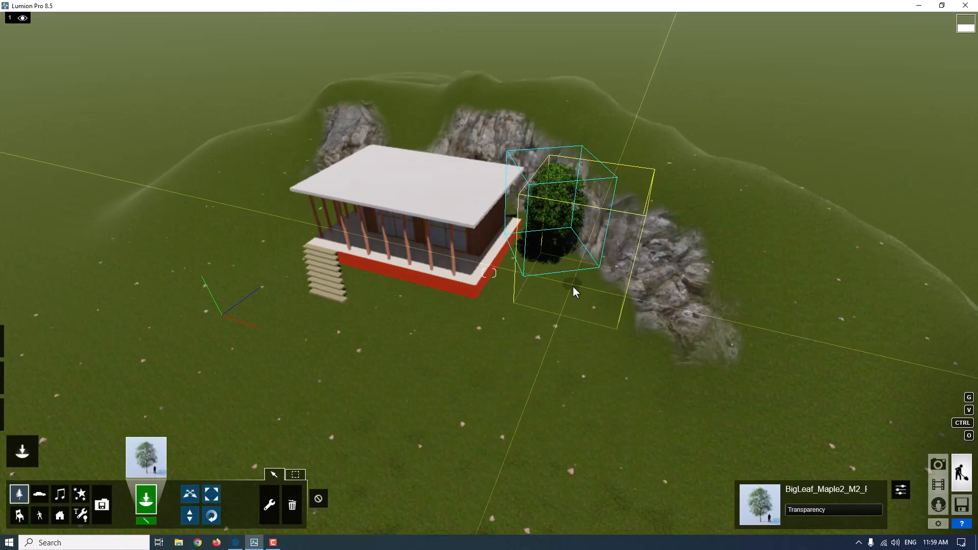
left_click(580, 305)
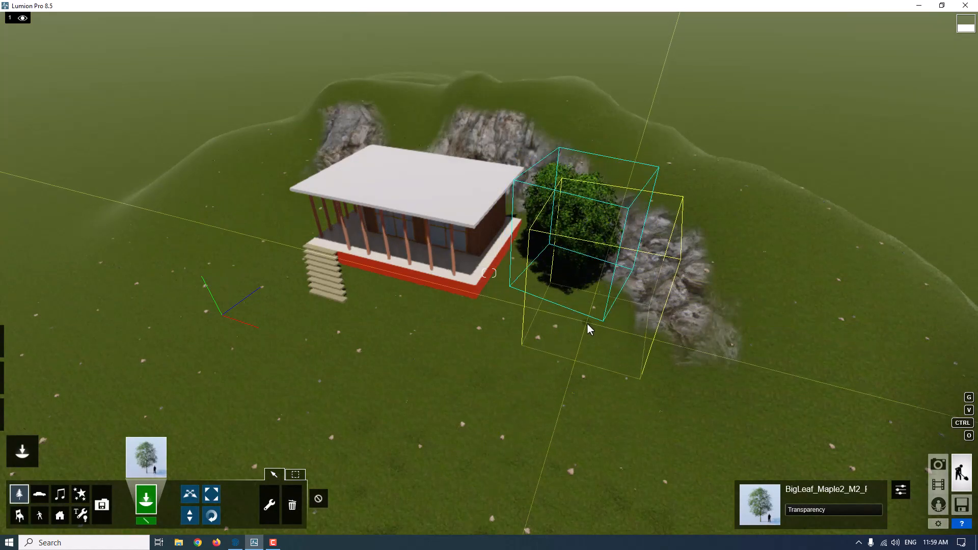
left_click(653, 346)
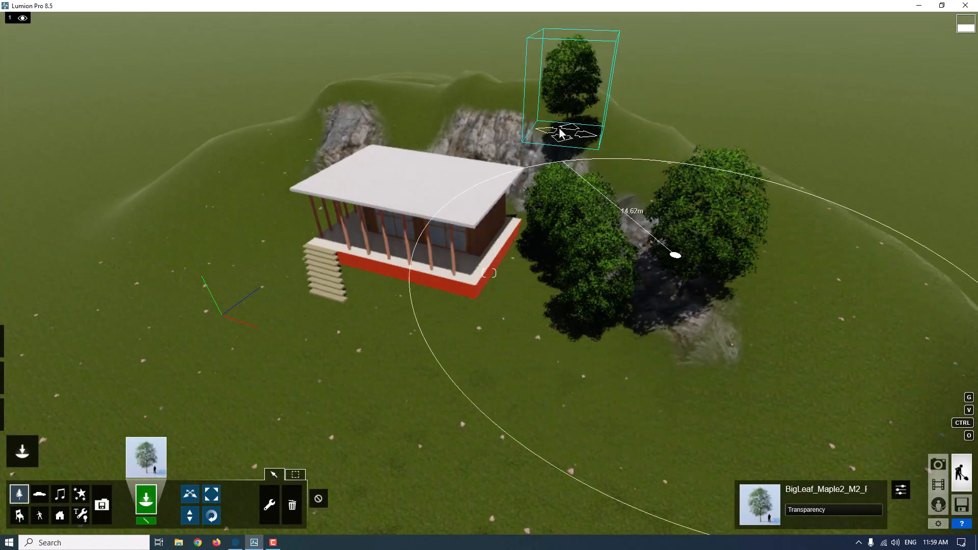
left_click(626, 175)
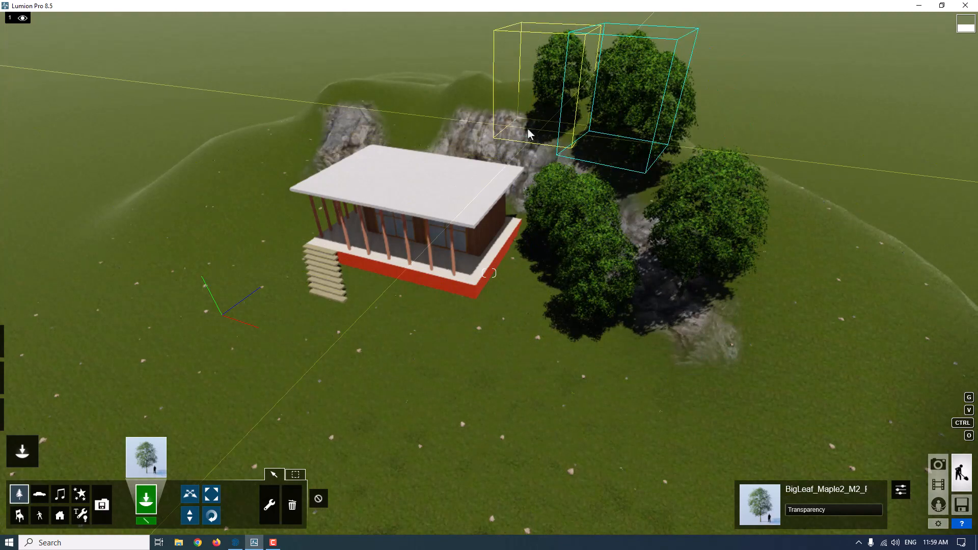
Step: Place a row of maple trees on the hills behind the house and around its left side
left_click(494, 141)
left_click(400, 123)
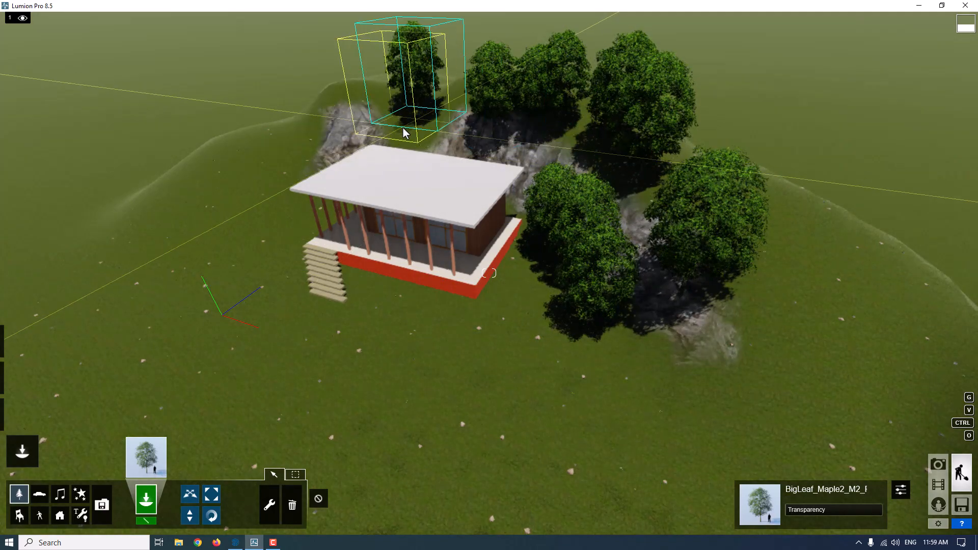
left_click(339, 133)
left_click(285, 175)
left_click(267, 212)
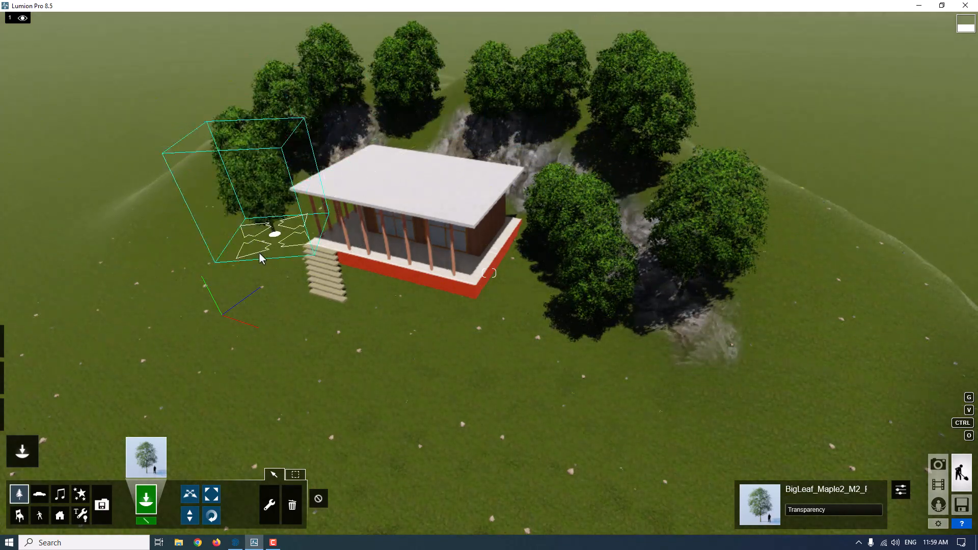
left_click(217, 253)
left_click(466, 121)
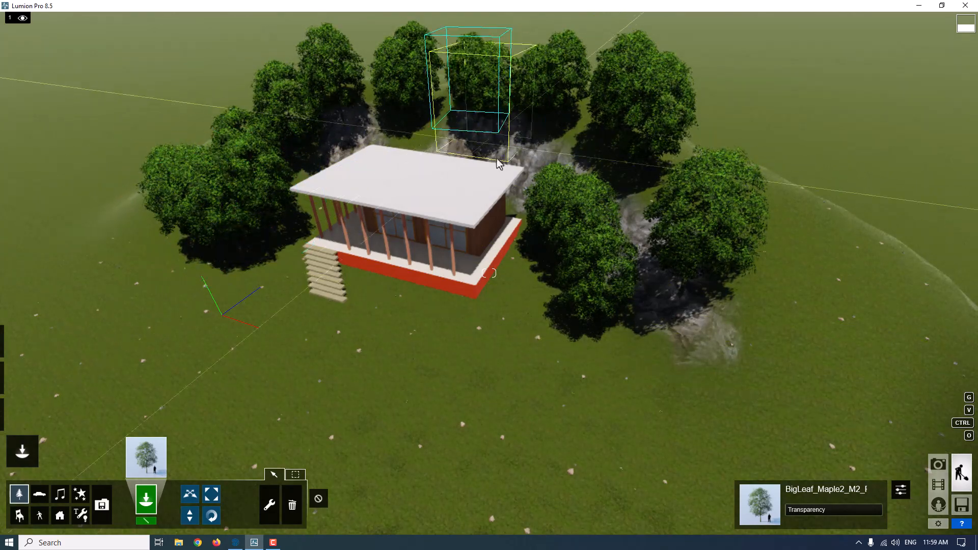
Step: Add maple trees near the front-right corner of the house and on the side by the stairs
left_click(545, 313)
left_click(513, 304)
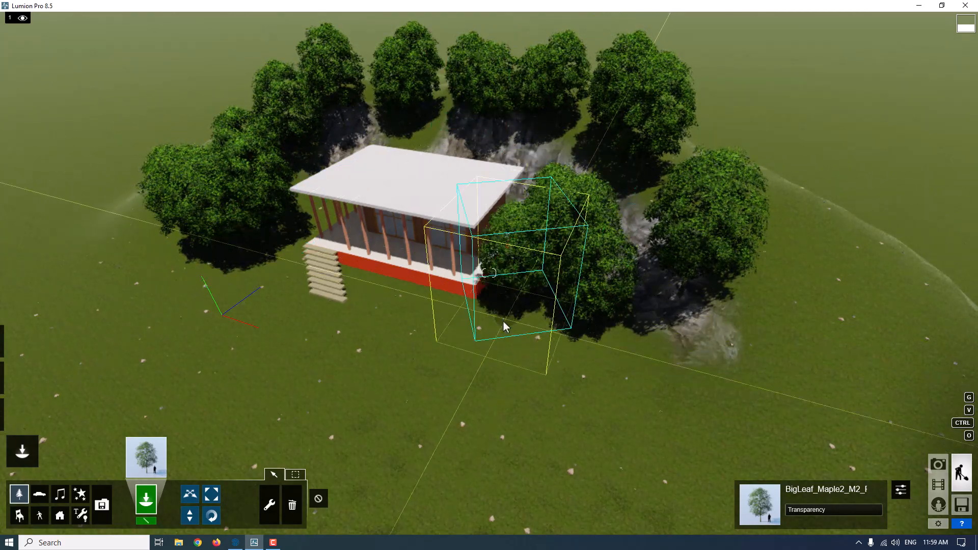
left_click(265, 247)
Step: Fill the gaps directly behind the house and on the surrounding hills with more maple trees, then clear the selection
key("a")
right_click_drag(300, 261, 447, 206)
key("w")
left_click(480, 240)
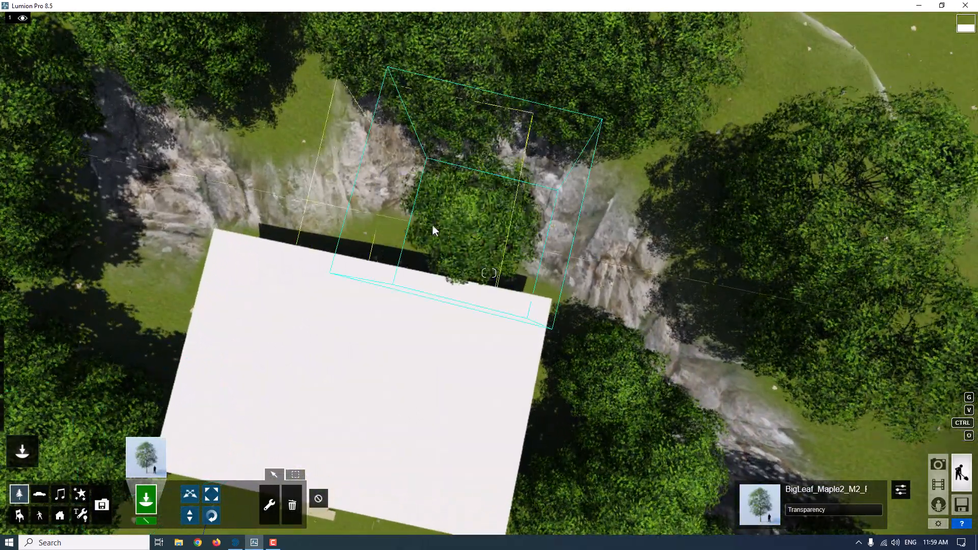
left_click_drag(386, 217, 157, 260)
left_click(157, 261)
right_click_drag(156, 261, 445, 204)
left_click(605, 237)
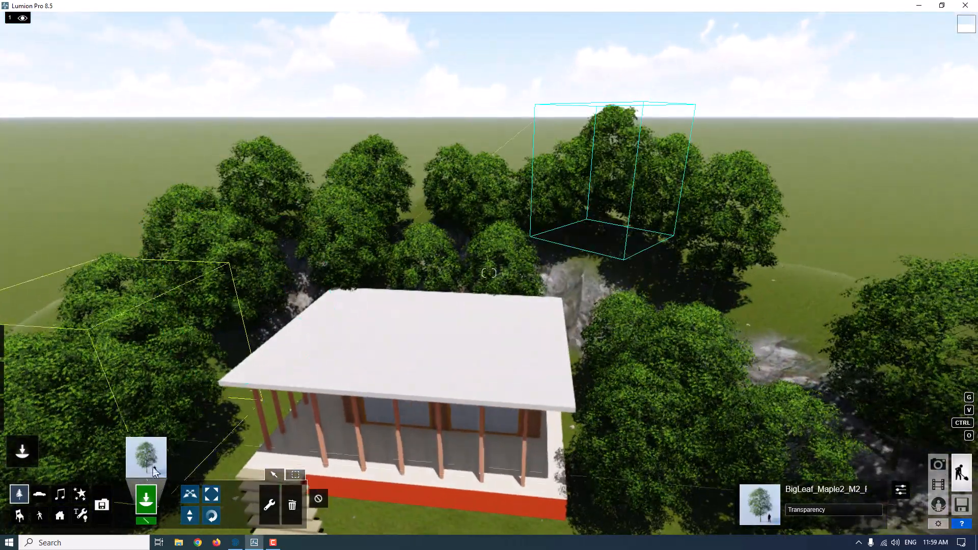
left_click(273, 476)
key("s")
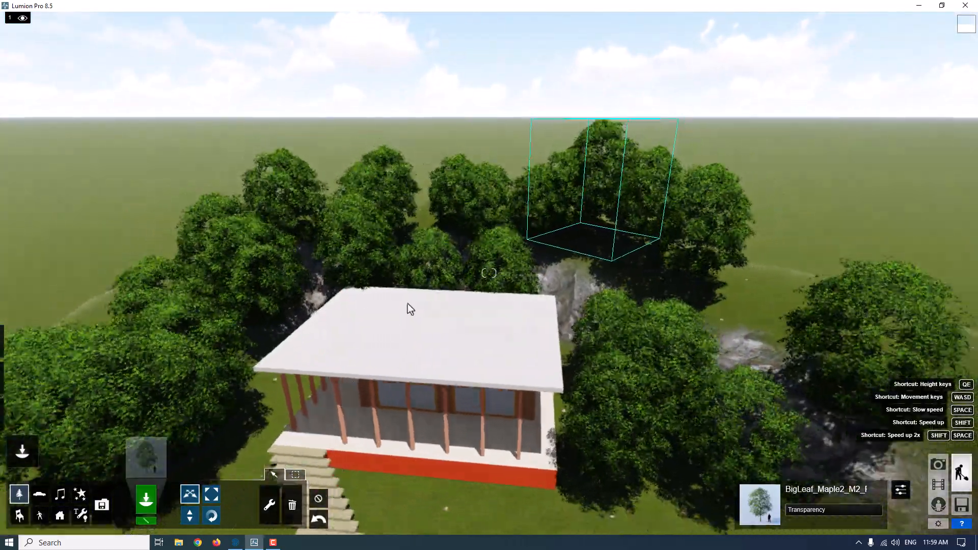
left_click(318, 499)
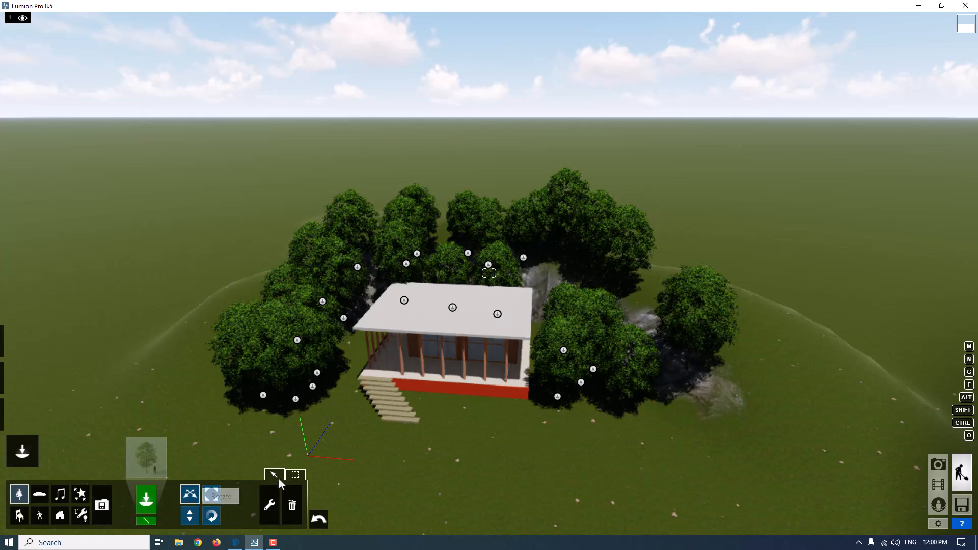
Step: Select all objects around the house, slightly reduce the trees' green saturation and set their green selection range to 0.9
left_click(296, 474)
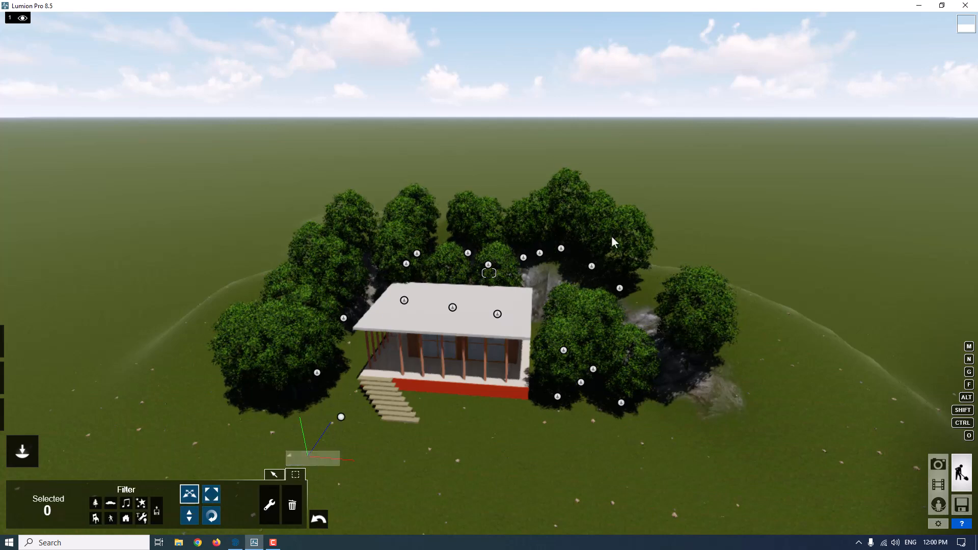
left_click_drag(728, 123, 133, 460)
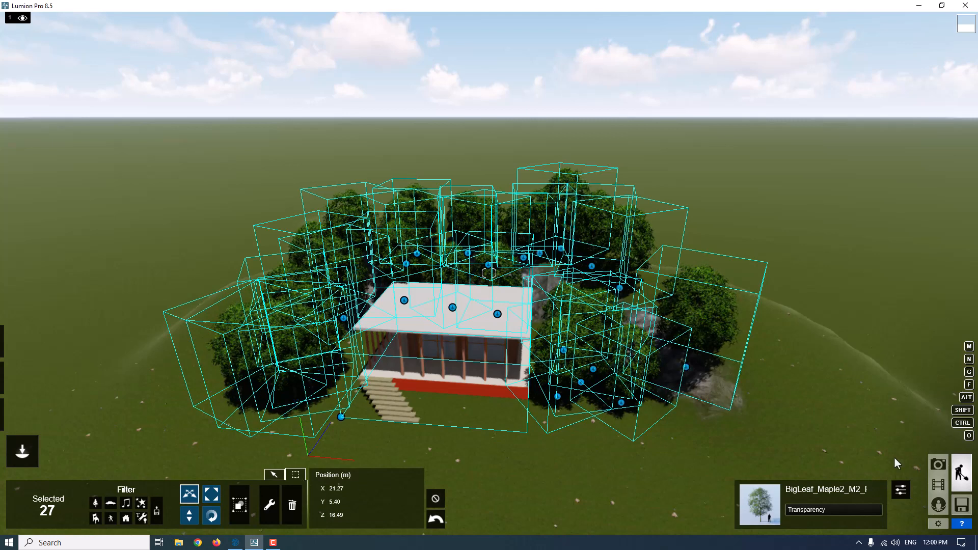
left_click(901, 490)
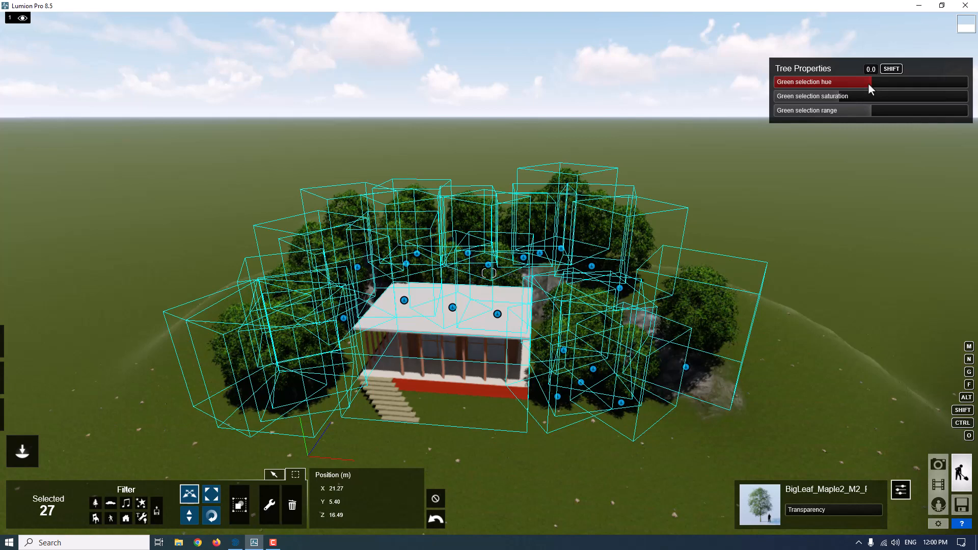
left_click_drag(869, 86, 872, 87)
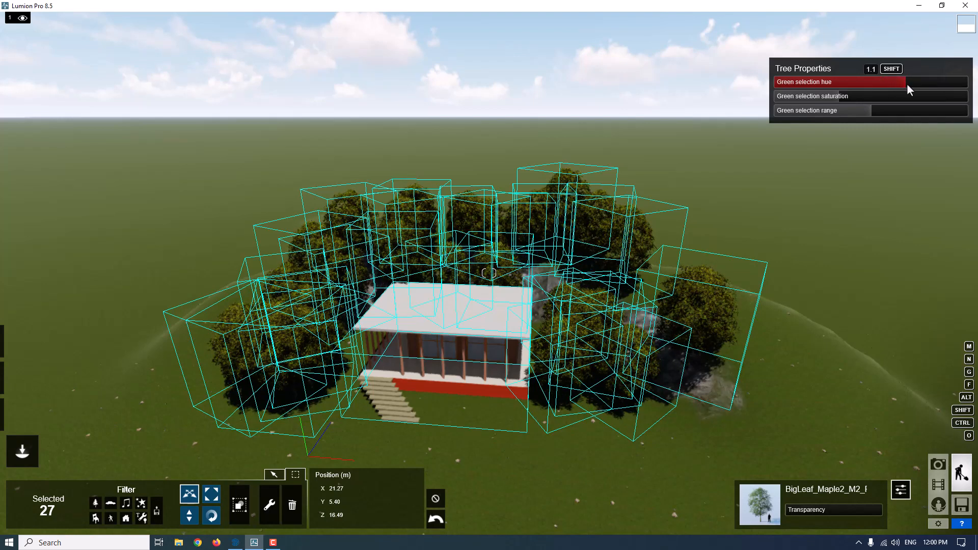
left_click_drag(872, 89, 821, 97)
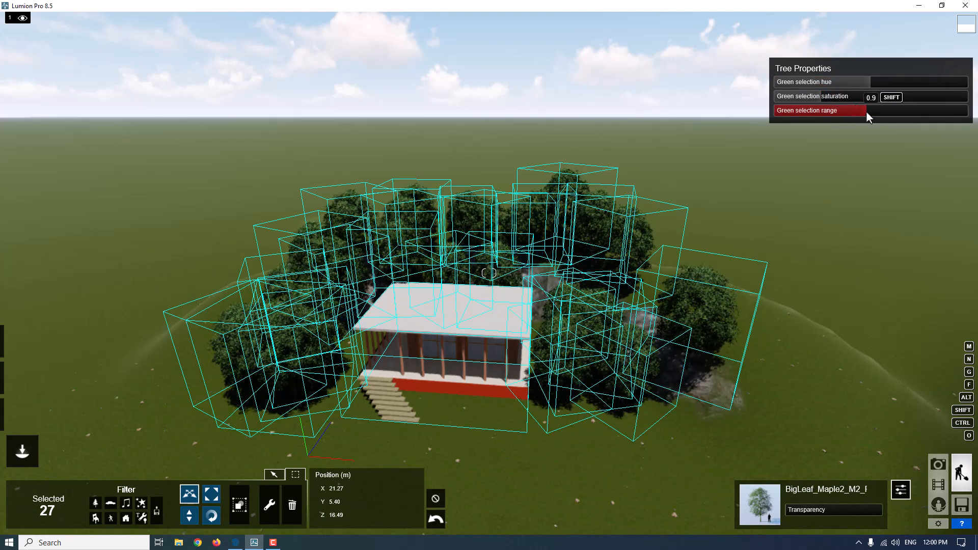
left_click(866, 112)
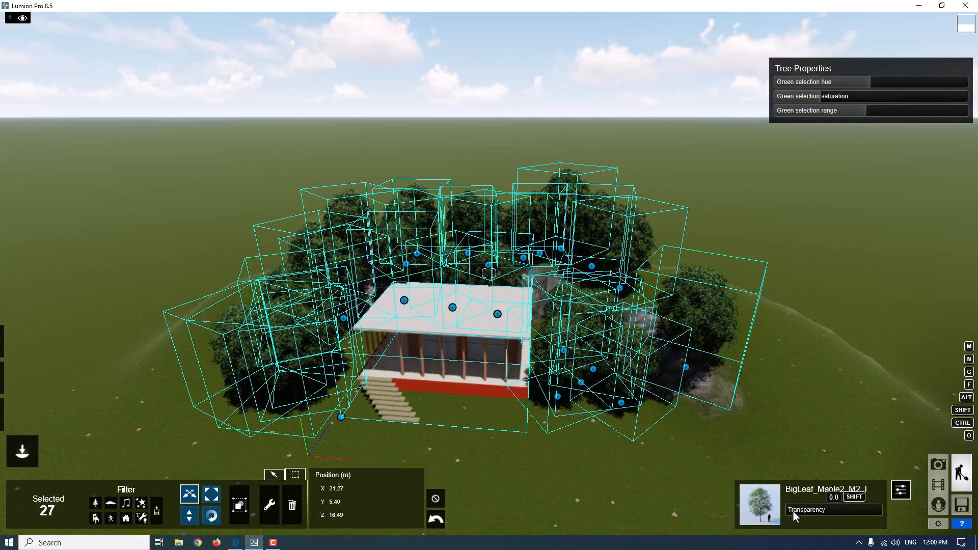
Step: Try a transparency of about 0.5 on the selected trees and reset it to zero
left_click_drag(820, 512, 832, 512)
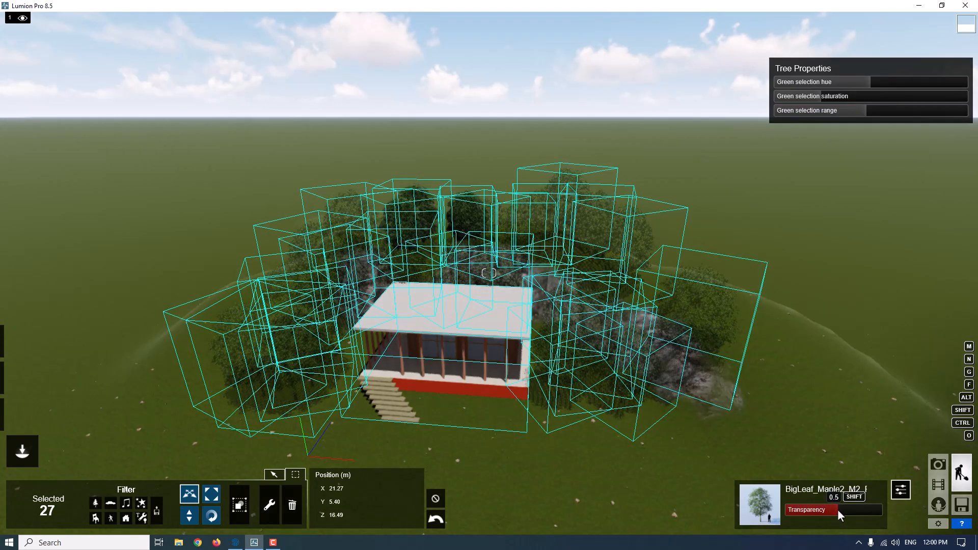
left_click_drag(836, 510, 777, 518)
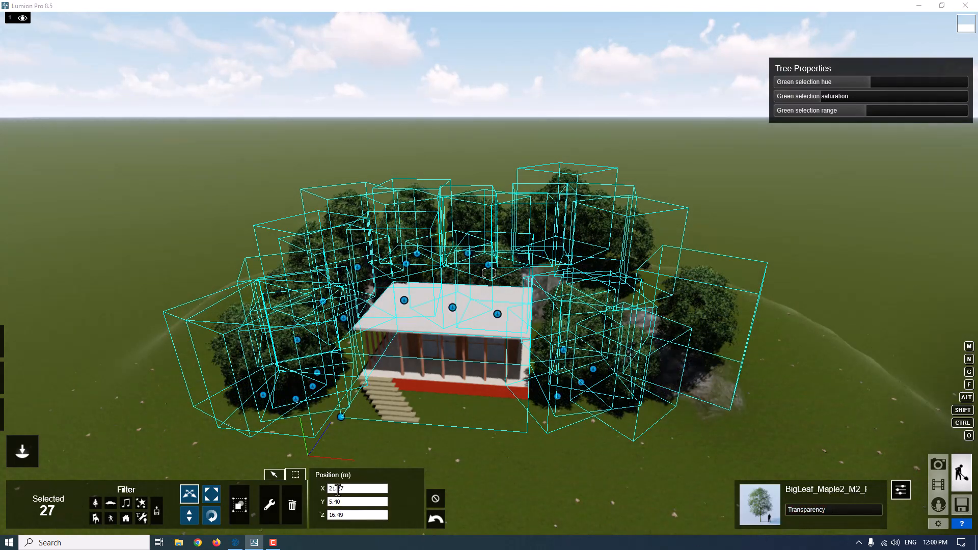
Step: Lower the selected house and trees slightly with the vertical move tool
left_click(273, 475)
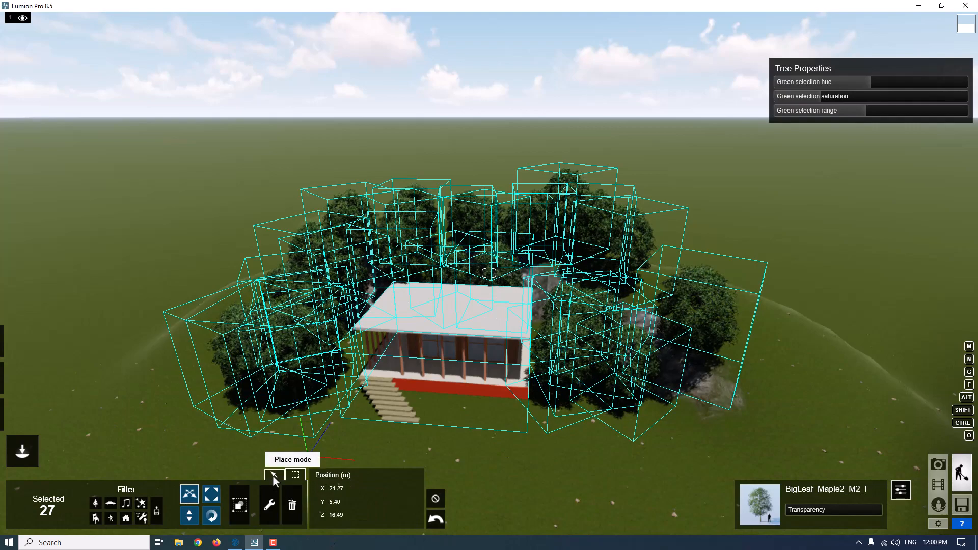
left_click(190, 514)
right_click_drag(402, 414, 369, 412)
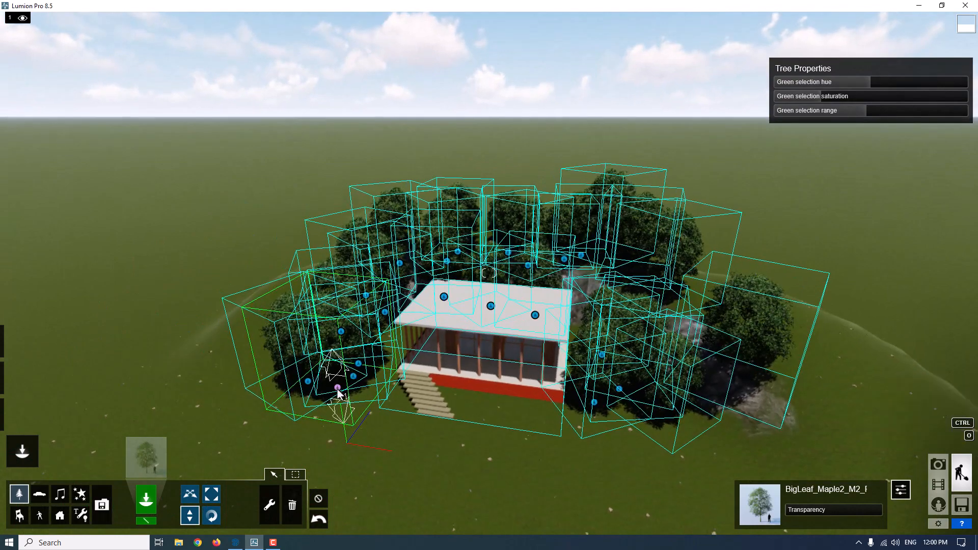
mouse_move(337, 394)
left_mouse_down()
mouse_move(337, 421)
mouse_move(339, 398)
left_mouse_up()
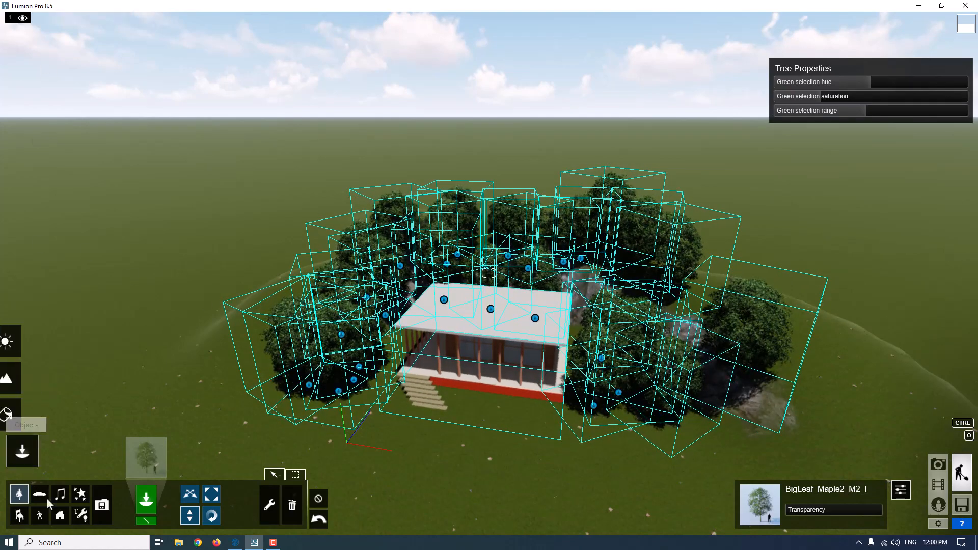
Step: Switch to photo mode, load the view of photo 1 and frame the house closer from the front
left_click(937, 465)
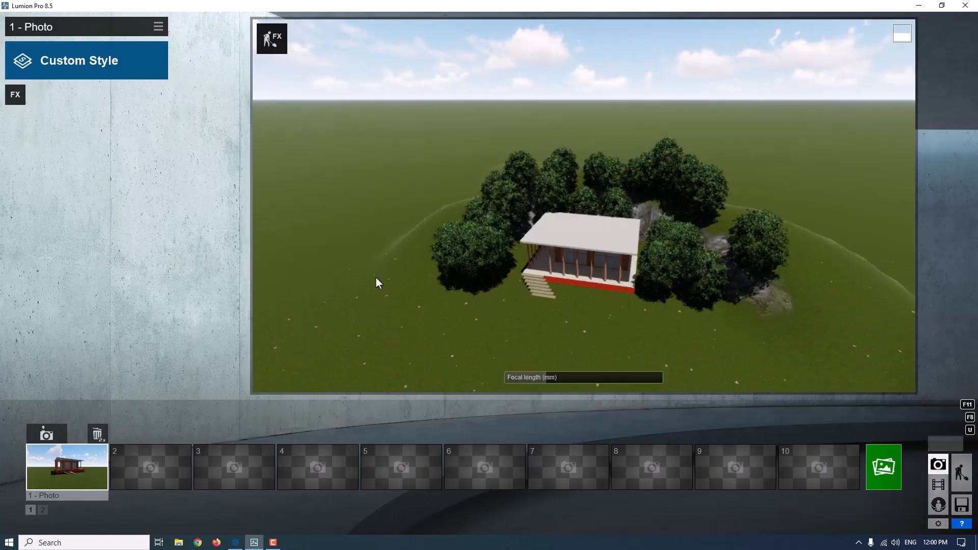
left_click(53, 475)
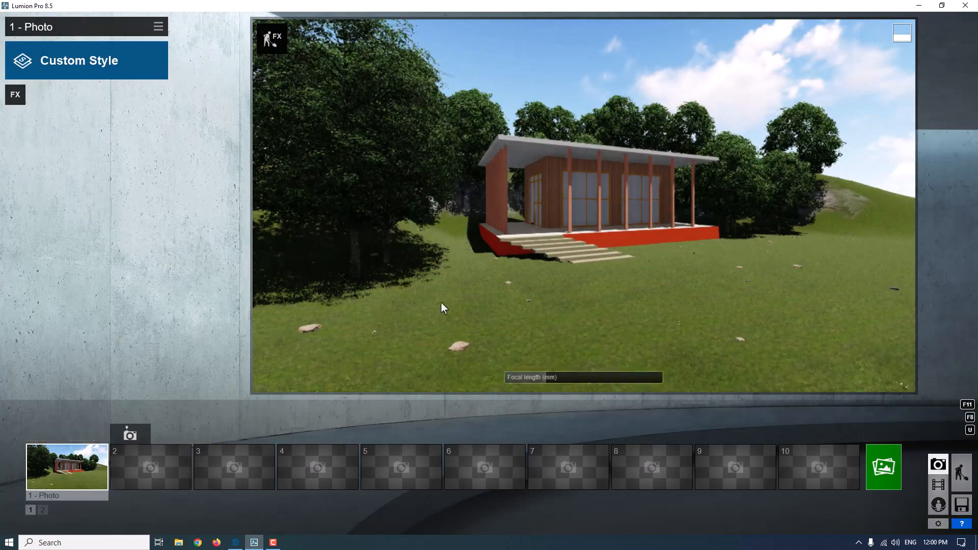
key("d")
right_click_drag(584, 231, 533, 231)
key("w")
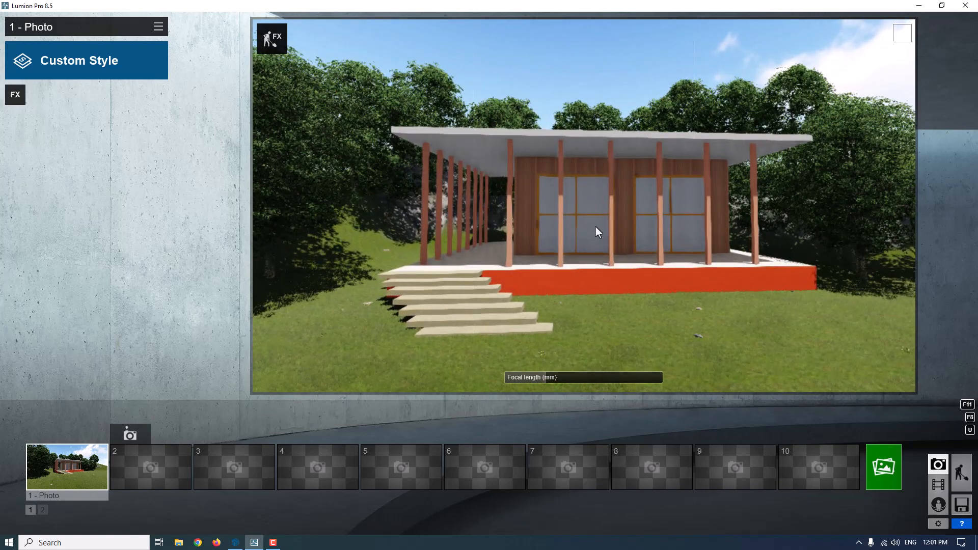
Step: Apply the Realistic style to photo 1 and reframe the house at an angle from its stair-side corner
left_click(121, 68)
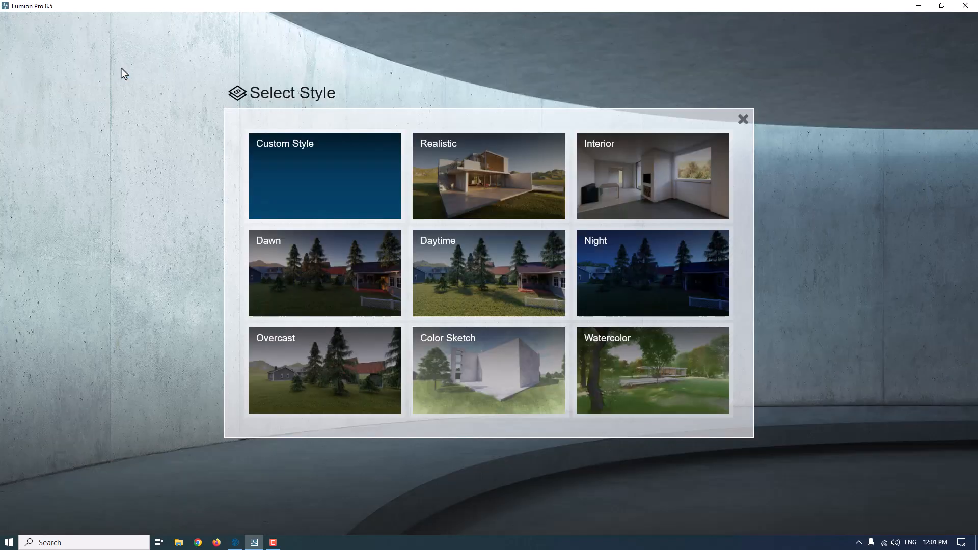
left_click(450, 154)
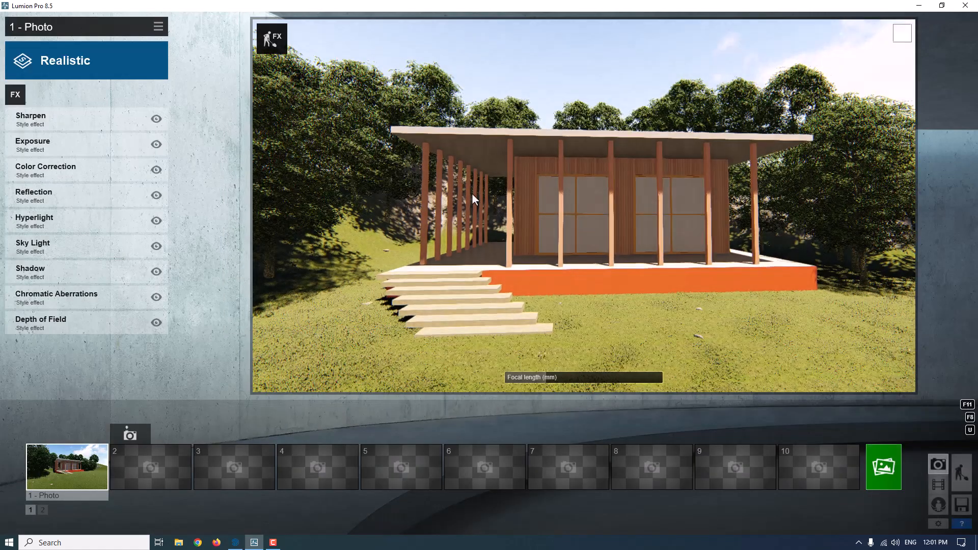
right_click_drag(505, 237, 554, 232)
key("d")
key("s")
key("w")
key("a")
key("a")
key("a")
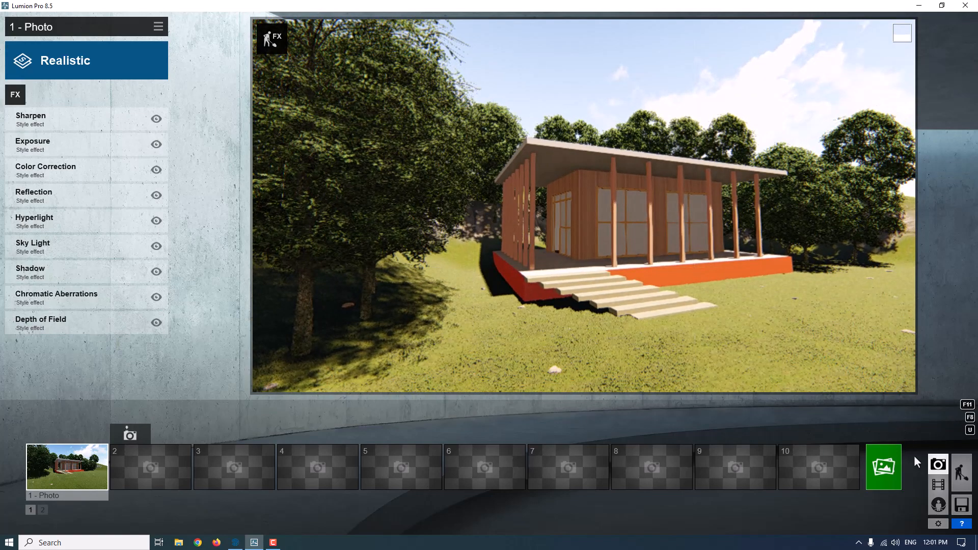
Step: Switch to movie mode and start recording a camera path for clip 1, framing the house at an angle
left_click(942, 484)
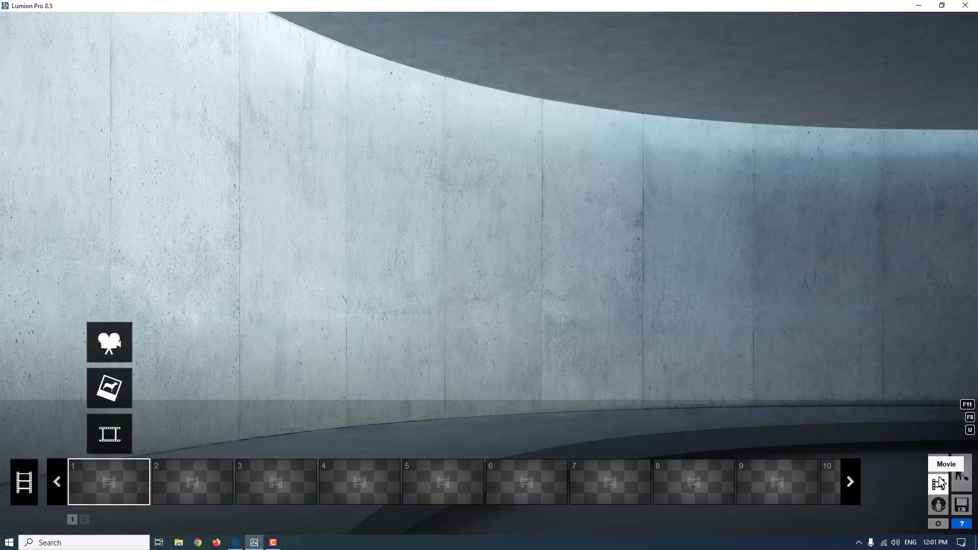
left_click(112, 347)
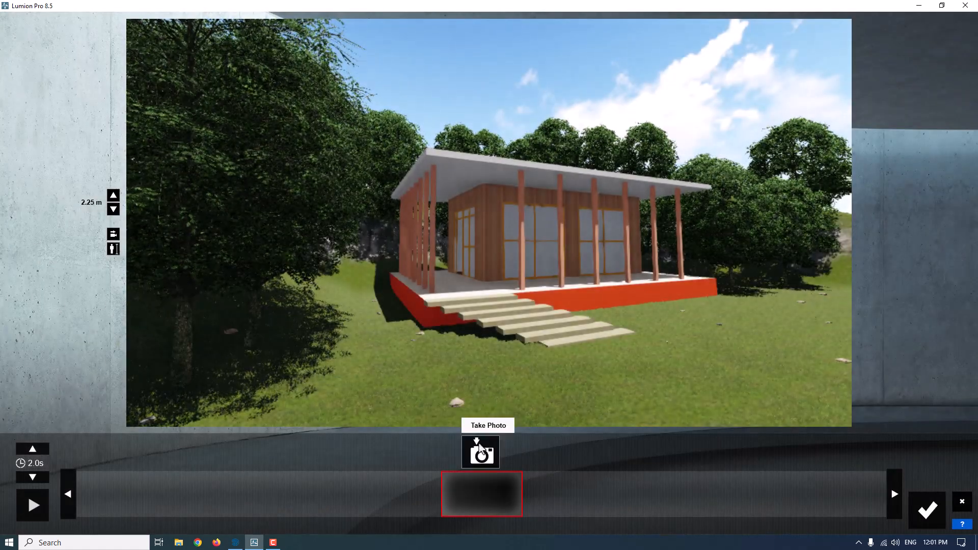
right_click_drag(488, 221, 497, 222)
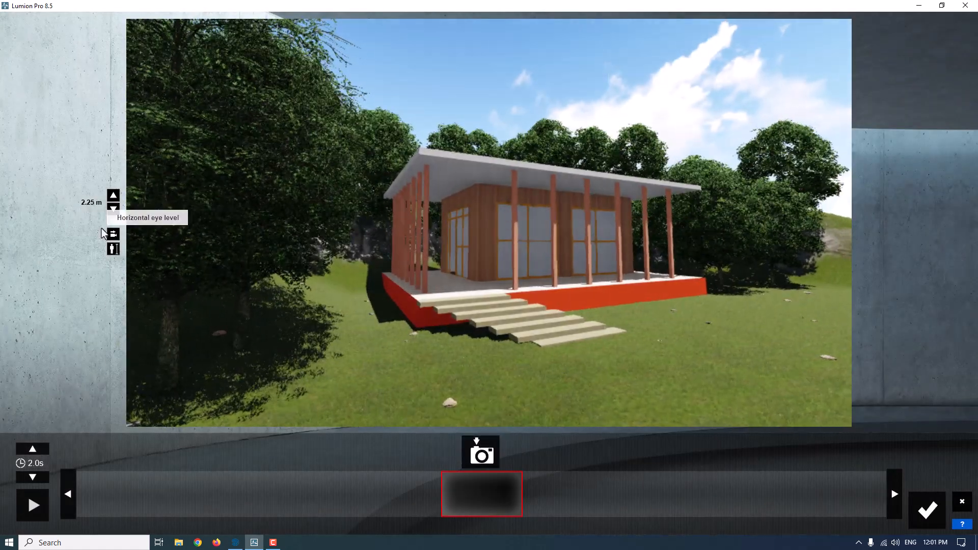
Step: Lower the recording camera to a height of 2.15 m
left_click(113, 209)
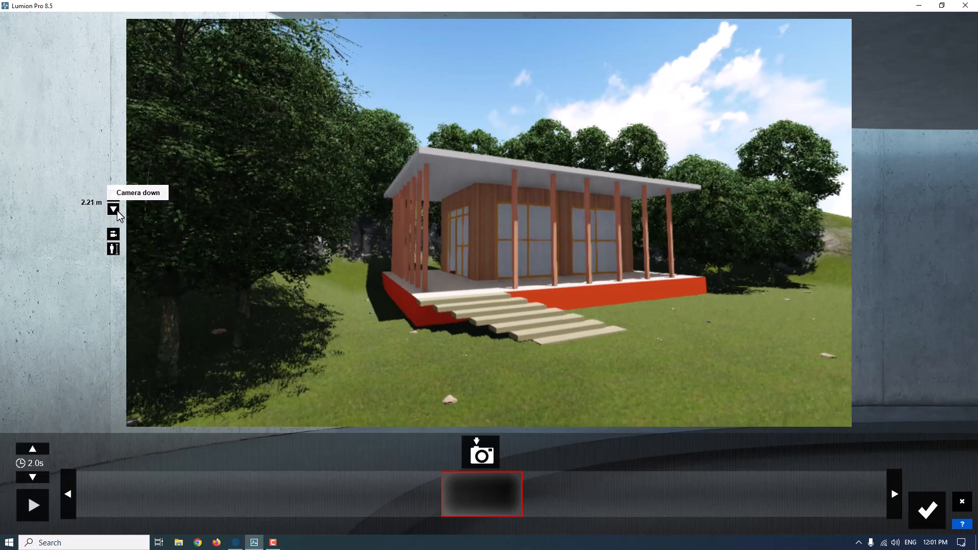
left_click(113, 195)
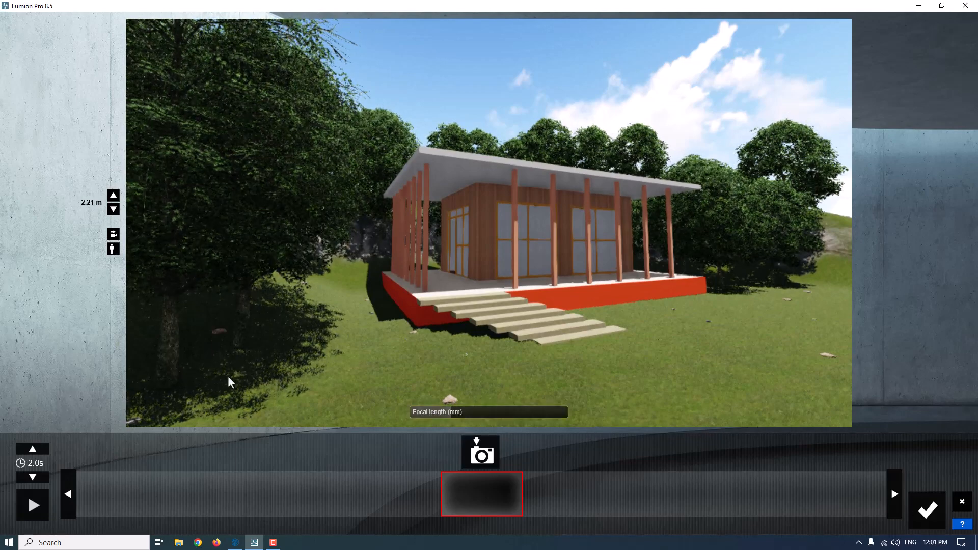
left_click(113, 209)
left_click(113, 210)
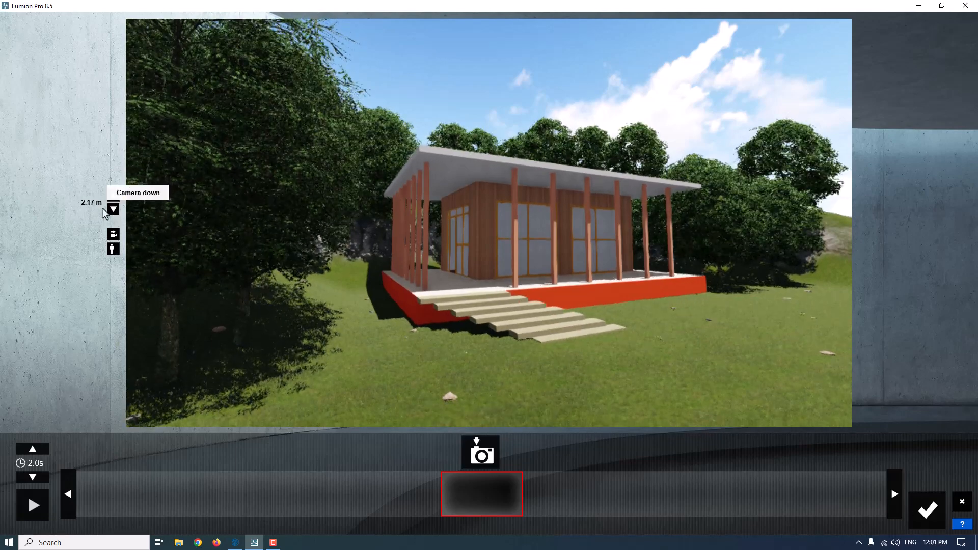
left_click(114, 212)
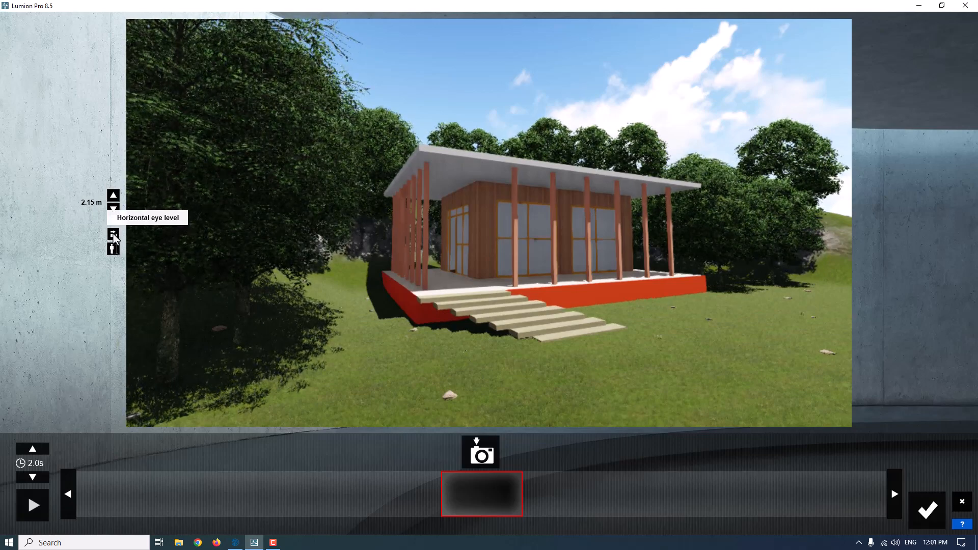
Step: Level the camera horizontally at an eye level of 1.60 m and capture the first keyframe of the clip
left_click(113, 234)
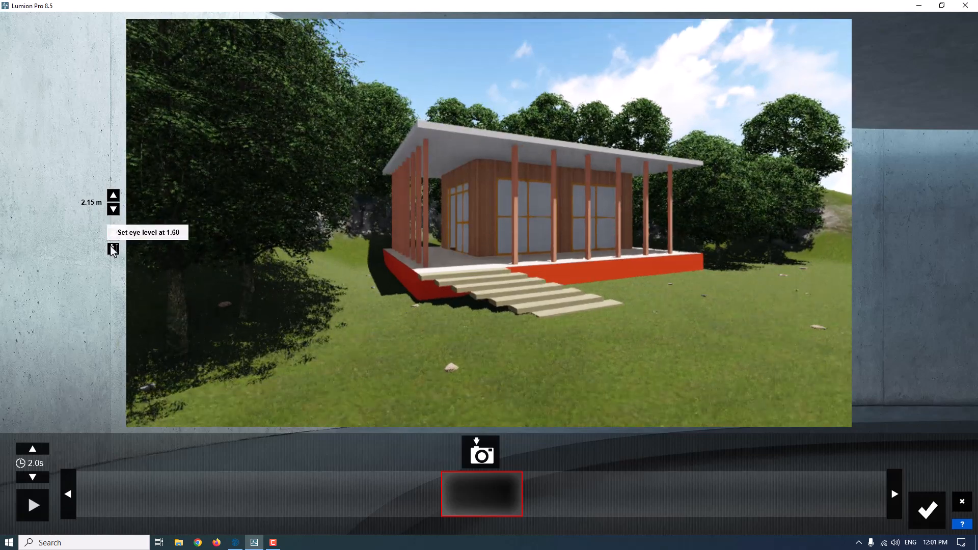
left_click(113, 249)
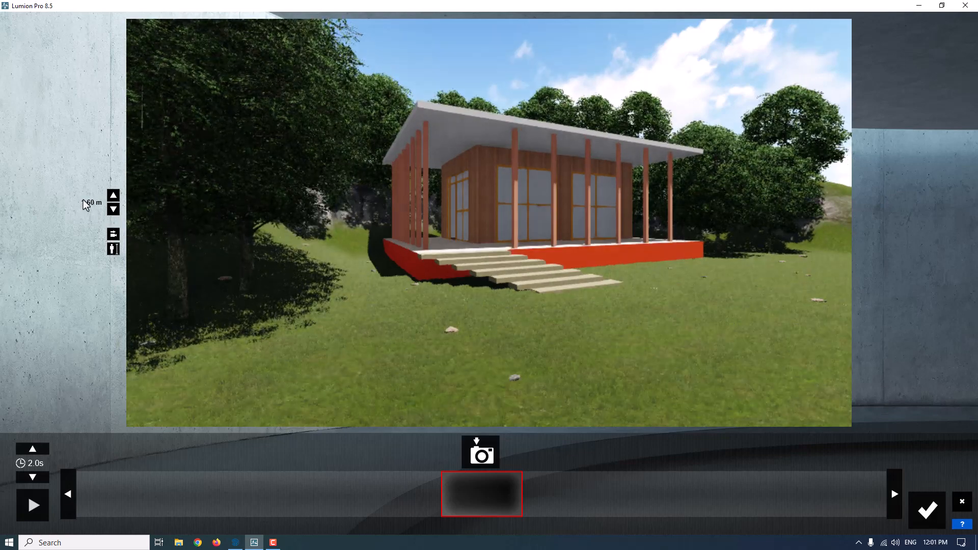
left_click(481, 455)
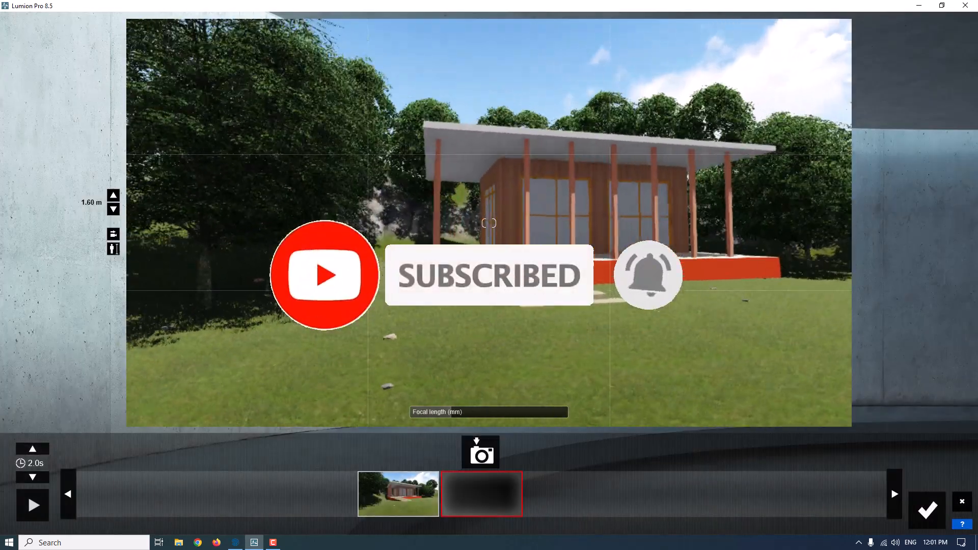
Step: Capture two more keyframes while moving the camera around from the stair corner to the front of the house
right_click_drag(489, 223, 508, 212)
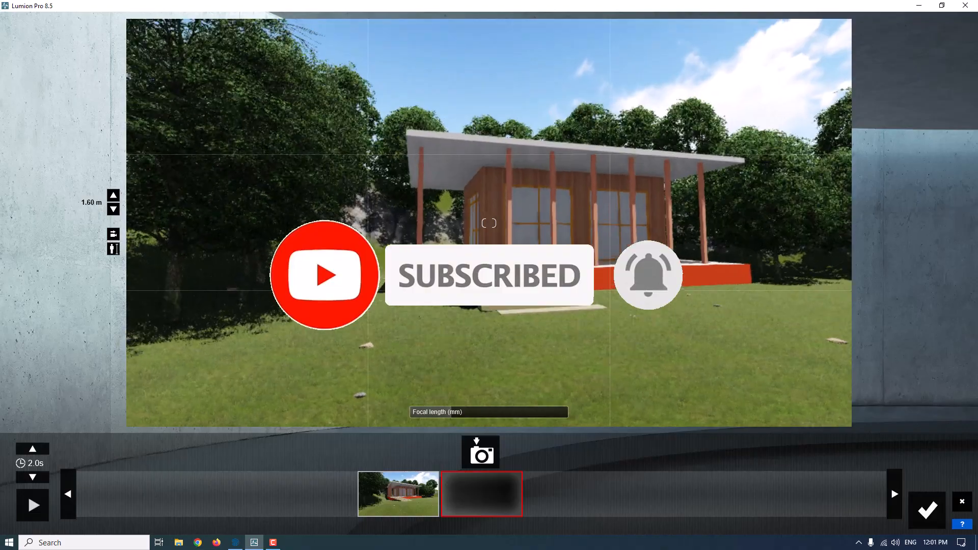
left_click(481, 453)
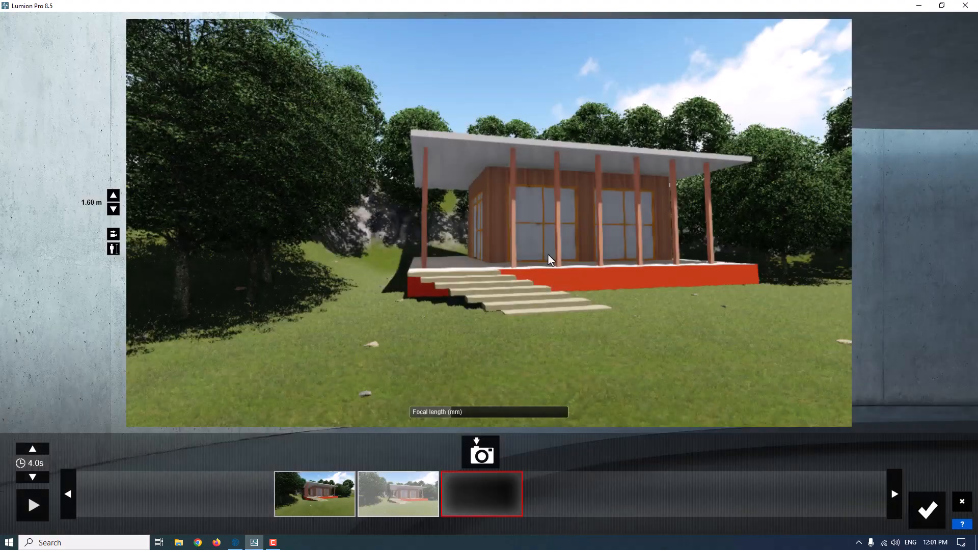
key("d")
right_click_drag(548, 260, 519, 260)
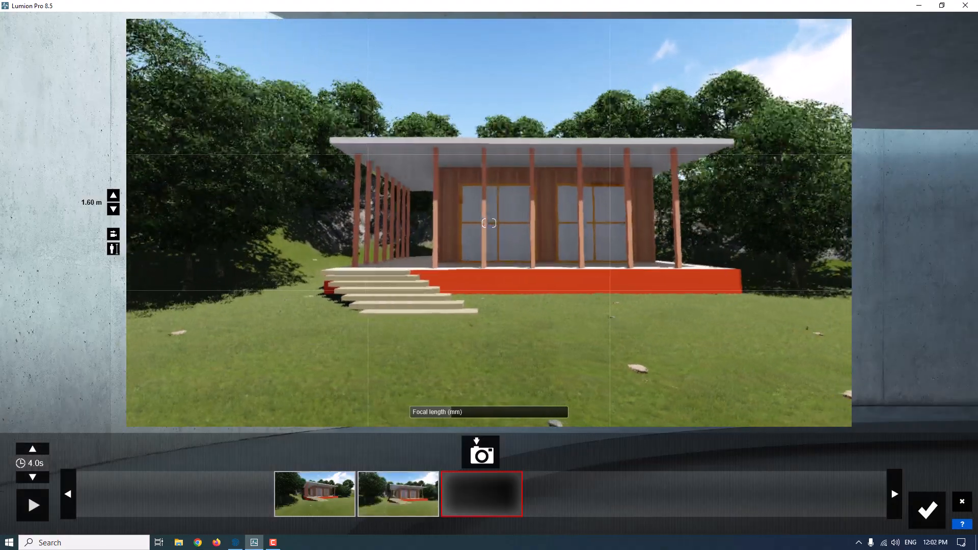
left_click(497, 448)
Step: Capture a keyframe from the front corner opposite the stairs and another closer to the facade
right_click_drag(509, 301, 489, 223)
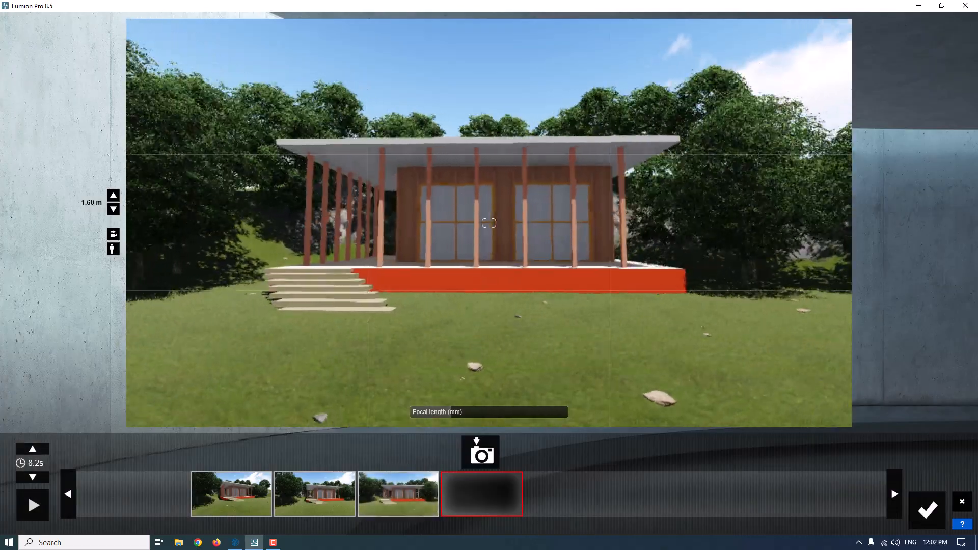
right_click_drag(489, 223, 471, 408)
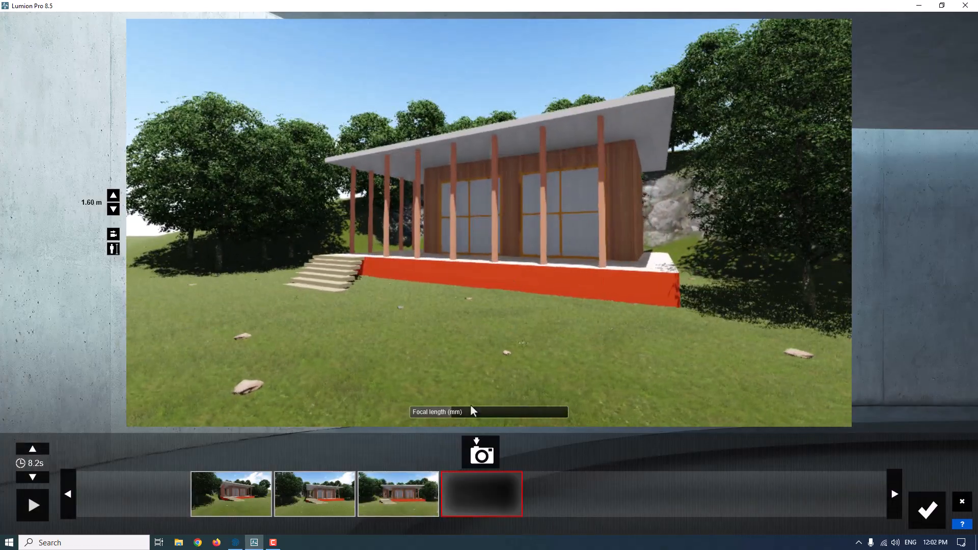
left_click(481, 453)
key("w")
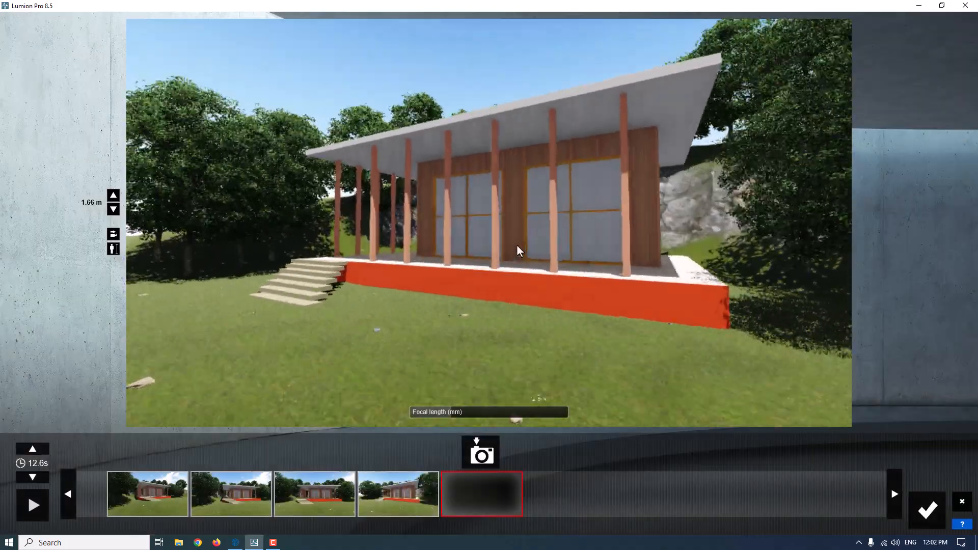
right_click_drag(517, 245, 554, 244)
key("s")
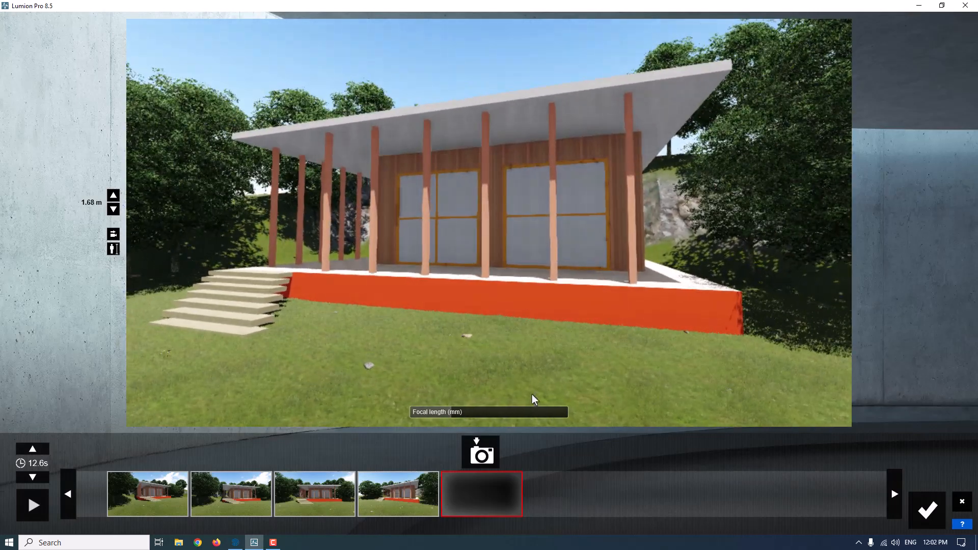
left_click(482, 452)
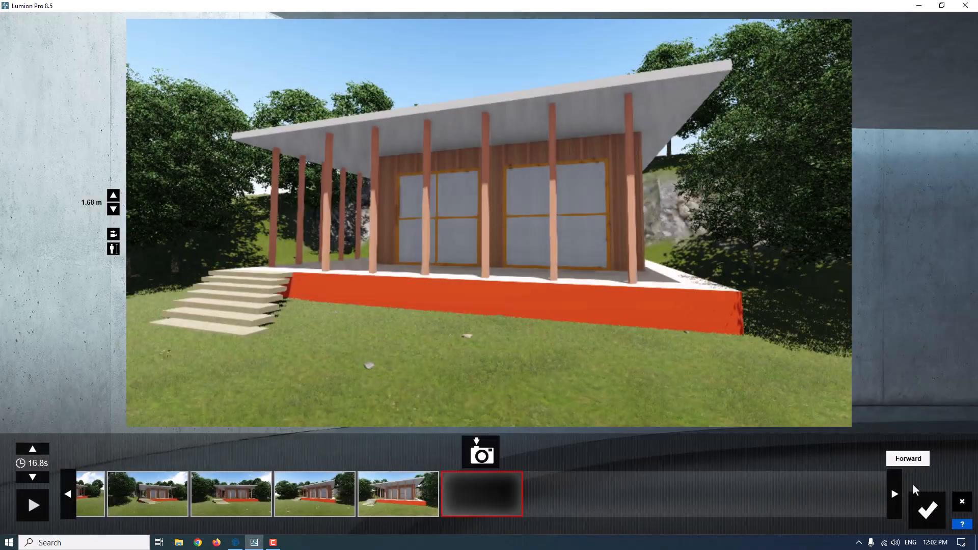
Step: Save the recorded camera path as clip 1 and play it back
left_click(927, 509)
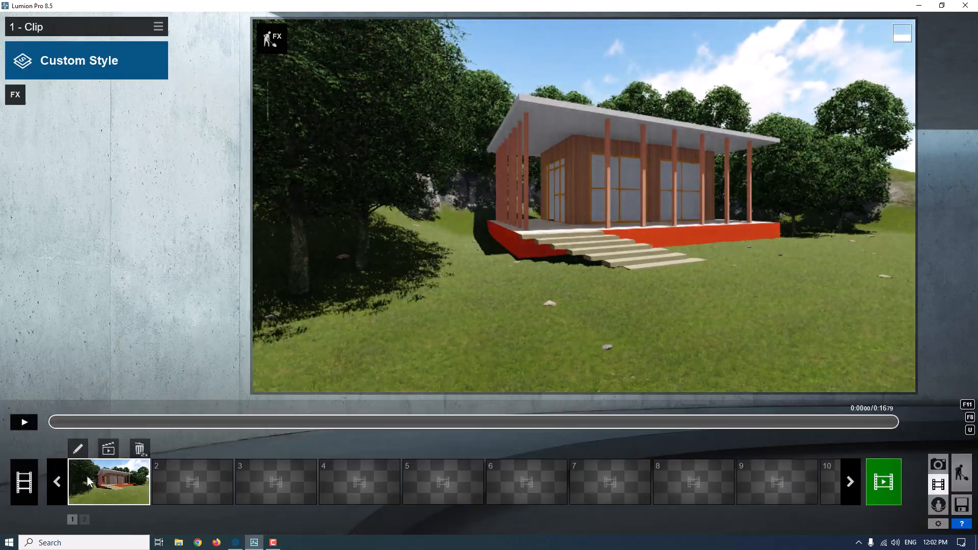
left_click(22, 422)
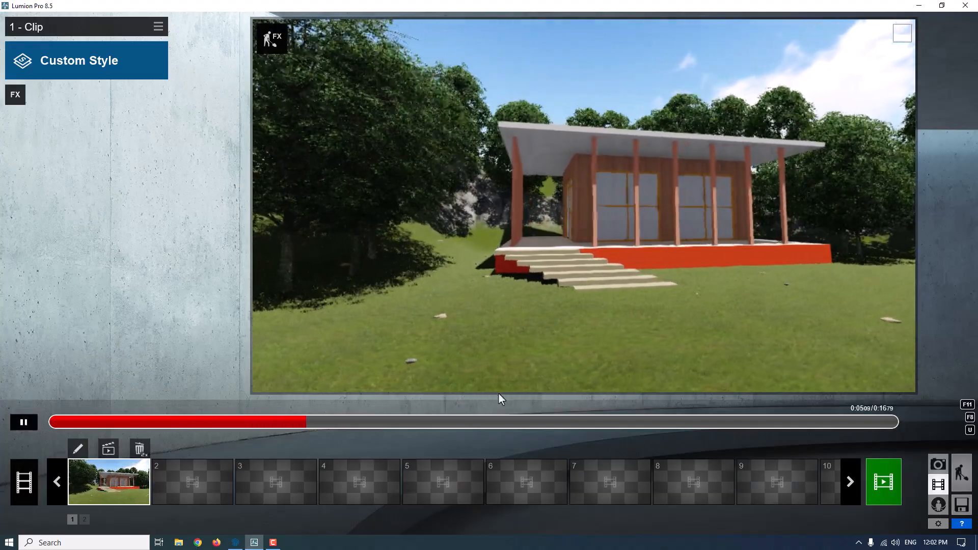
Step: Return to build mode, clear the selection of the house and trees, and open the Material Editor
left_click(963, 474)
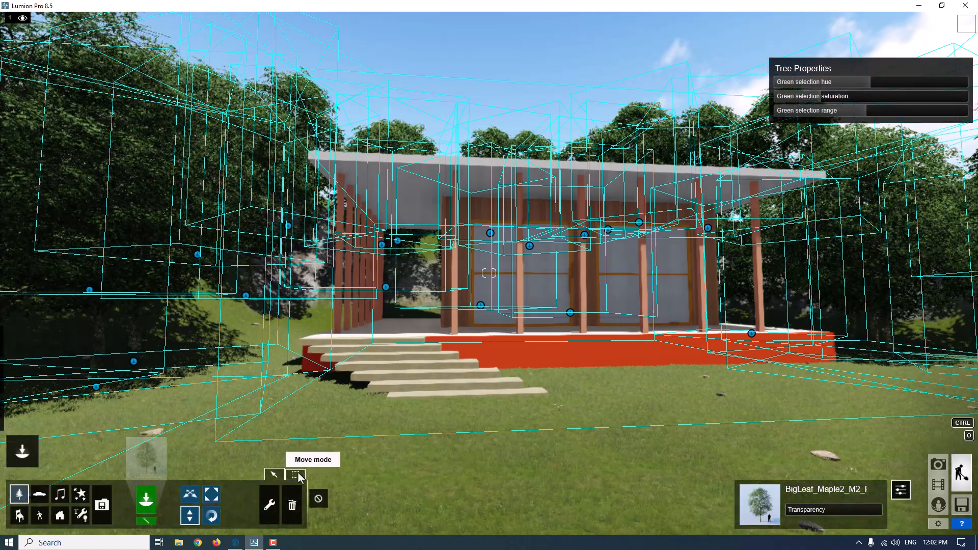
left_click(318, 498)
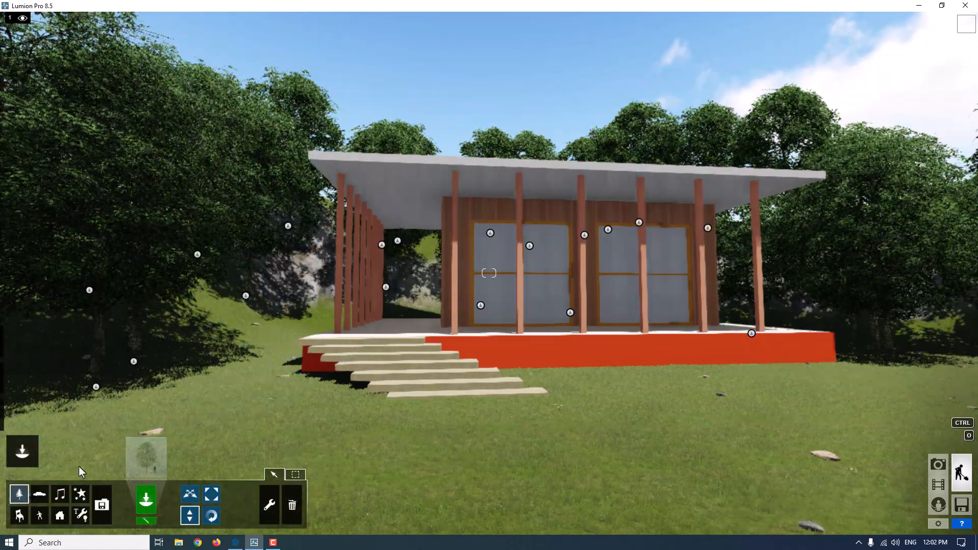
mouse_move(22, 451)
left_click(19, 408)
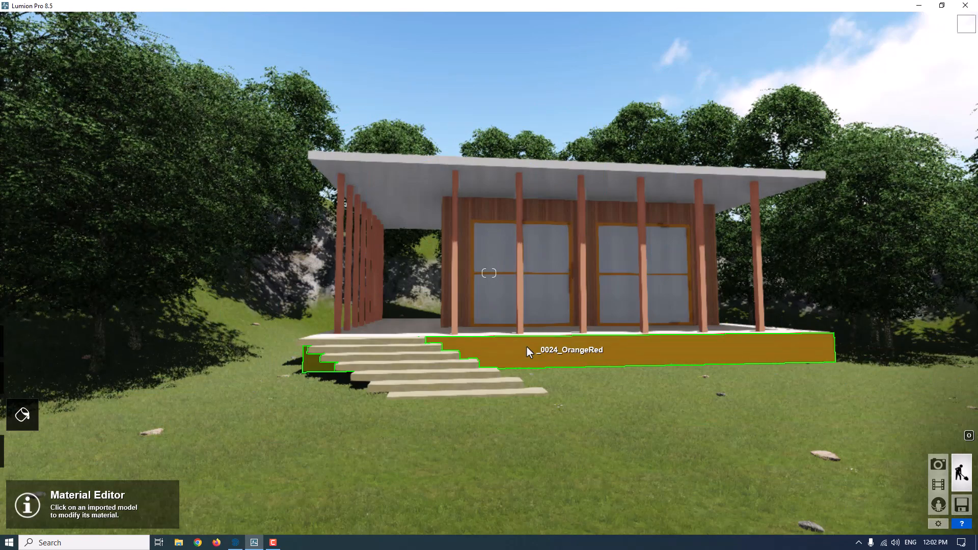
Step: Apply the outdoor concrete material Concrete 003 512x1024 to the orange-red base of the house
left_click(527, 347)
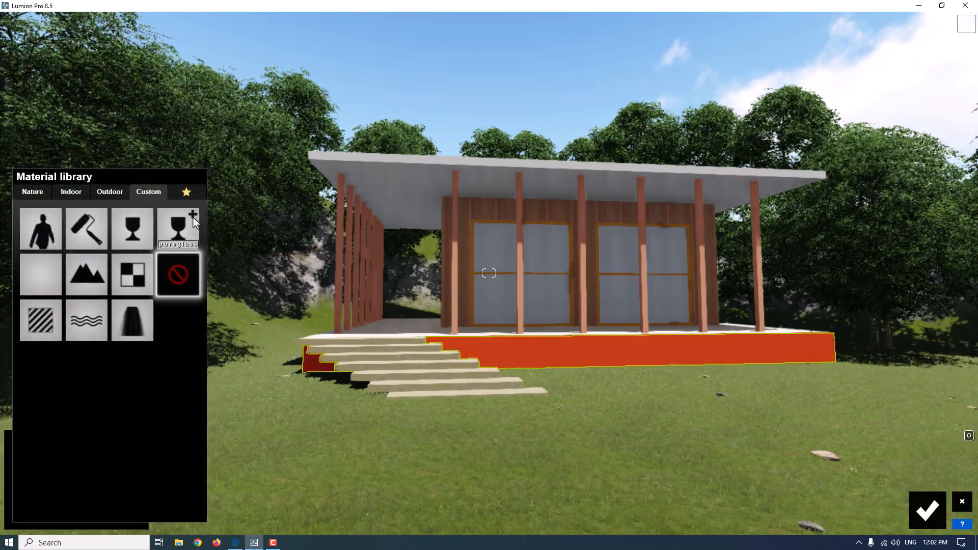
left_click(111, 194)
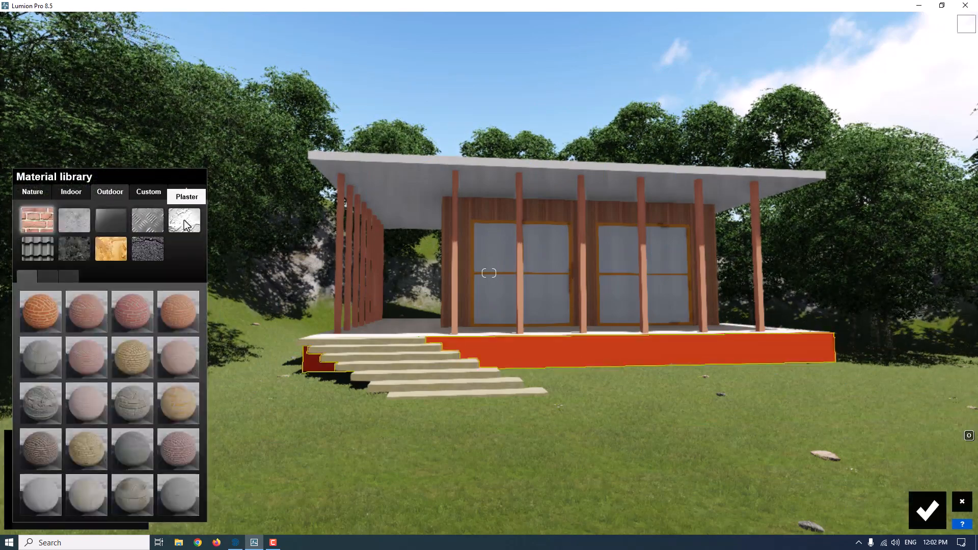
left_click(84, 224)
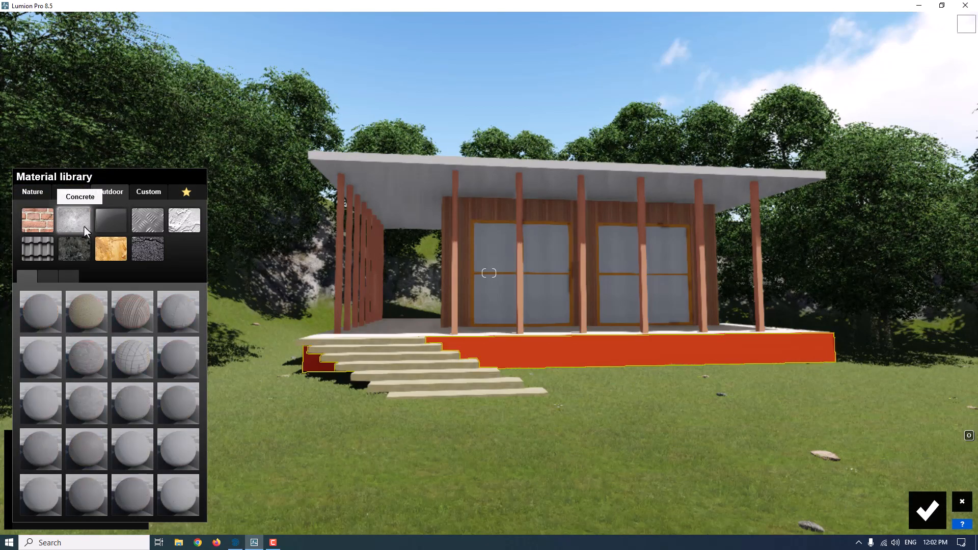
left_click(39, 319)
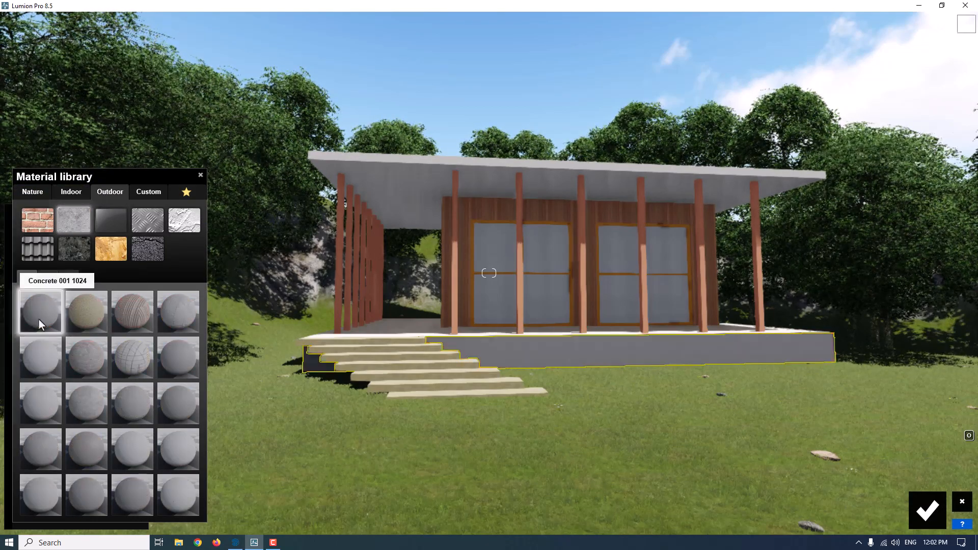
left_click(136, 315)
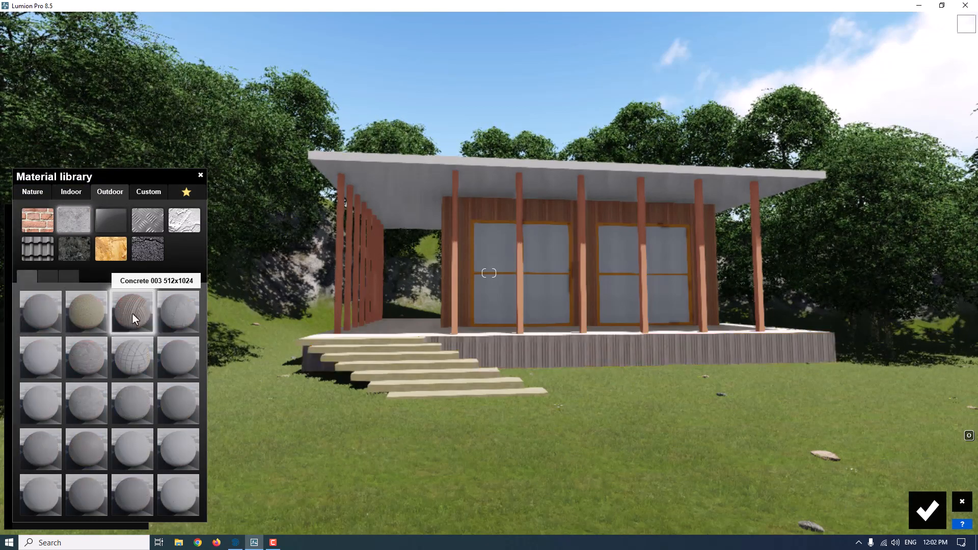
Step: Open the settings of the base's concrete material and set its relief to about 1.3
left_click(133, 313)
left_click_drag(37, 438, 100, 484)
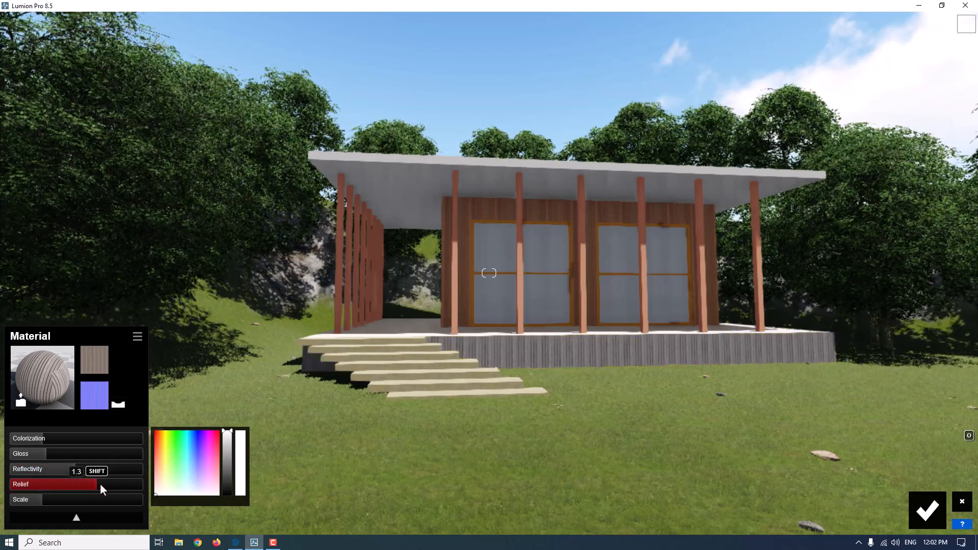
Step: Expand the base material's extended settings and try changing its X offset and pitch
left_click(75, 520)
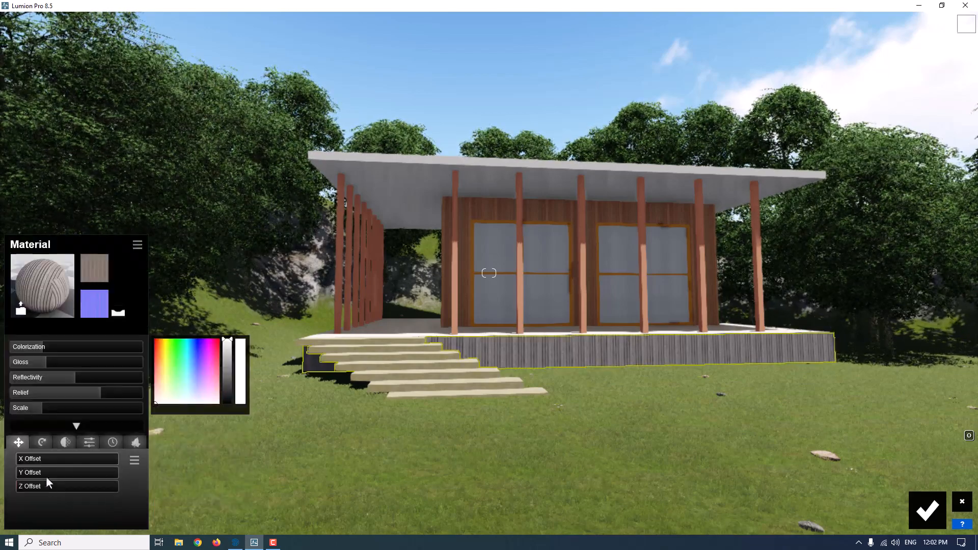
left_click_drag(19, 460, 32, 460)
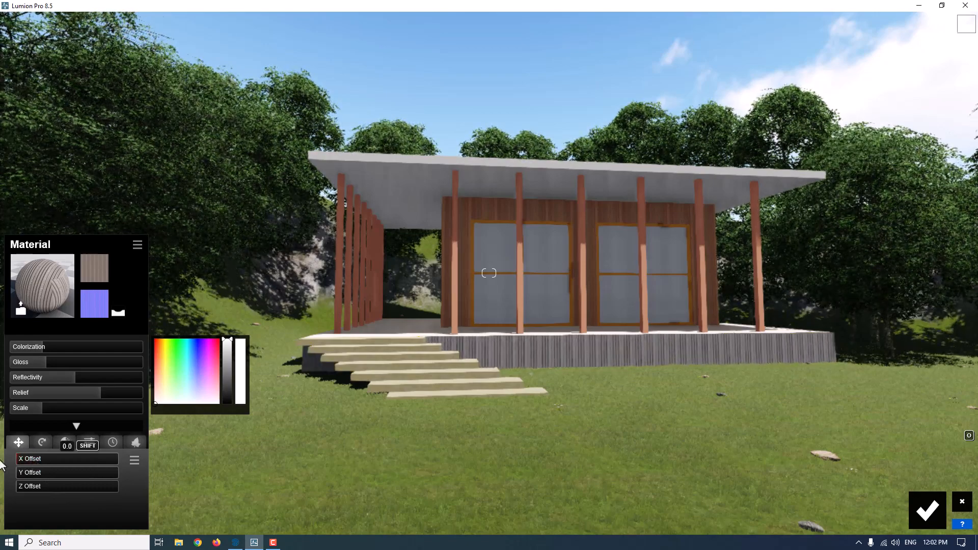
left_click(46, 443)
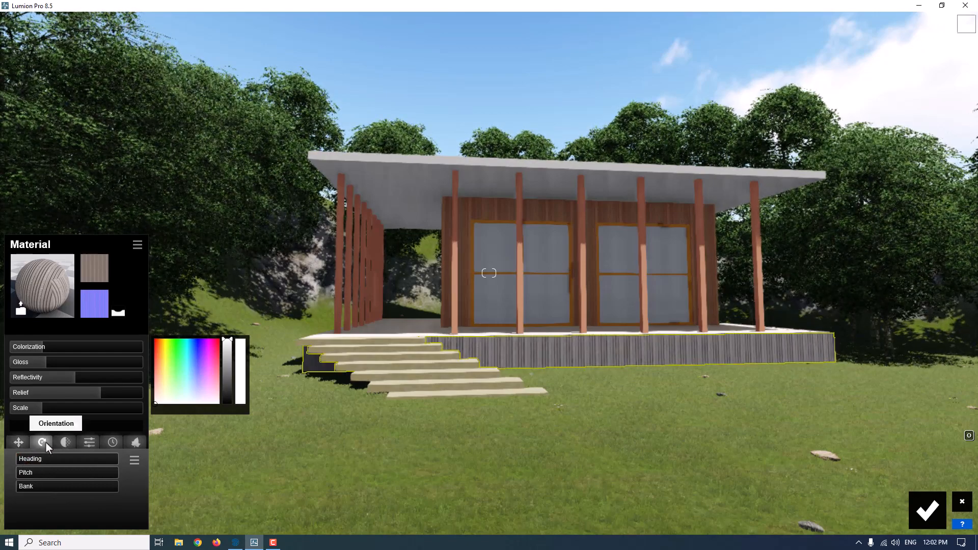
left_click_drag(35, 472, 9, 472)
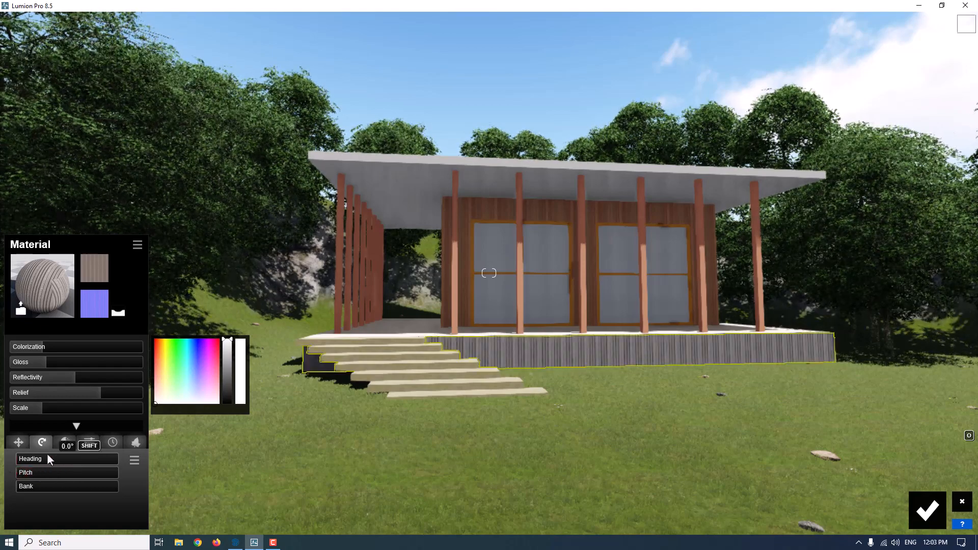
Step: Increase the saturation of the base's concrete material slightly
left_click(62, 444)
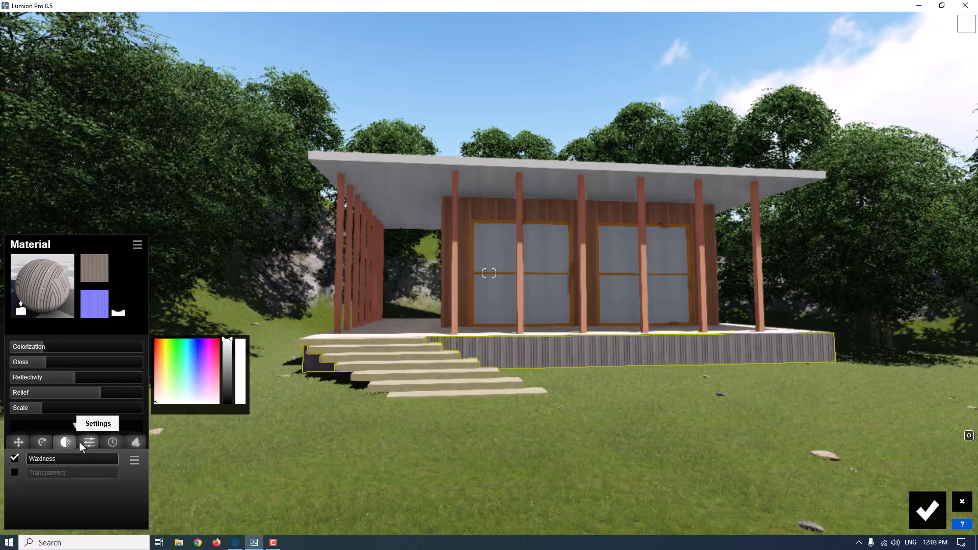
left_click(81, 444)
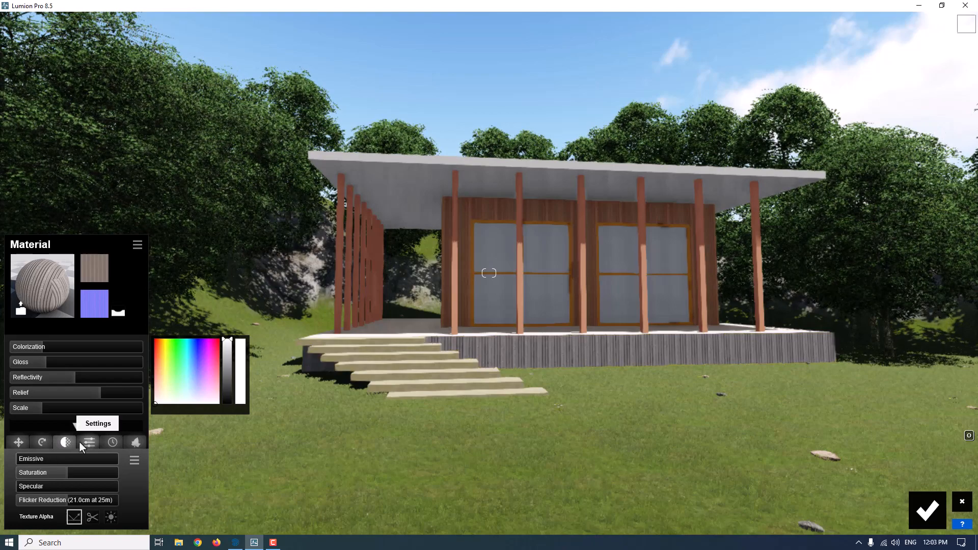
left_click_drag(65, 472, 74, 475)
Step: Give the base's concrete stone-type weathering and slightly softened edges, and reduce its texture scale a little
left_click(110, 443)
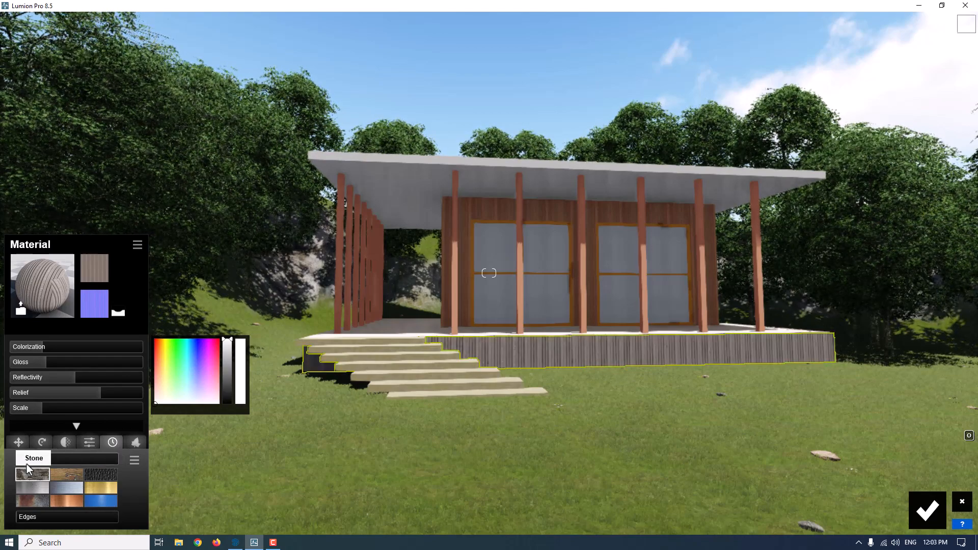
mouse_move(23, 460)
mouse_move(44, 460)
left_mouse_down()
mouse_move(81, 461)
mouse_move(61, 460)
left_mouse_up()
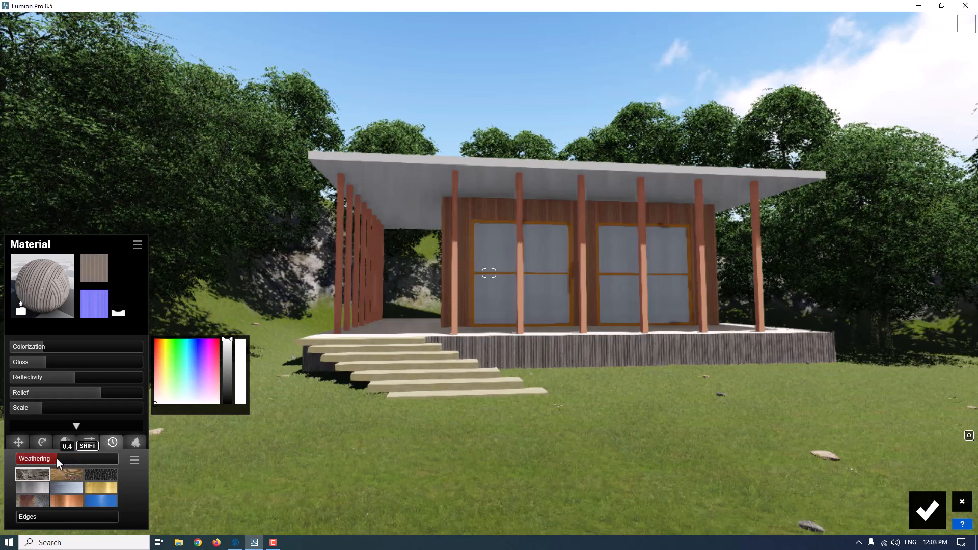
left_click(35, 408)
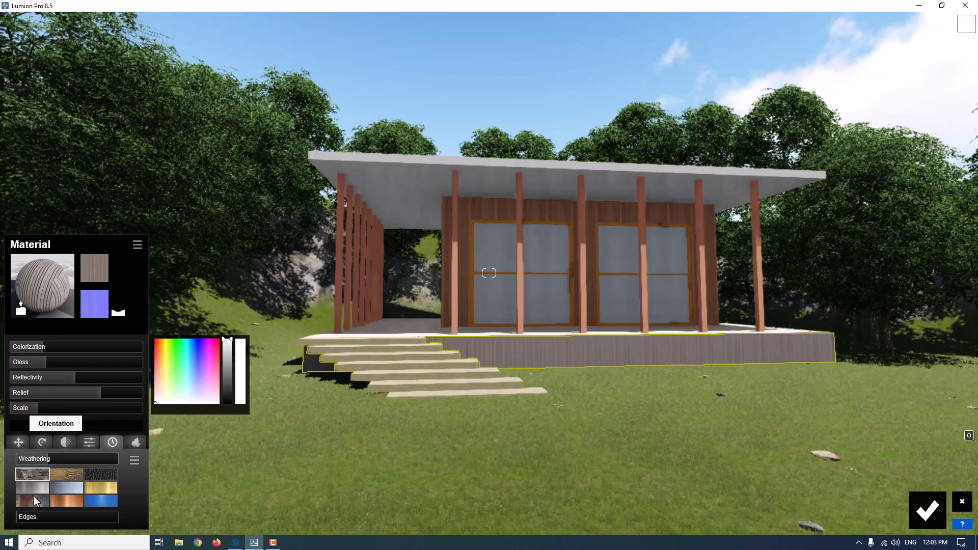
left_click(30, 515)
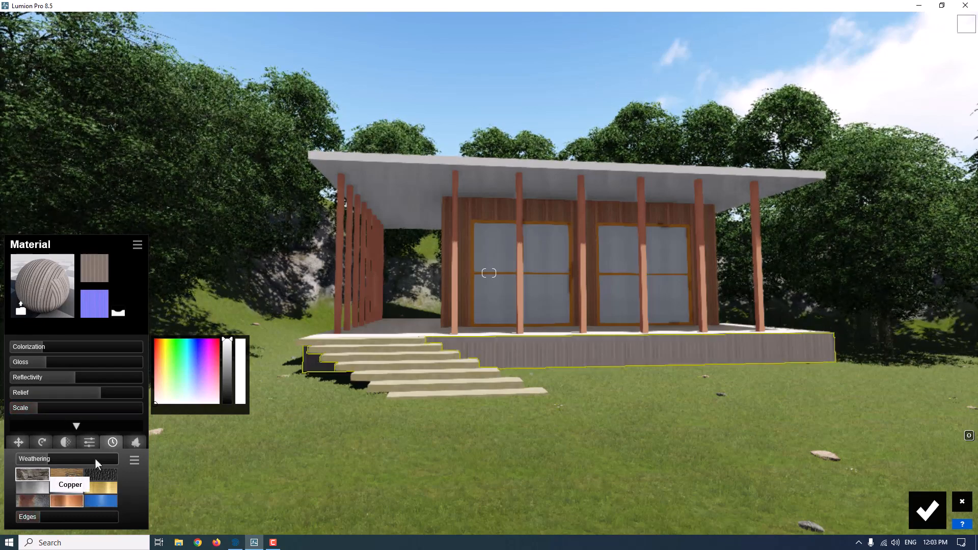
Step: Grow red foliage along the base with a small spread, adjusting leaves type, spread pattern offset and ground level, and save the materials
left_click(135, 442)
left_click(28, 460)
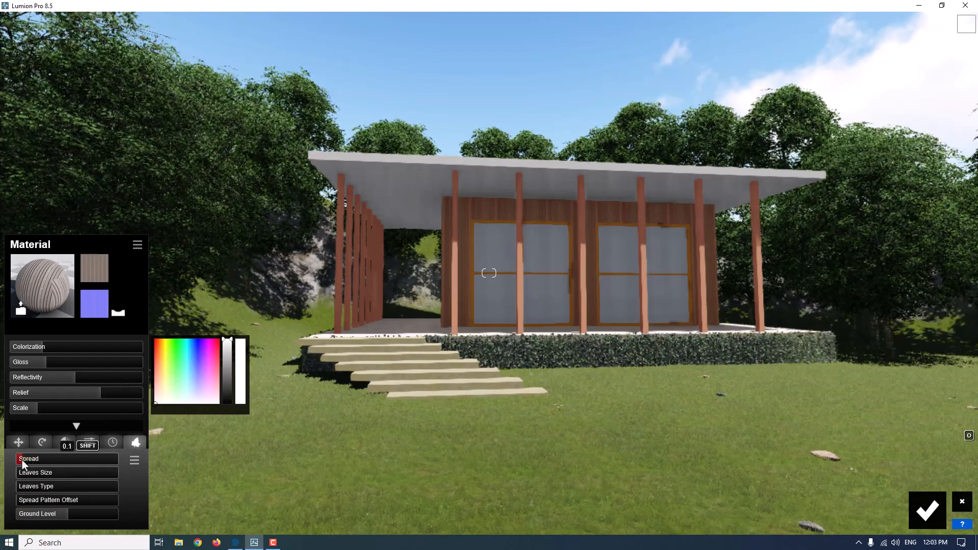
left_click(72, 514)
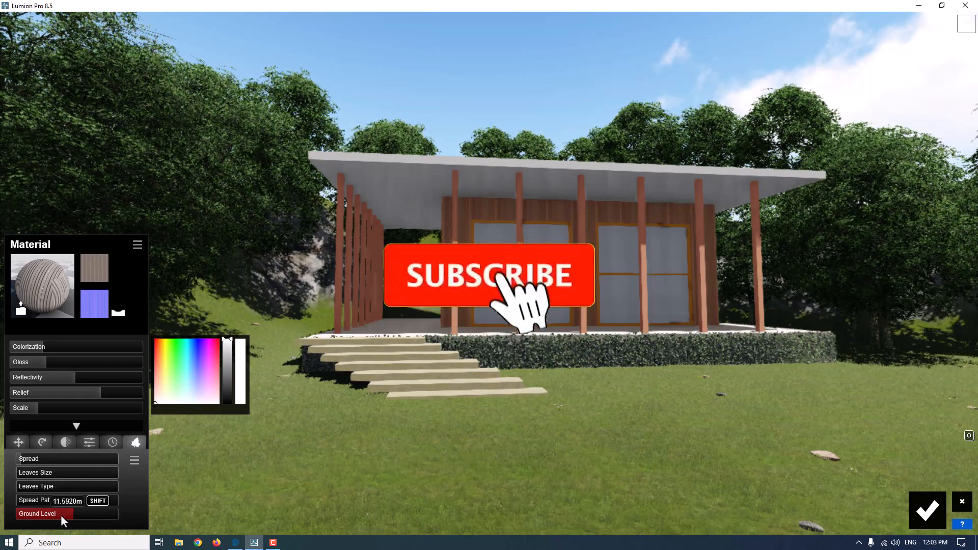
left_click_drag(39, 517, 115, 488)
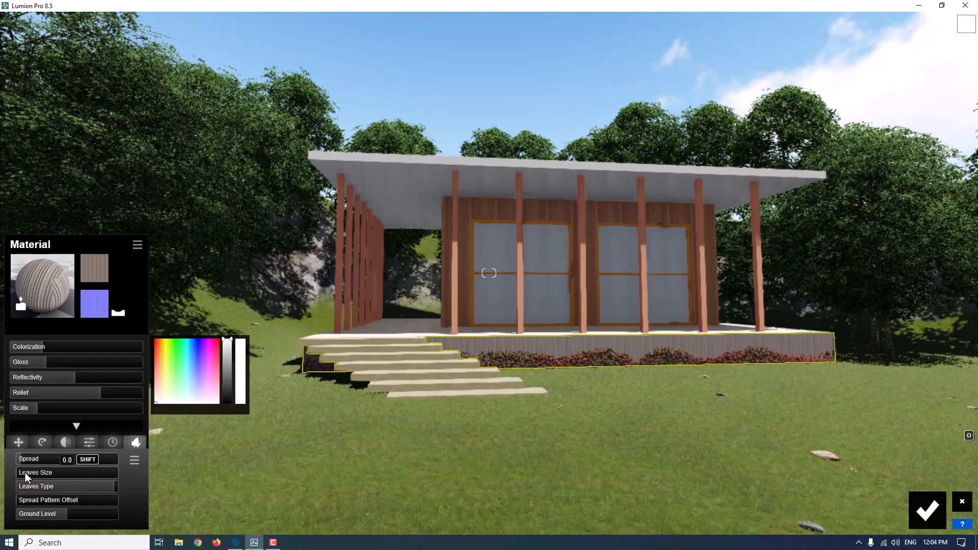
left_click_drag(27, 498, 54, 496)
left_click_drag(26, 459, 23, 457)
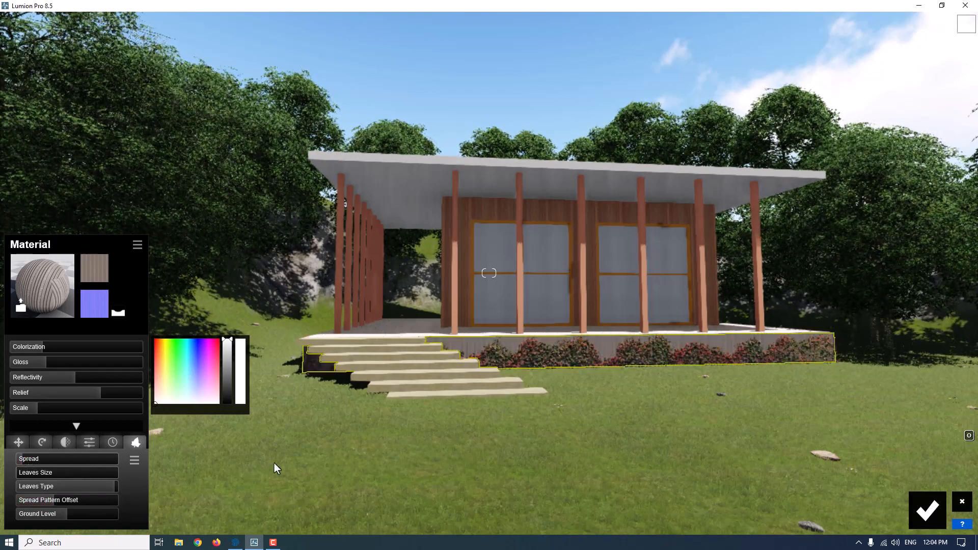
left_click(920, 507)
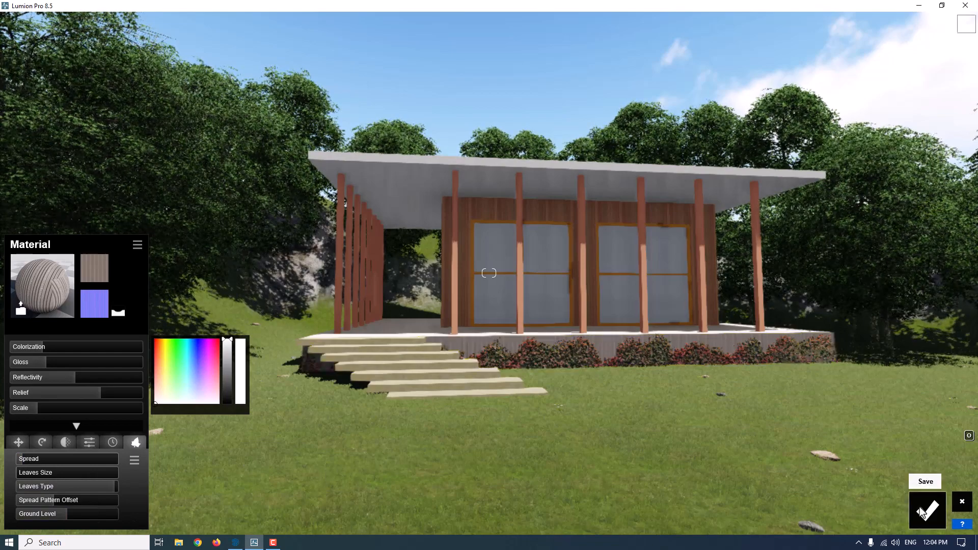
Step: Try outdoor wood materials on the veranda floor, first Wood 008 1024 and then a yellowish grained wood
left_click(408, 331)
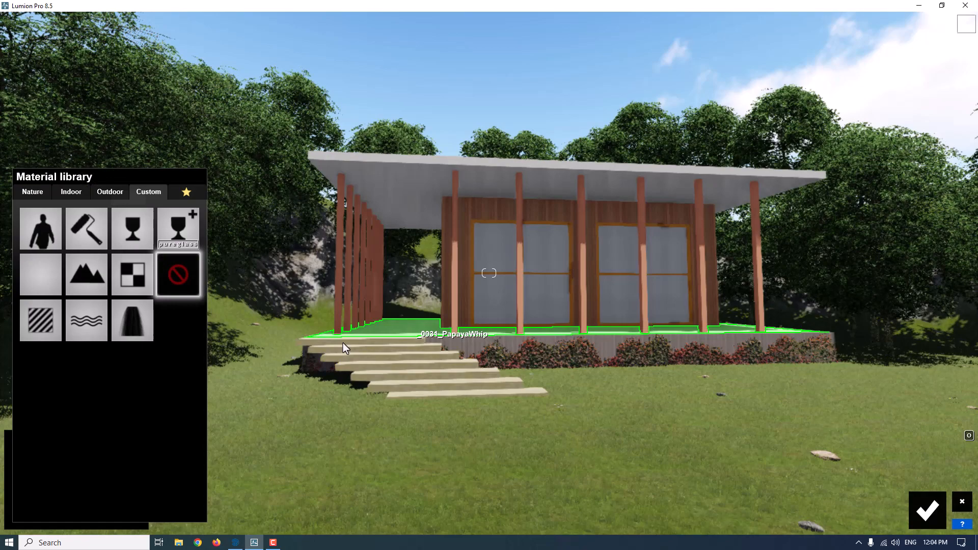
left_click(110, 193)
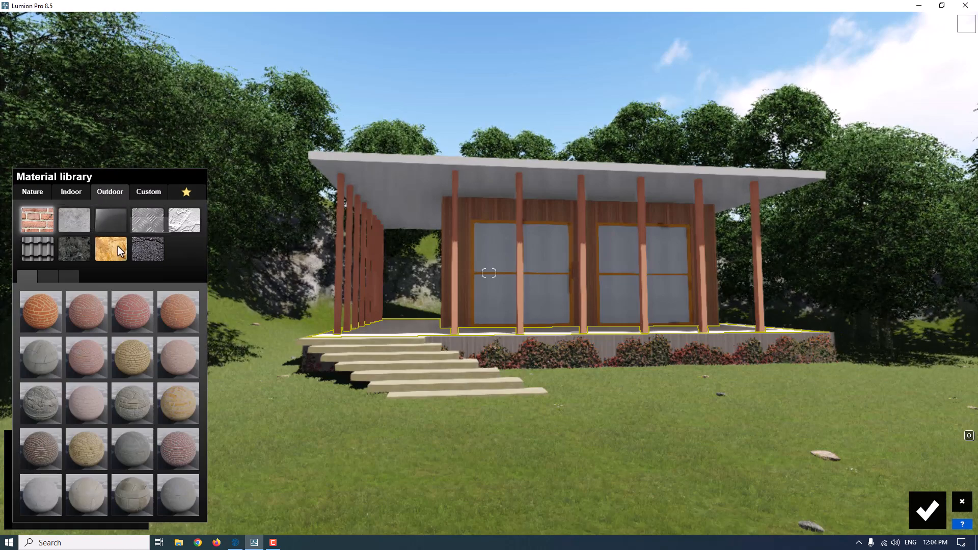
left_click(96, 249)
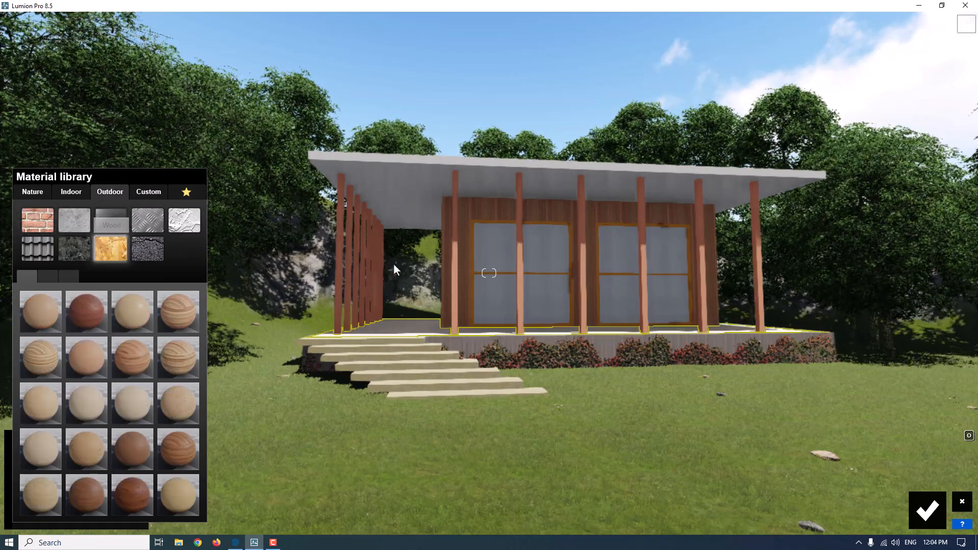
right_click_drag(393, 263, 356, 325)
key("w")
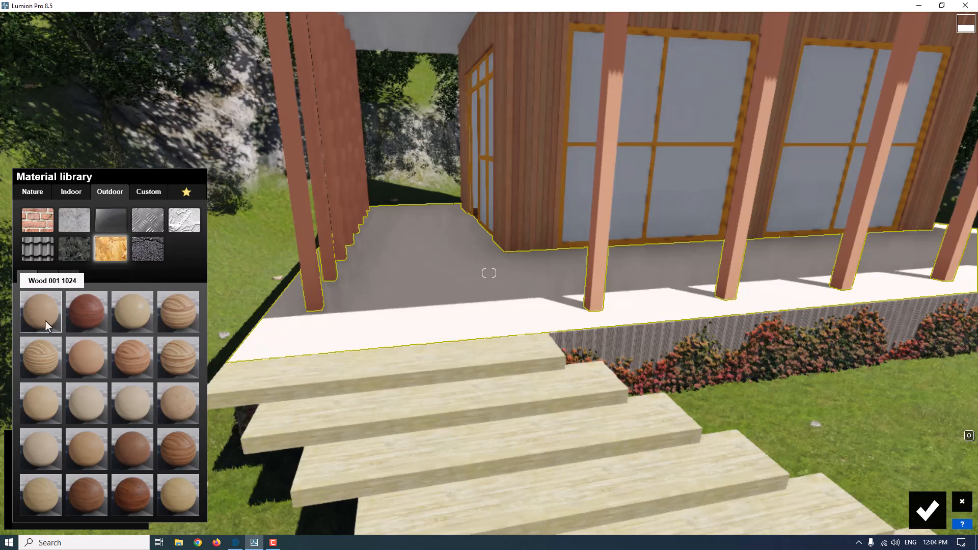
left_click(165, 364)
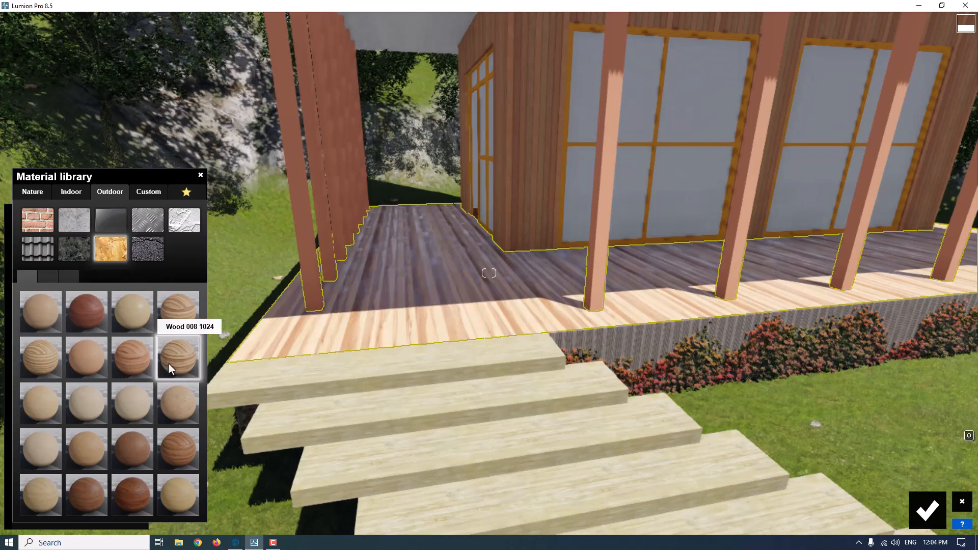
left_click(49, 279)
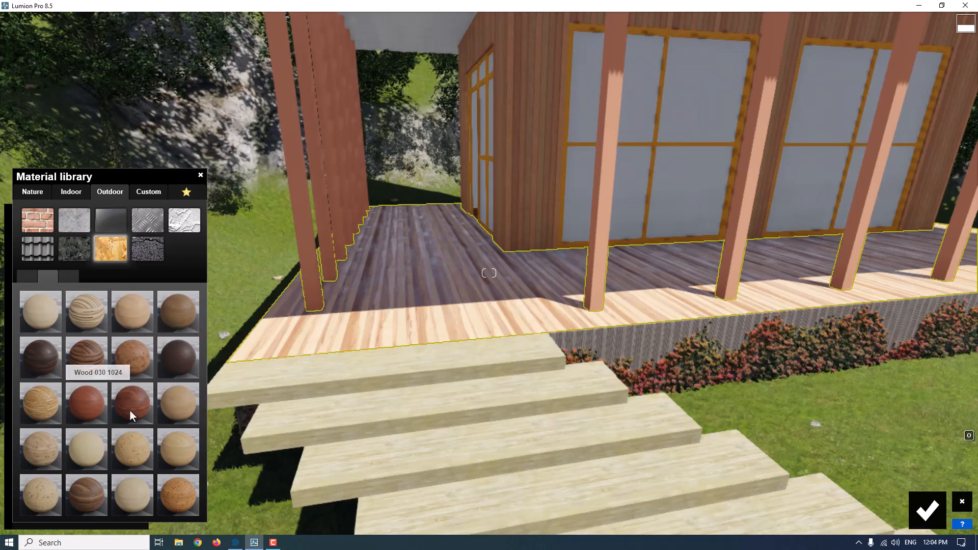
left_click(50, 410)
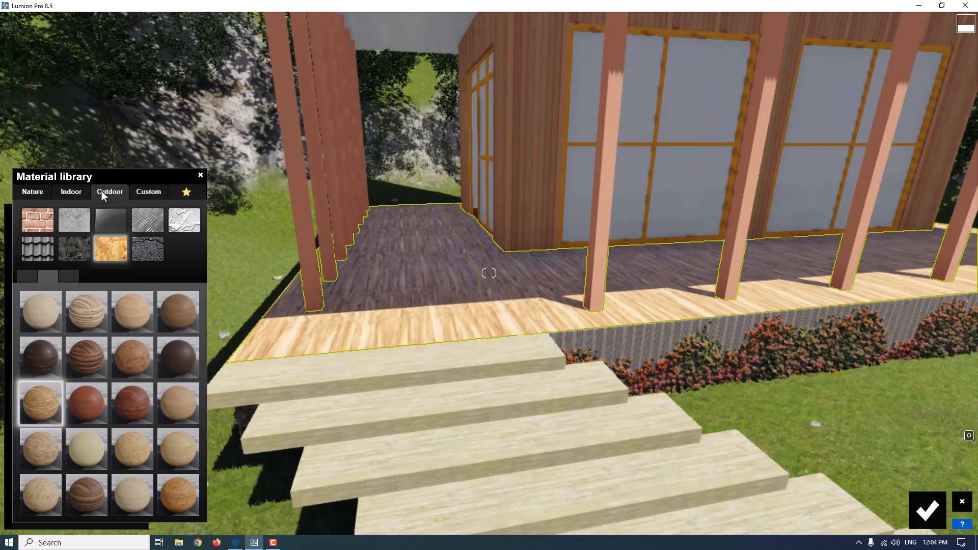
Step: Try indoor wood floor materials on the veranda floor: Wood Floor 002 1024, a reddish-brown parquet and Wood Floor 049 1024
left_click(75, 190)
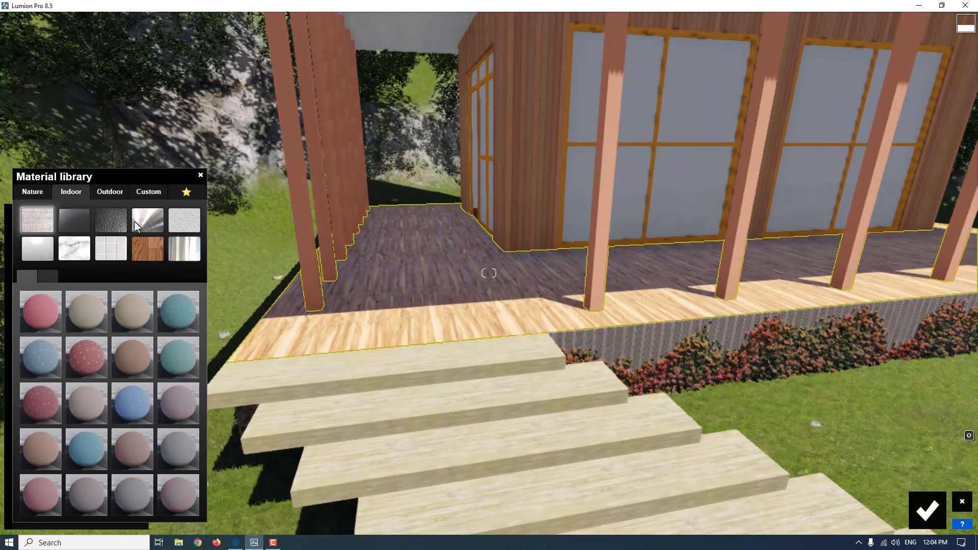
left_click(143, 251)
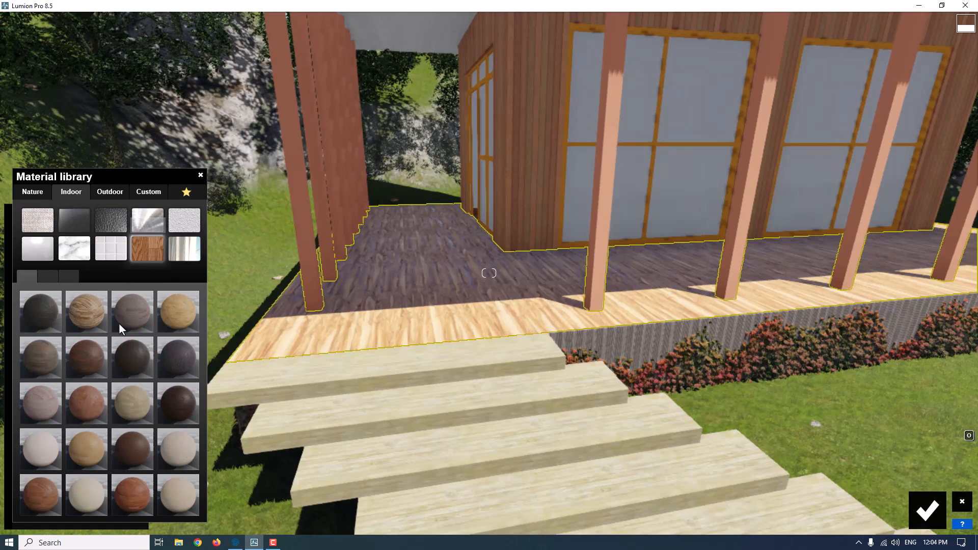
left_click(71, 314)
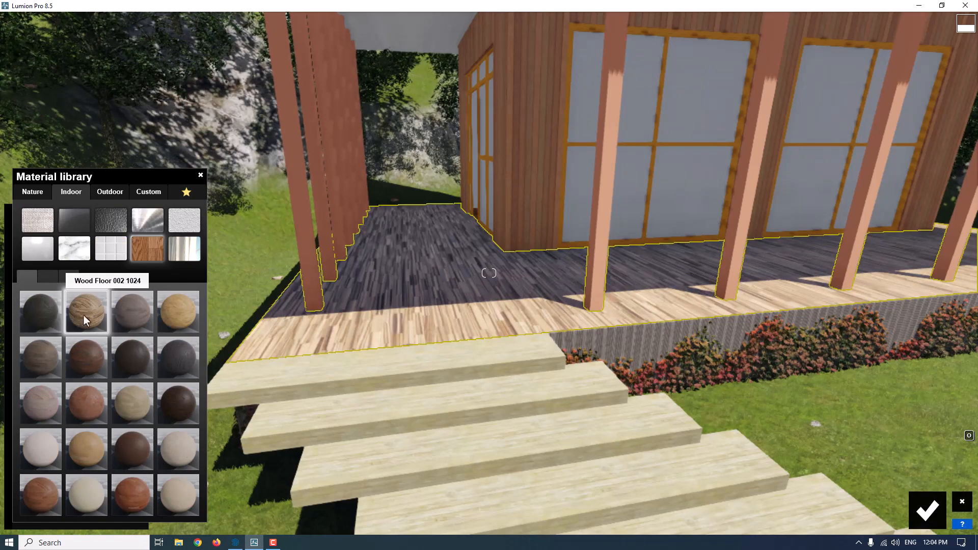
left_click(54, 275)
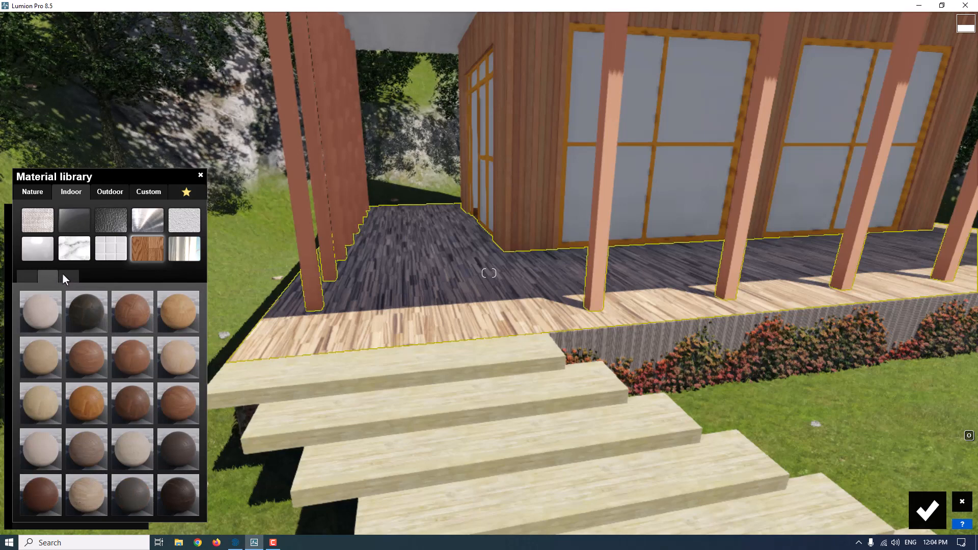
left_click(146, 319)
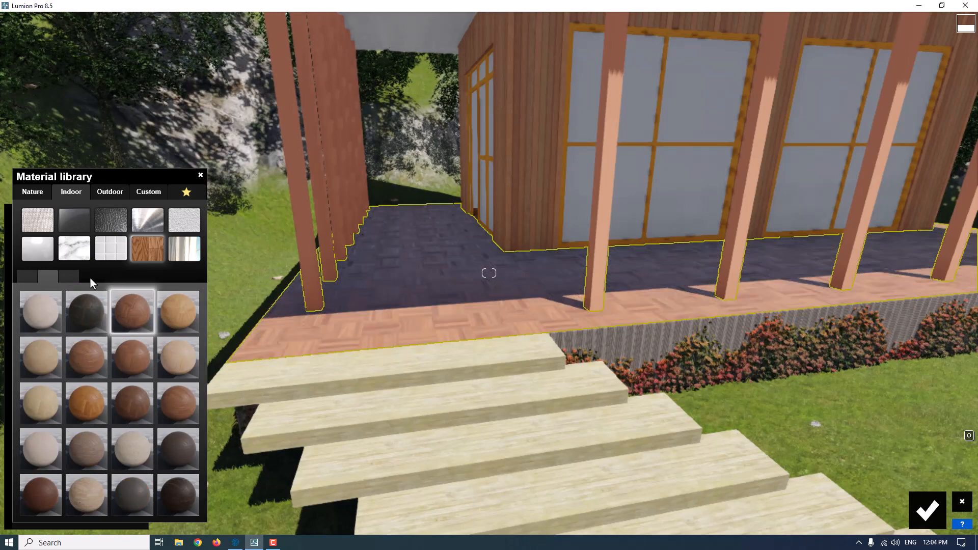
left_click(72, 278)
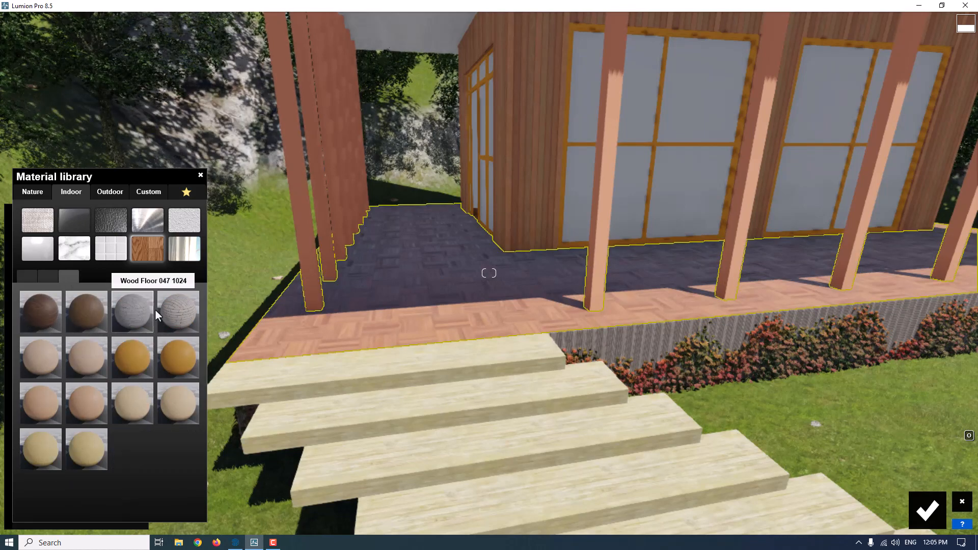
left_click(185, 316)
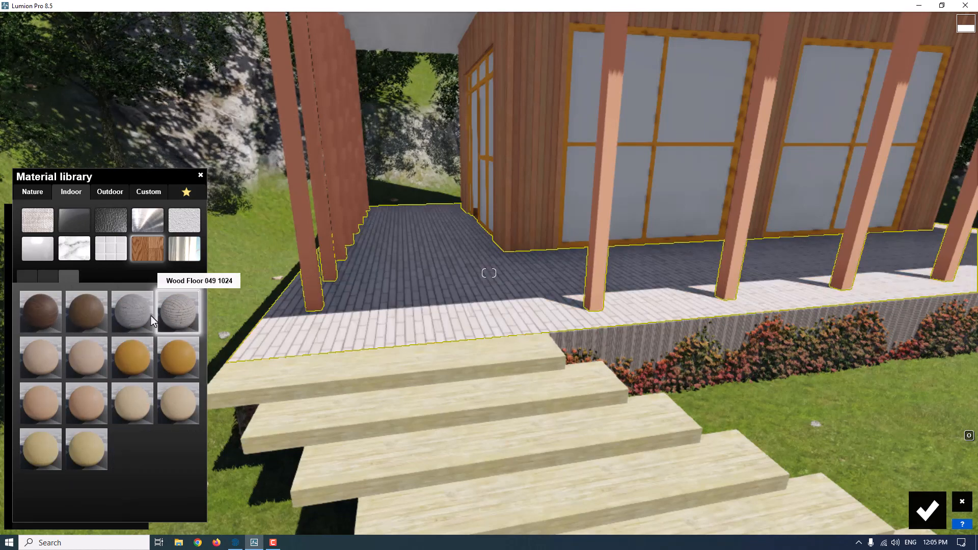
Step: Apply the indoor material Wood Floor 032b 1024 to the veranda floor and open its settings
left_click(45, 277)
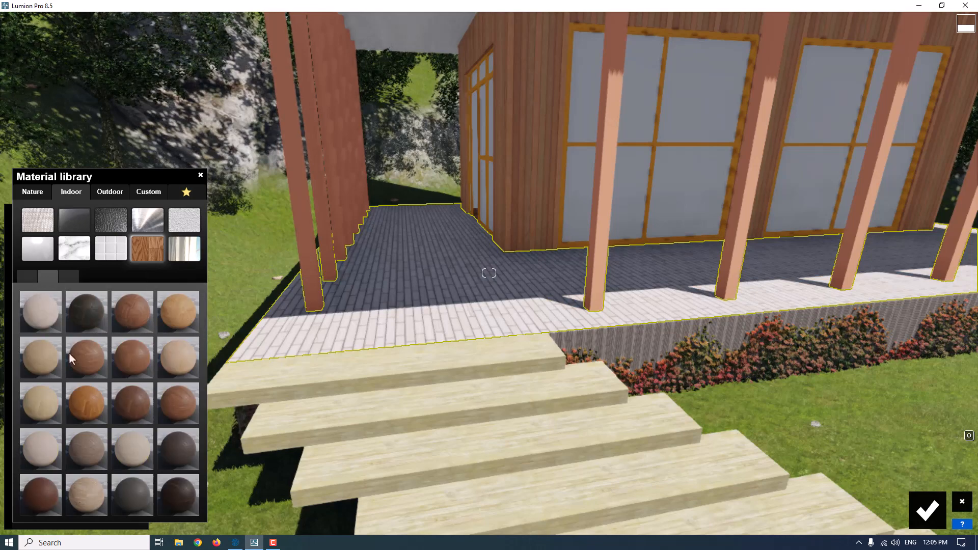
left_click(80, 401)
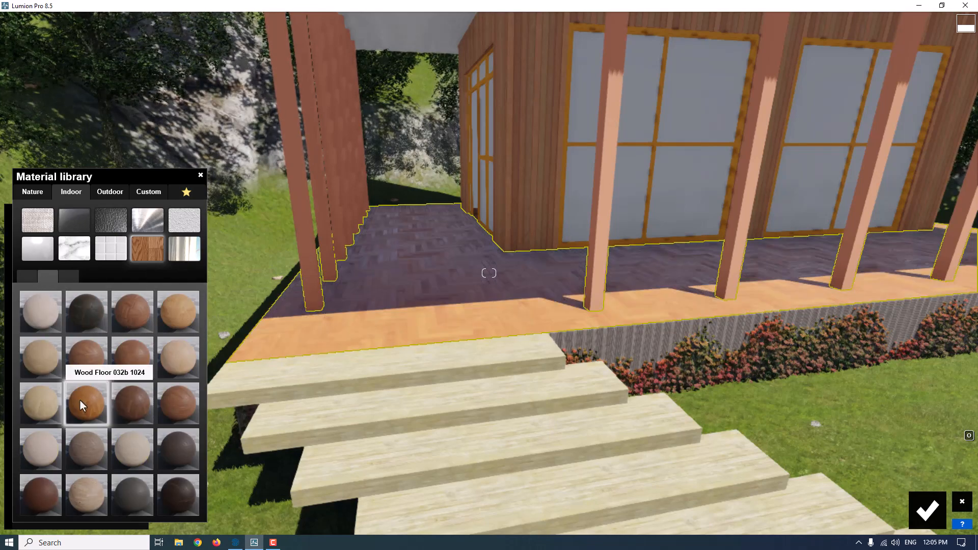
left_click_drag(71, 378, 42, 425)
Step: Shift the veranda floor's wood texture slightly along X and about halfway along the Z offset range
left_click(19, 442)
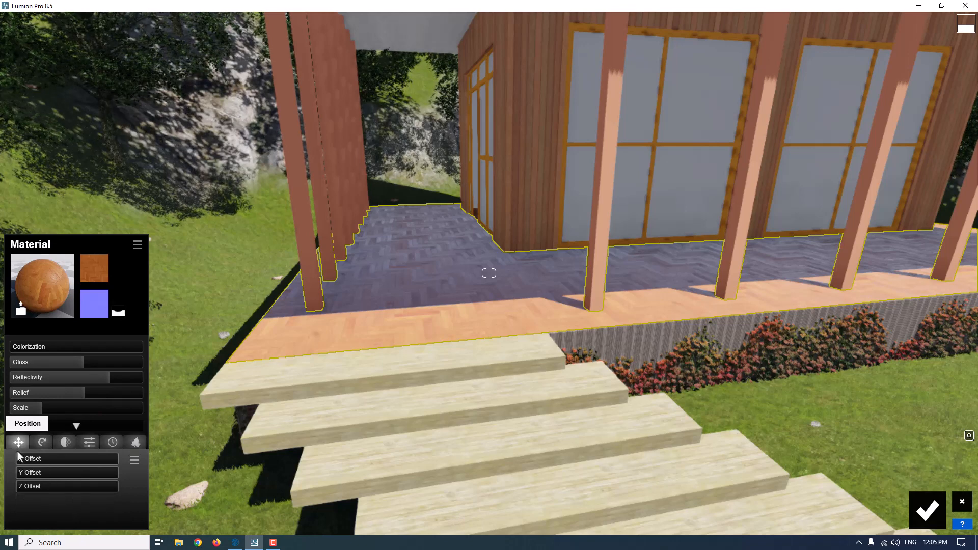
left_click_drag(20, 457, 8, 473)
left_click_drag(29, 484, 65, 484)
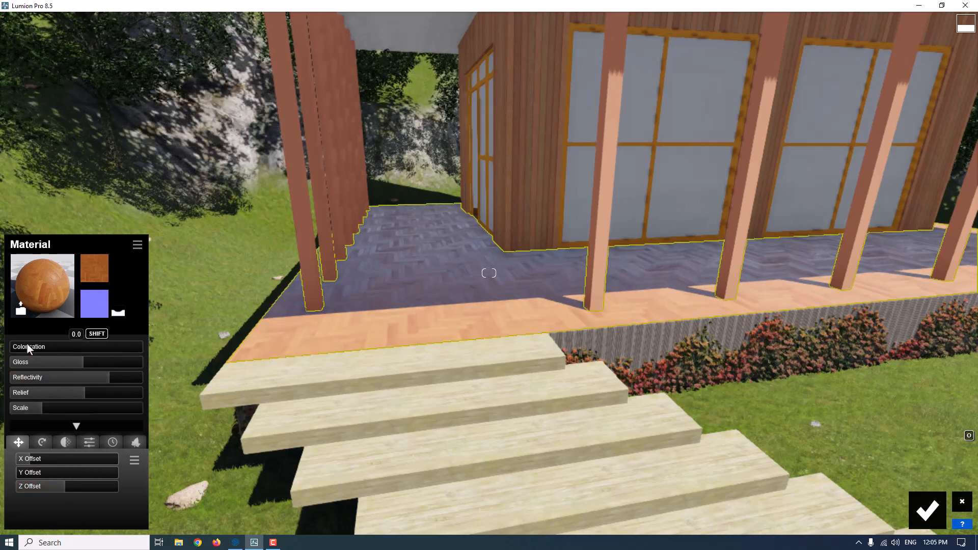
Step: Add slight colorization to the veranda floor's wood material and darken its tint a little
mouse_move(26, 344)
left_mouse_down()
mouse_move(43, 343)
mouse_move(20, 346)
left_mouse_up()
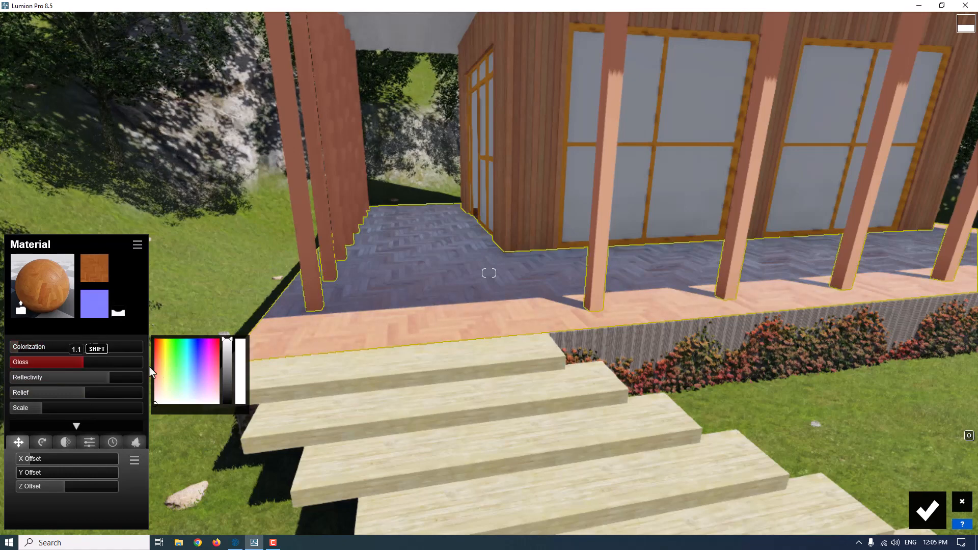
left_click(227, 346)
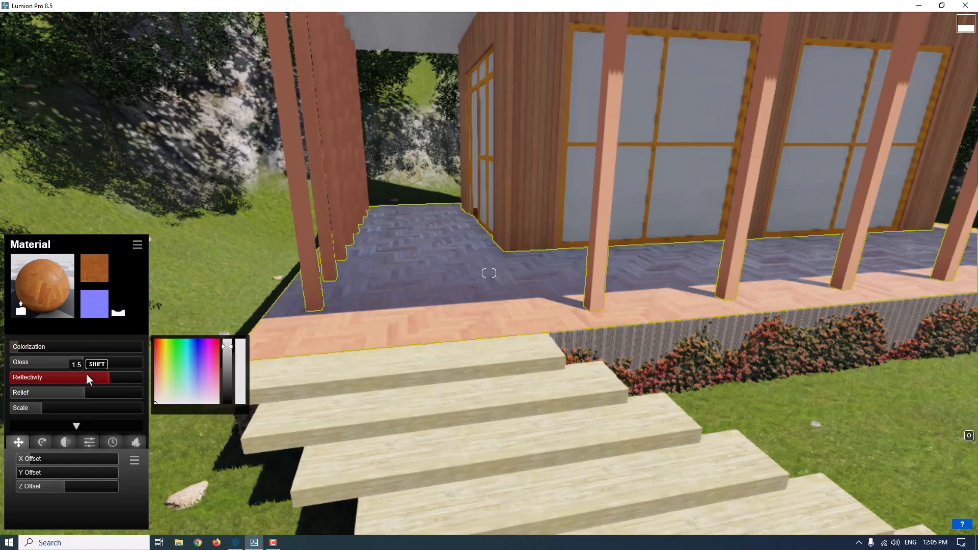
Step: Turn the veranda floor's wood texture slightly in heading and pitch and look through its transparency and general settings
left_click(46, 443)
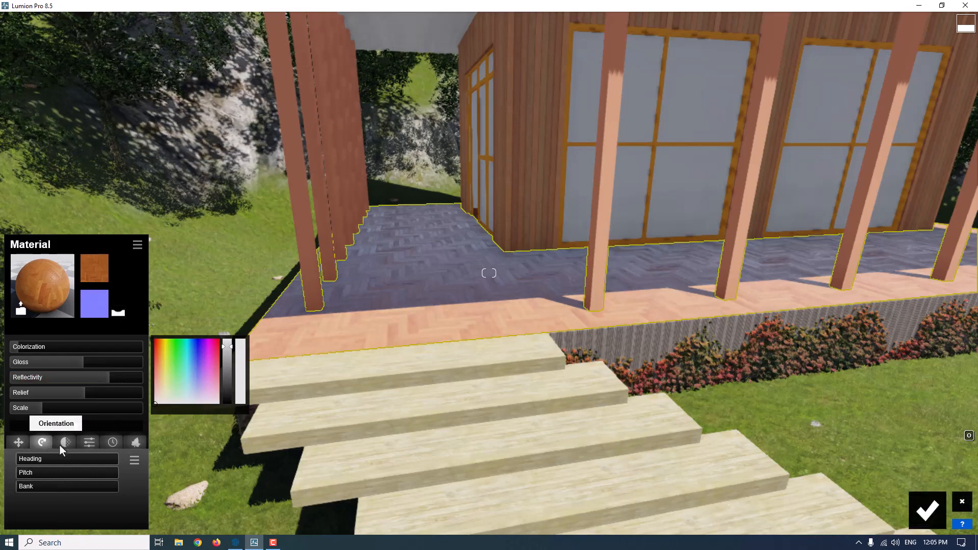
left_click(25, 472)
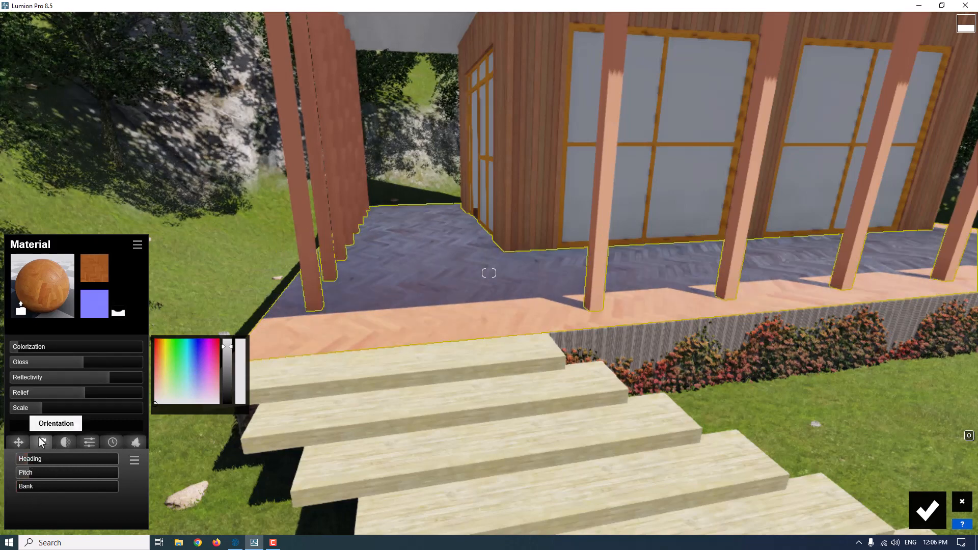
left_click(62, 441)
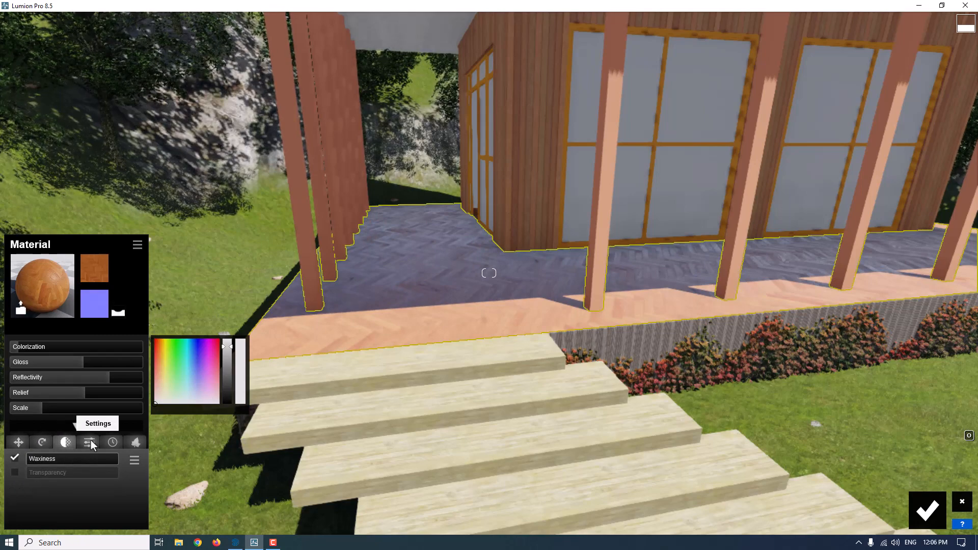
left_click(90, 441)
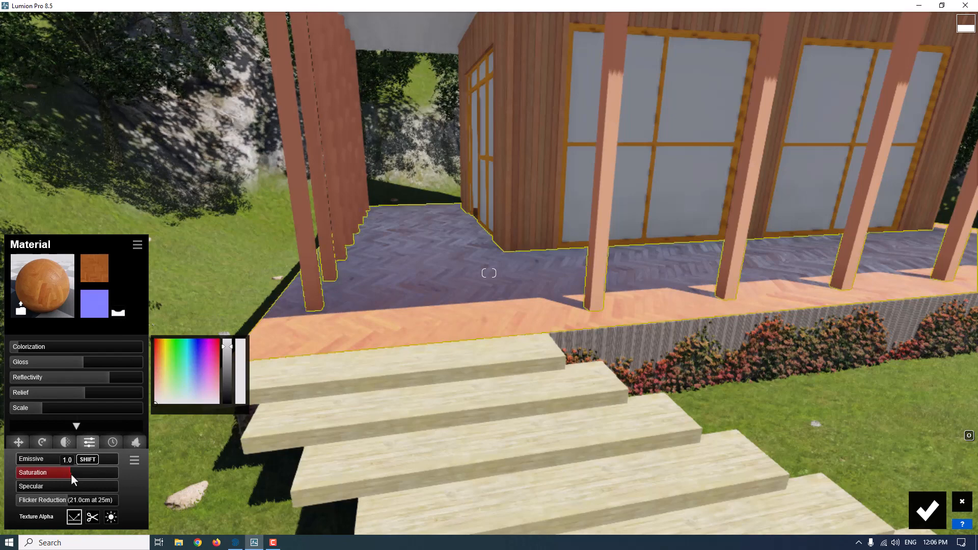
Step: Give the veranda floor light wood-type weathering with the edges at 0.1 and save the material
left_click(119, 440)
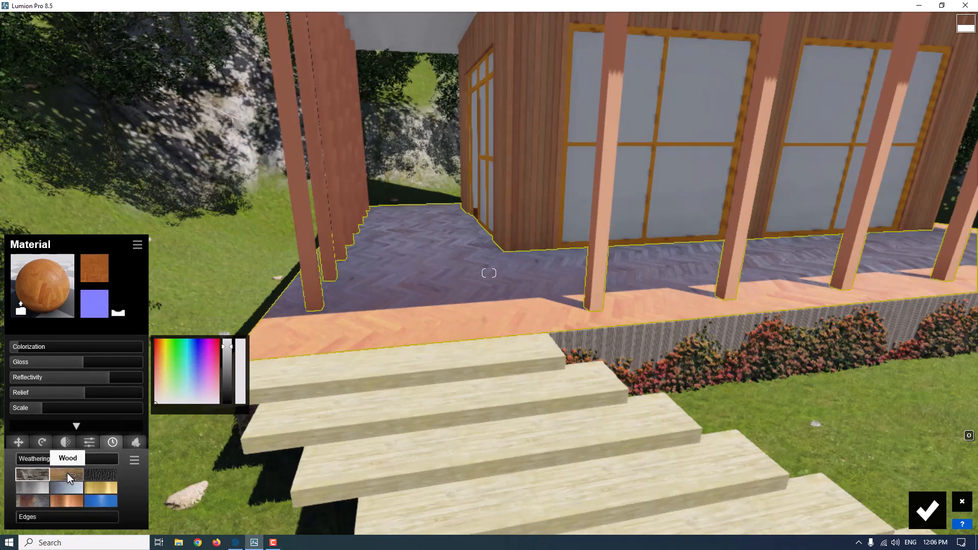
left_click_drag(20, 459, 47, 458)
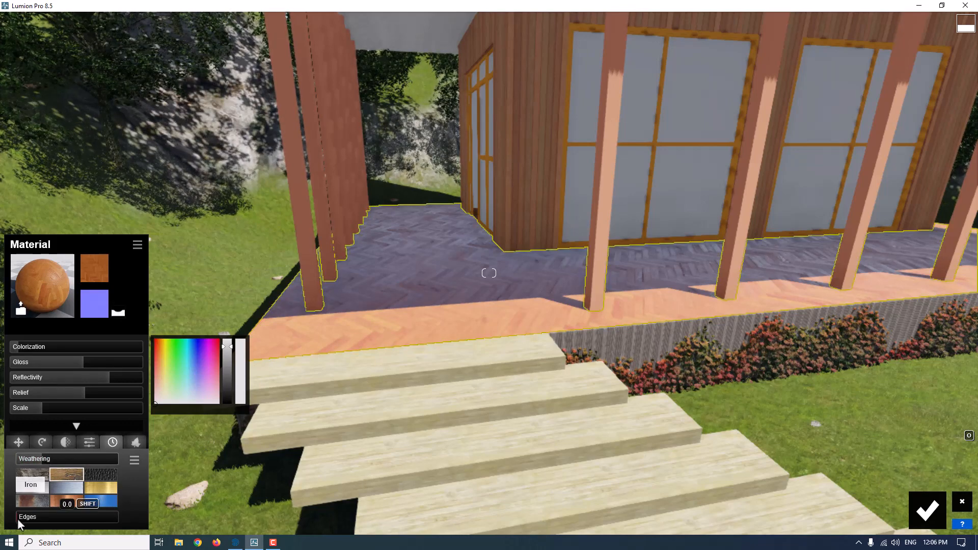
left_click_drag(18, 519, 30, 518)
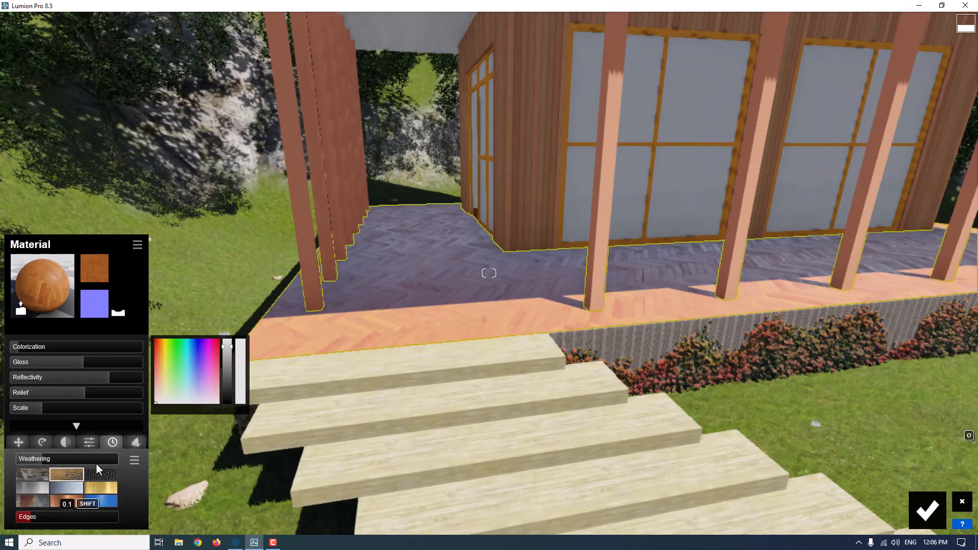
left_click(136, 442)
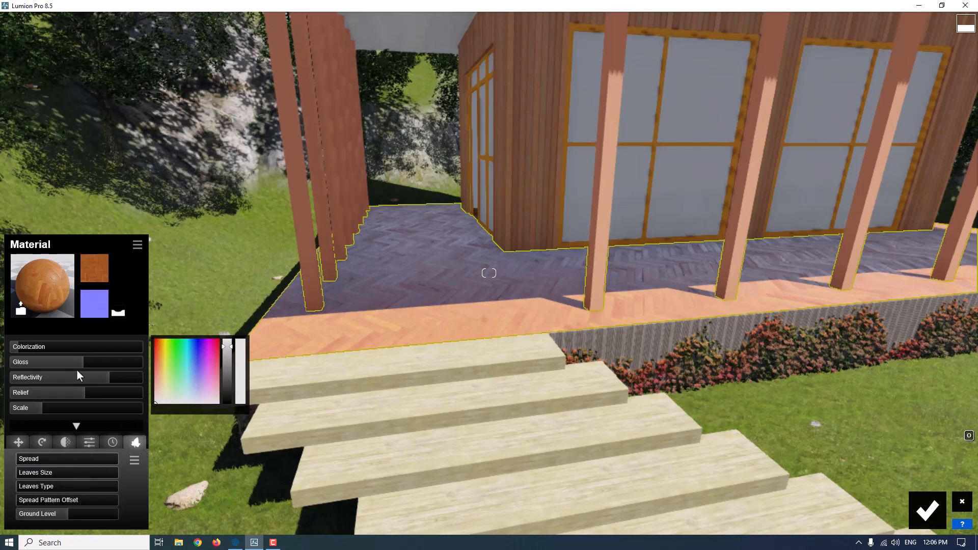
left_click(926, 509)
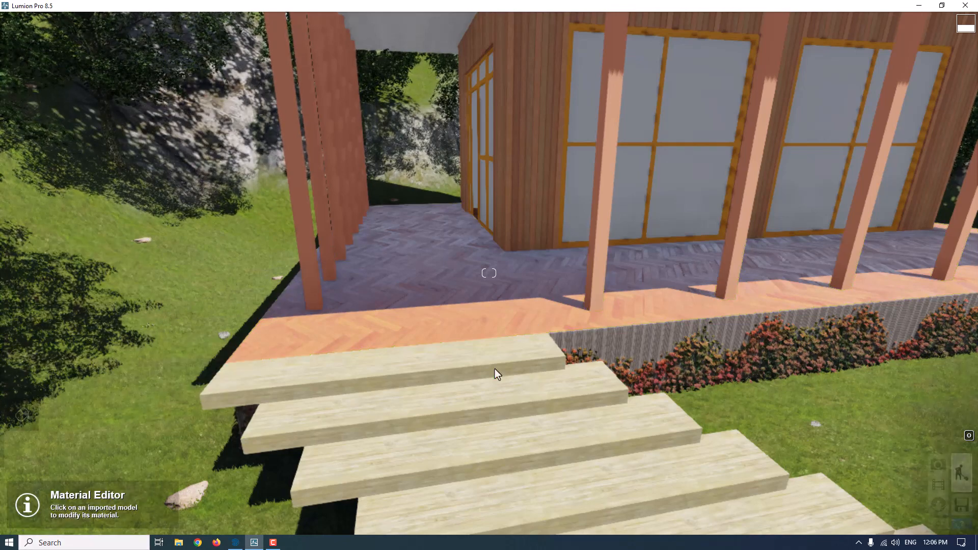
Step: Try two other Nature bark materials on the veranda columns, apply Bark 011 instead and open its settings
left_click(597, 221)
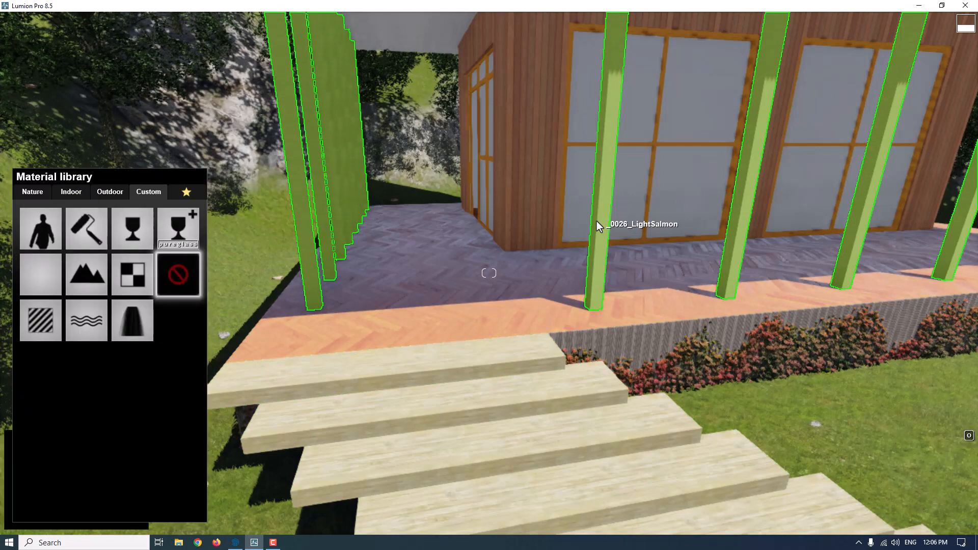
left_click(75, 191)
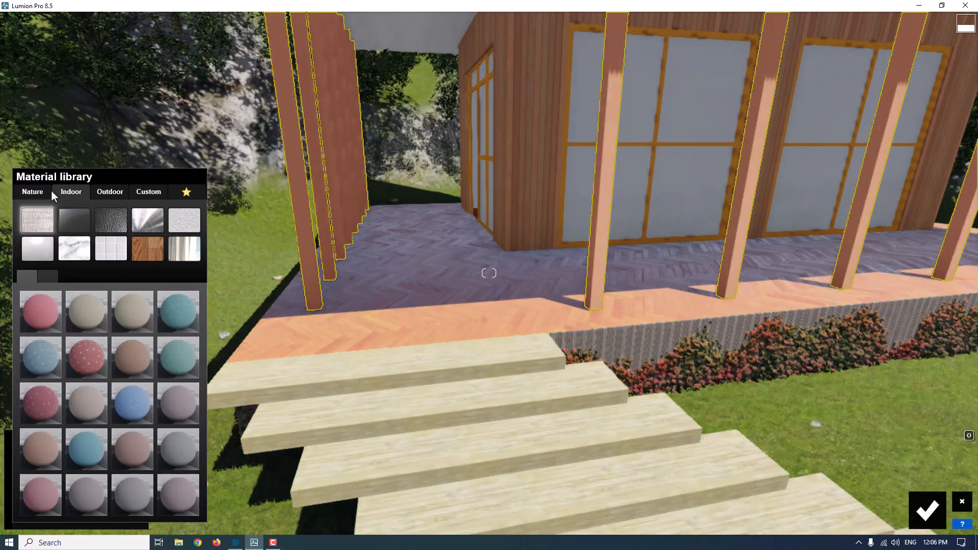
left_click(31, 191)
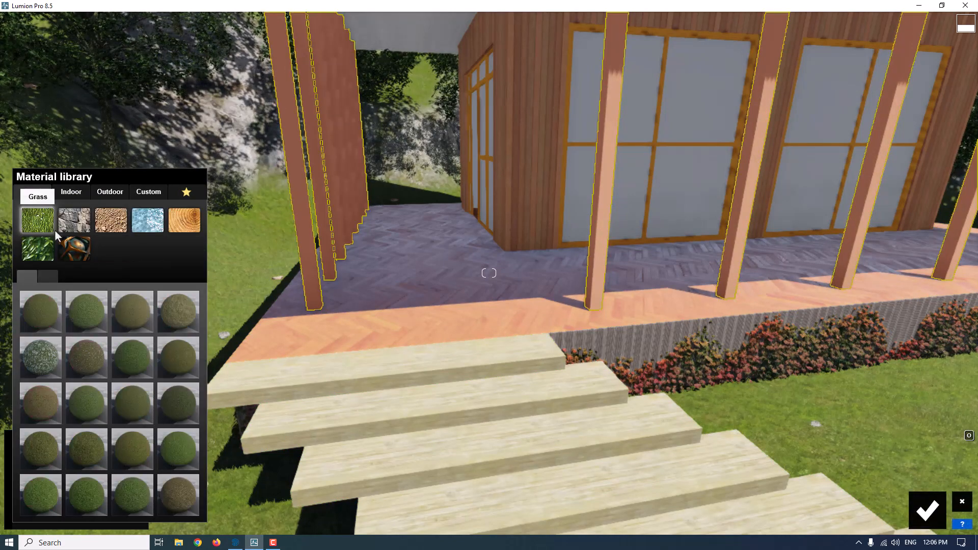
left_click(184, 220)
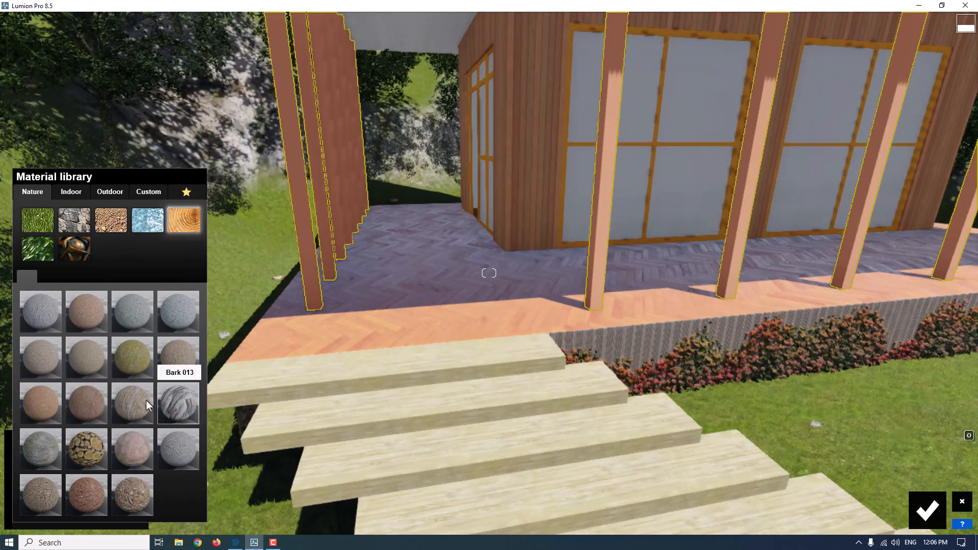
left_click(133, 401)
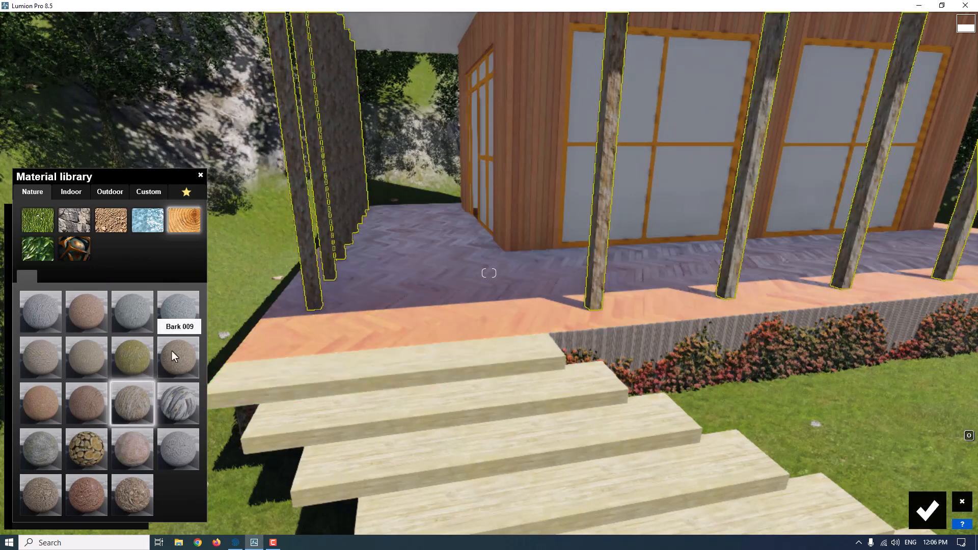
left_click(82, 318)
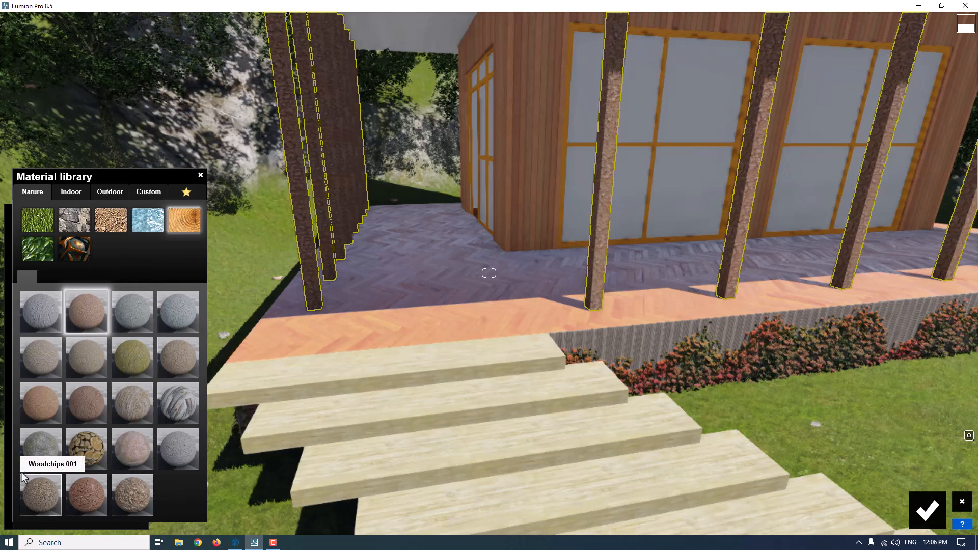
left_click(84, 405)
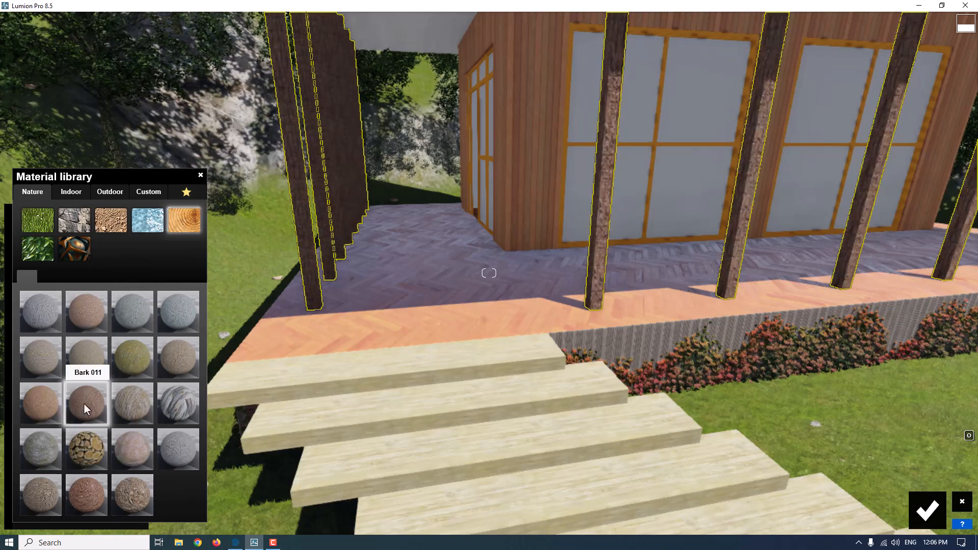
left_click(84, 404)
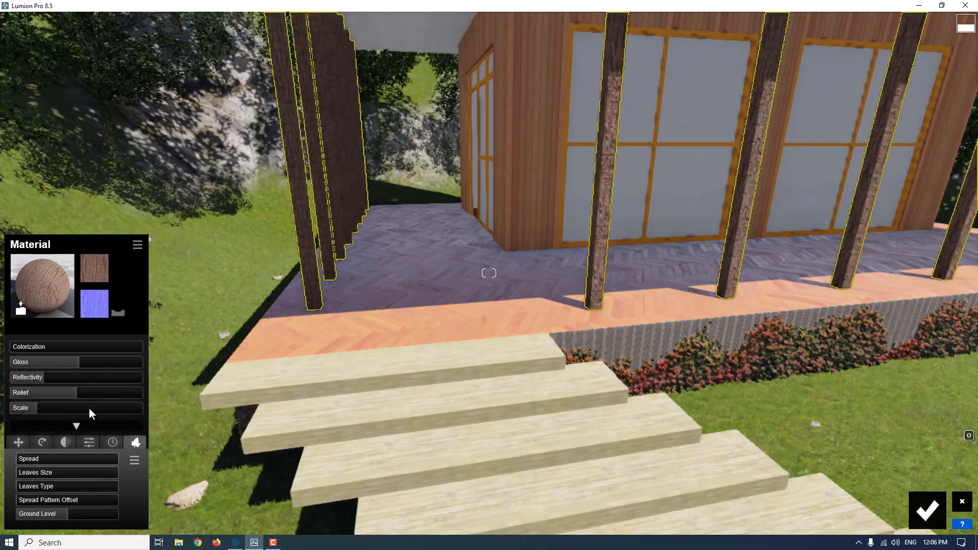
Step: Lower the column bark's gloss and reflectivity, reduce its relief to zero and shrink the texture scale slightly
mouse_move(29, 392)
left_mouse_down()
mouse_move(13, 392)
mouse_move(37, 382)
left_mouse_up()
mouse_move(41, 377)
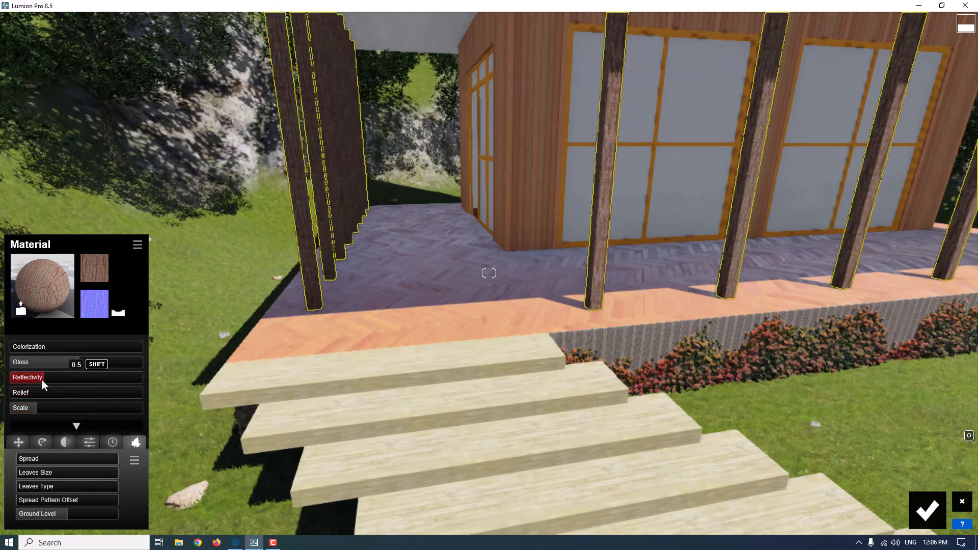
left_click_drag(34, 380, 17, 343)
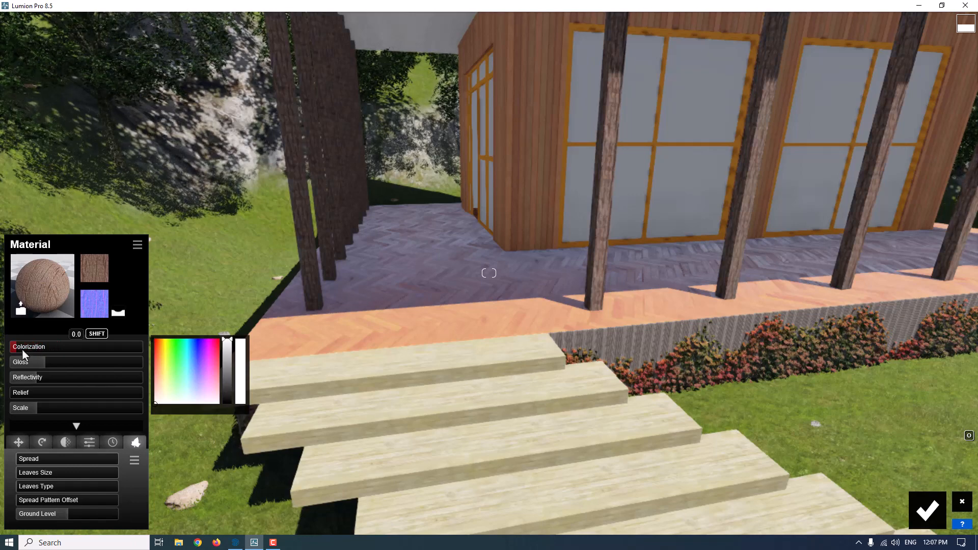
left_click_drag(33, 408, 32, 408)
Step: Shift the bark texture on the columns slightly along X and look through its orientation and transparency settings
left_click(19, 443)
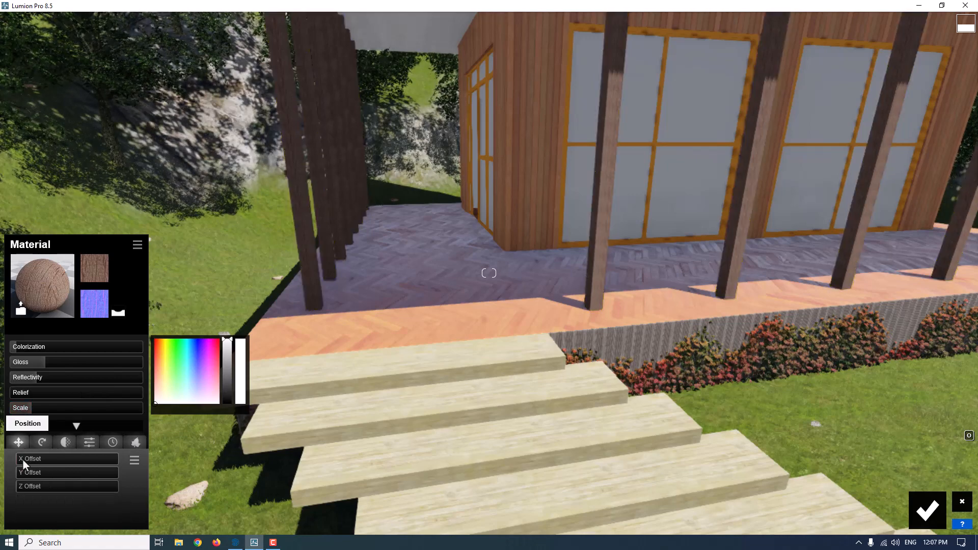
mouse_move(22, 459)
left_mouse_down()
mouse_move(69, 454)
mouse_move(41, 454)
mouse_move(26, 470)
mouse_move(39, 469)
left_mouse_up()
left_click(35, 443)
left_click(62, 446)
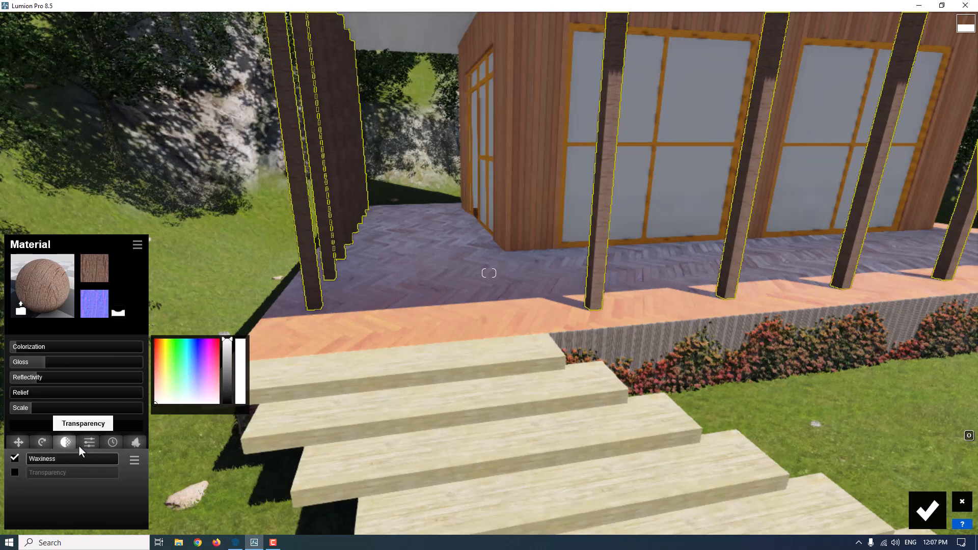
Step: Apply wood-type weathering to the columns at about three quarters strength and set the edges to about one third
left_click(108, 443)
left_click(62, 476)
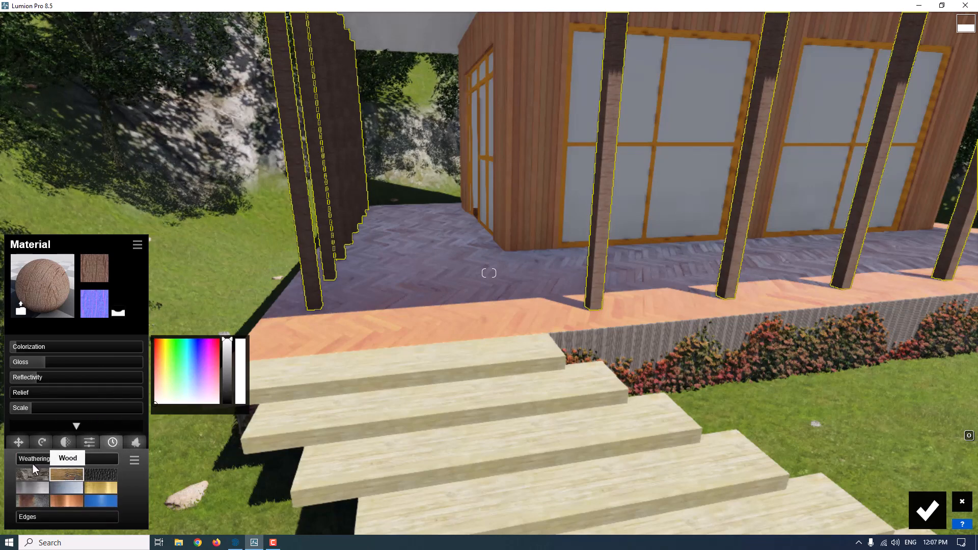
left_click_drag(29, 463, 90, 460)
left_click_drag(30, 516, 52, 510)
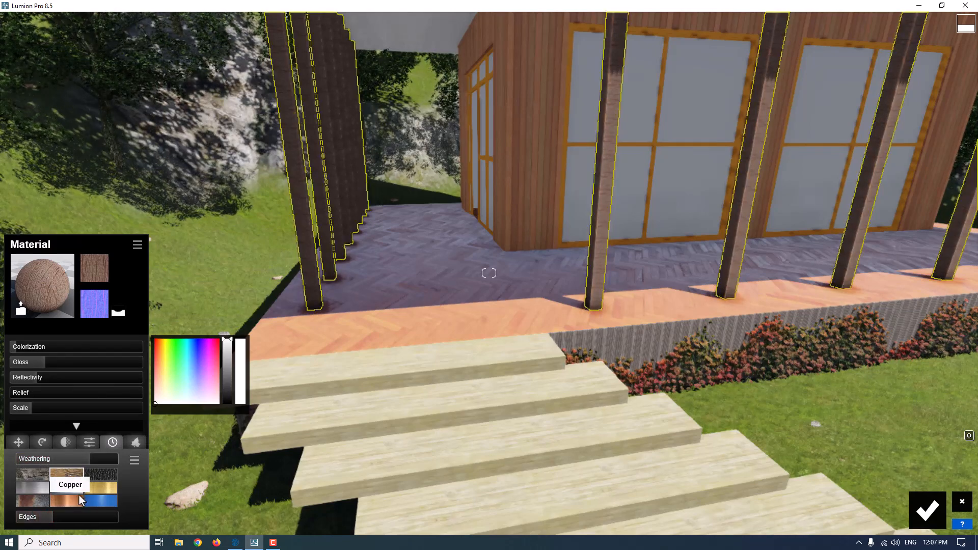
Step: Grow red leaves around the column bases using a small spread and the highest leaves type, and save the material
left_click(133, 448)
right_click_drag(429, 338, 438, 301)
key("s")
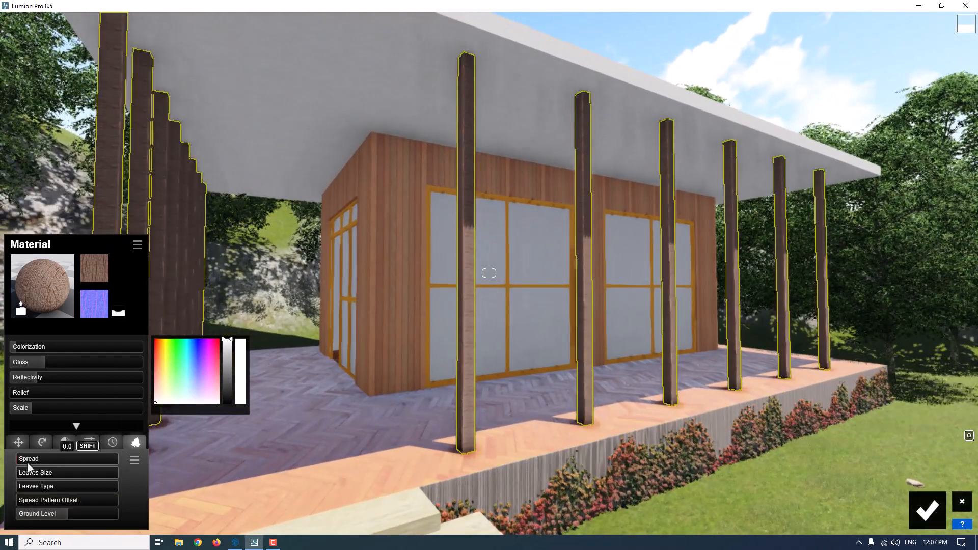
left_click_drag(23, 462, 23, 461)
left_click_drag(58, 511, 102, 511)
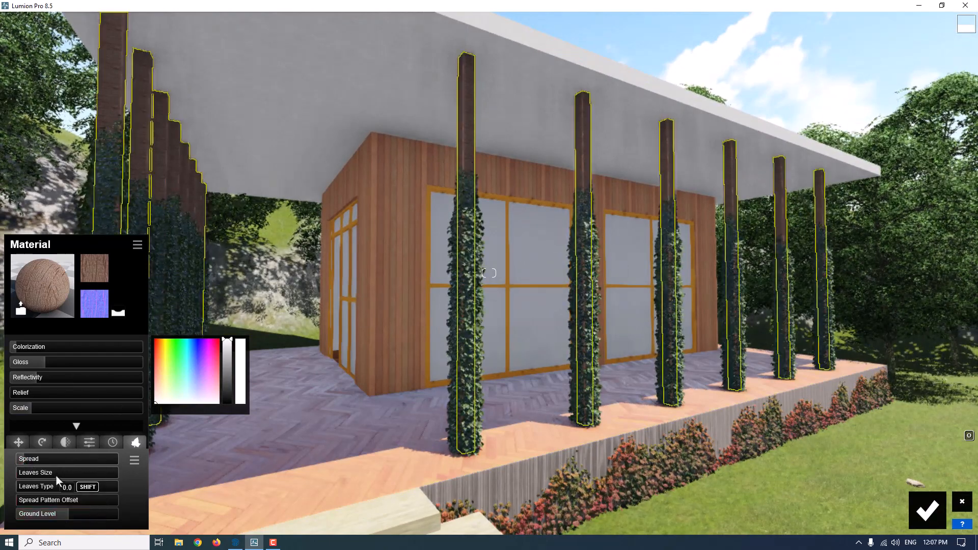
left_click_drag(26, 460, 123, 488)
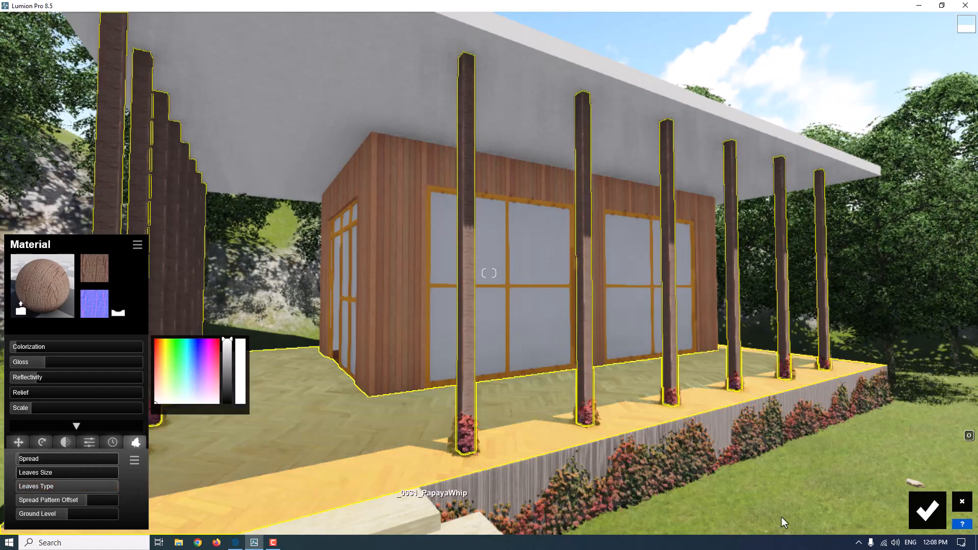
left_click(932, 511)
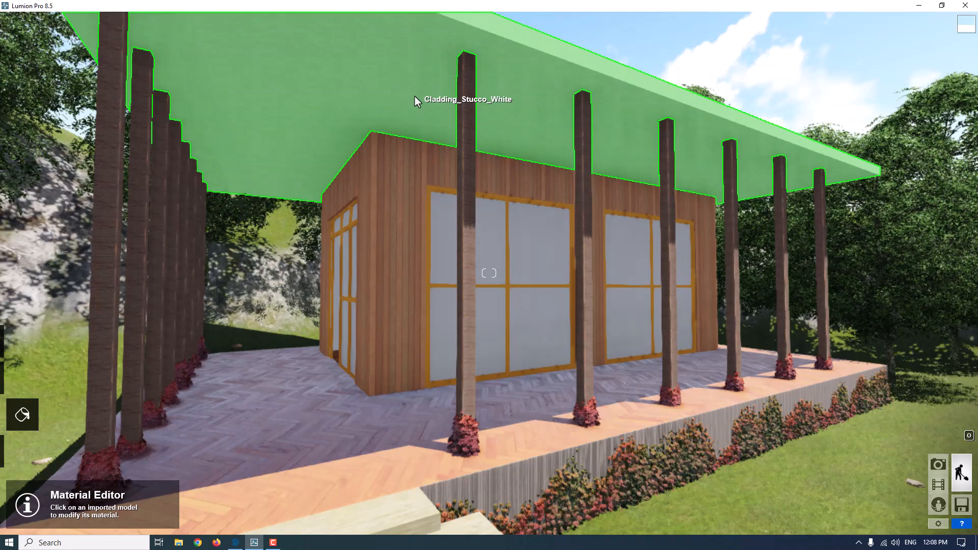
Step: Assign the custom Standard material to the white stucco roof, lower its gloss slightly, adjust reflectivity and set relief to 0.7
left_click(415, 96)
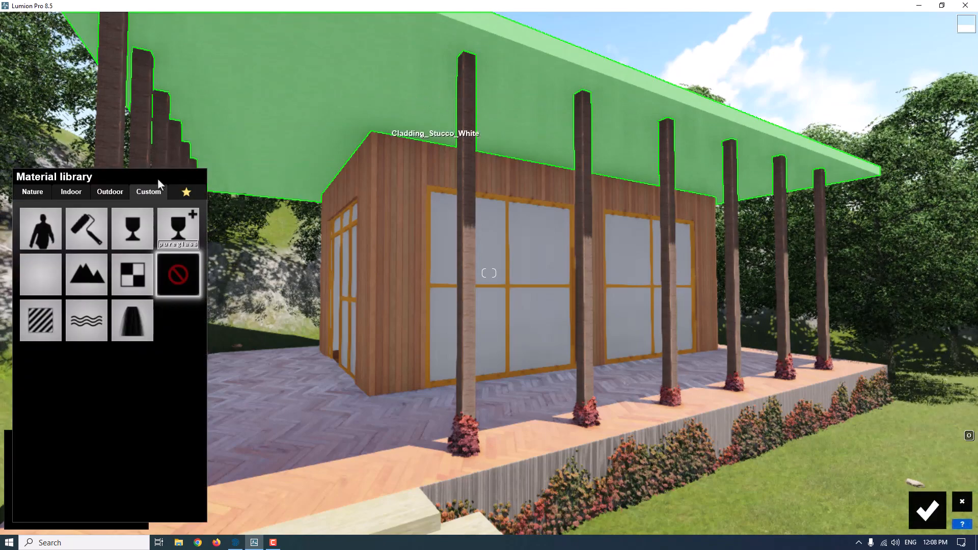
left_click(32, 316)
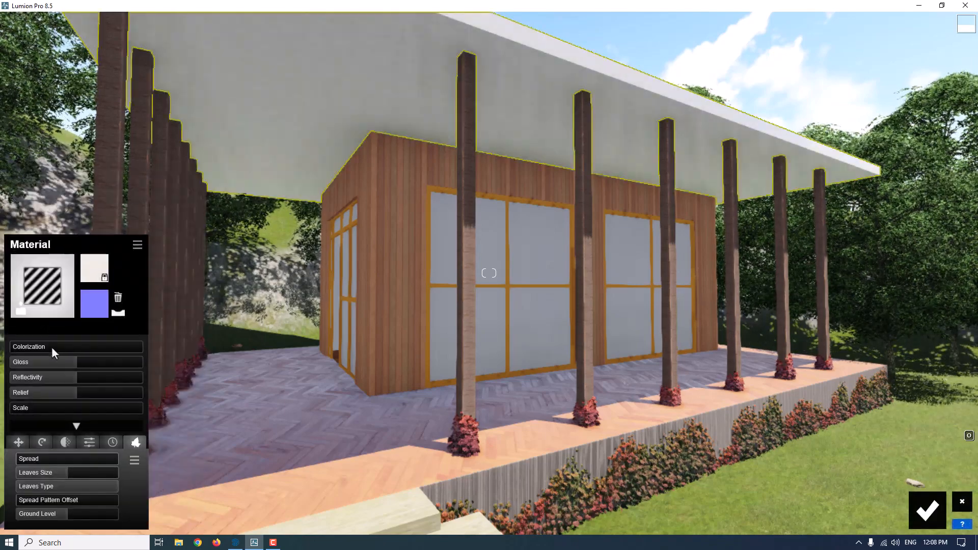
left_click_drag(69, 363, 64, 362)
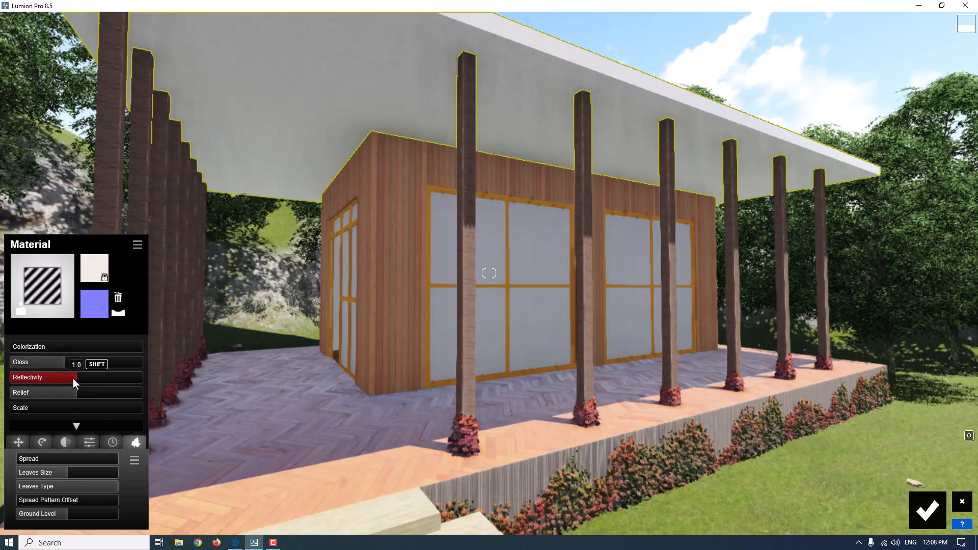
left_click_drag(72, 376, 58, 394)
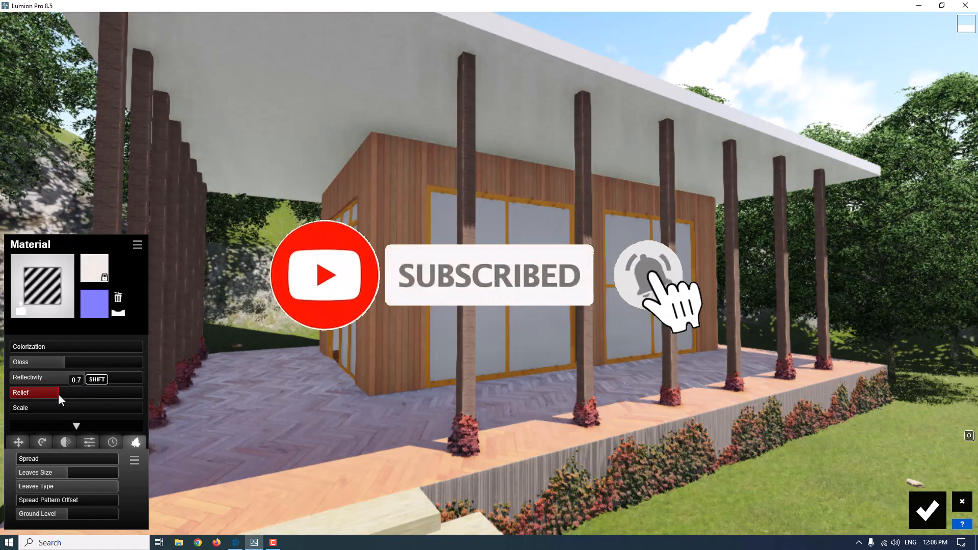
Step: Try stone weathering on the roof, soften its edges slightly and save the material
left_click(42, 442)
left_click(93, 442)
left_click(111, 442)
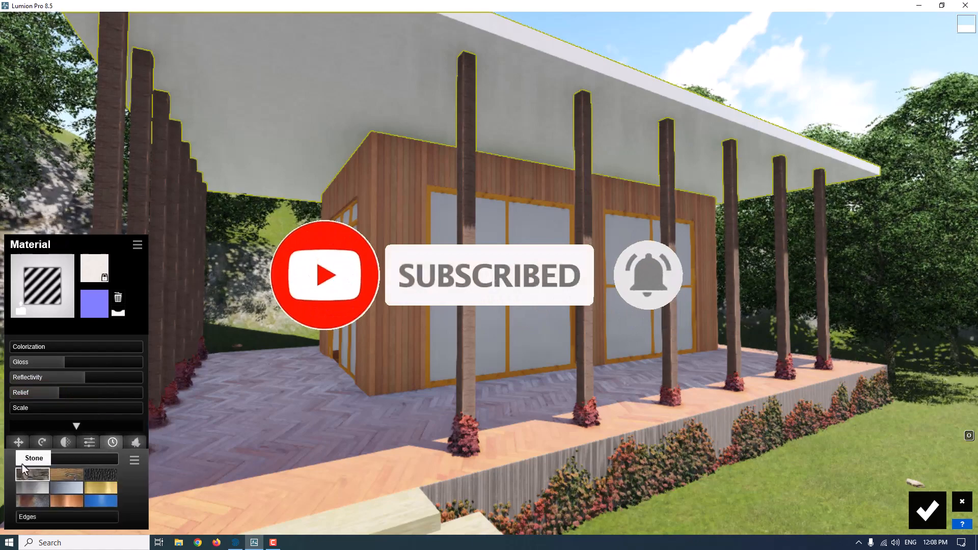
left_click_drag(26, 460, 39, 459)
left_click_drag(17, 516, 32, 517)
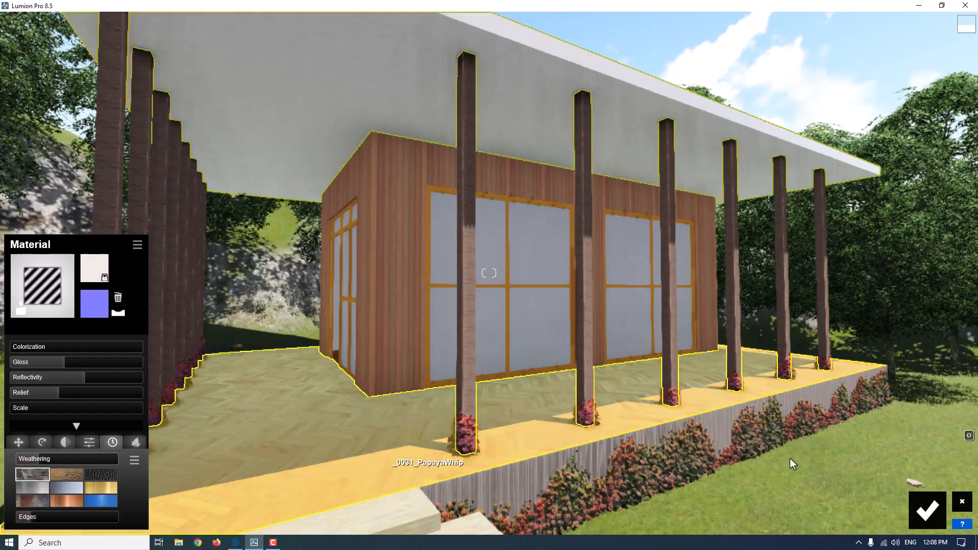
left_click(927, 509)
Step: Assign the custom Standard material to the wood siding walls, lower the gloss to about 0.4 and set relief to 1.4
left_click(408, 175)
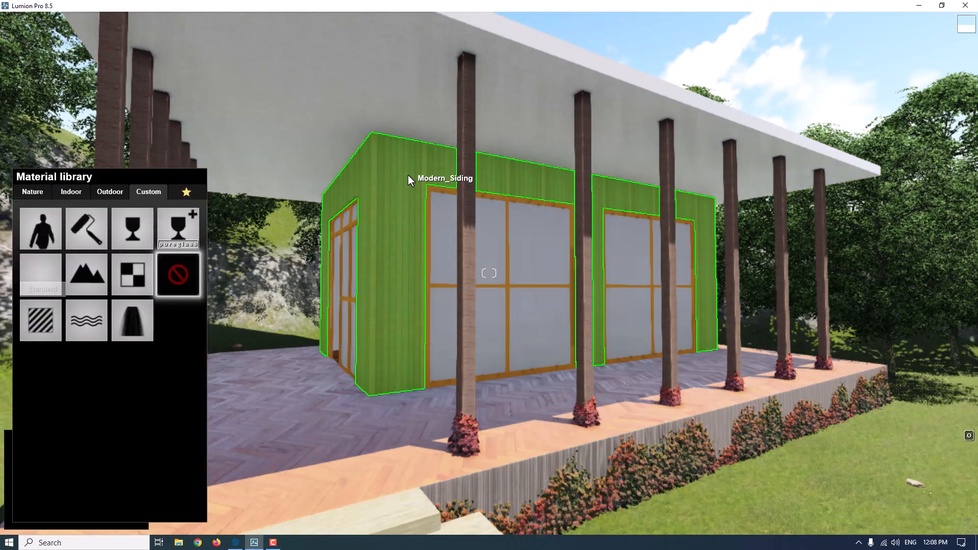
left_click(41, 310)
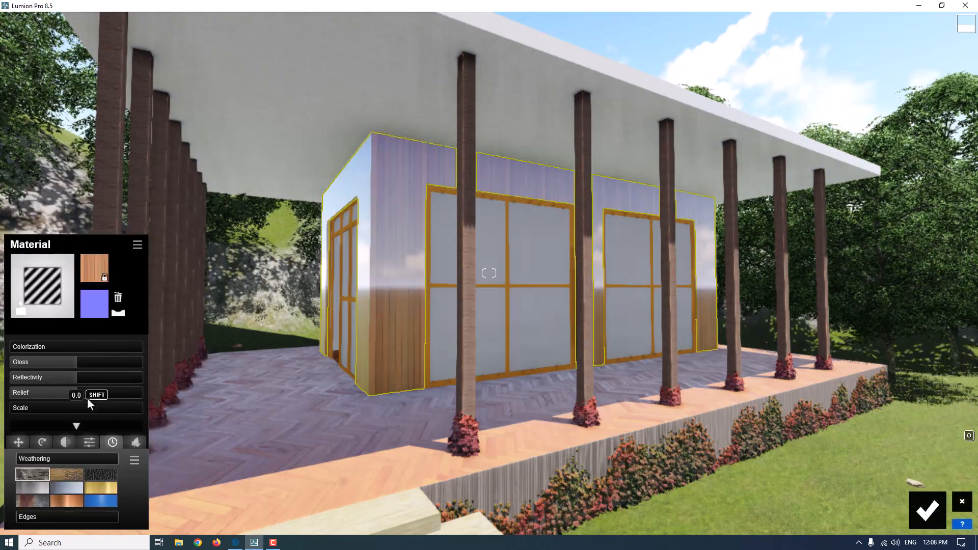
left_click_drag(64, 363, 104, 385)
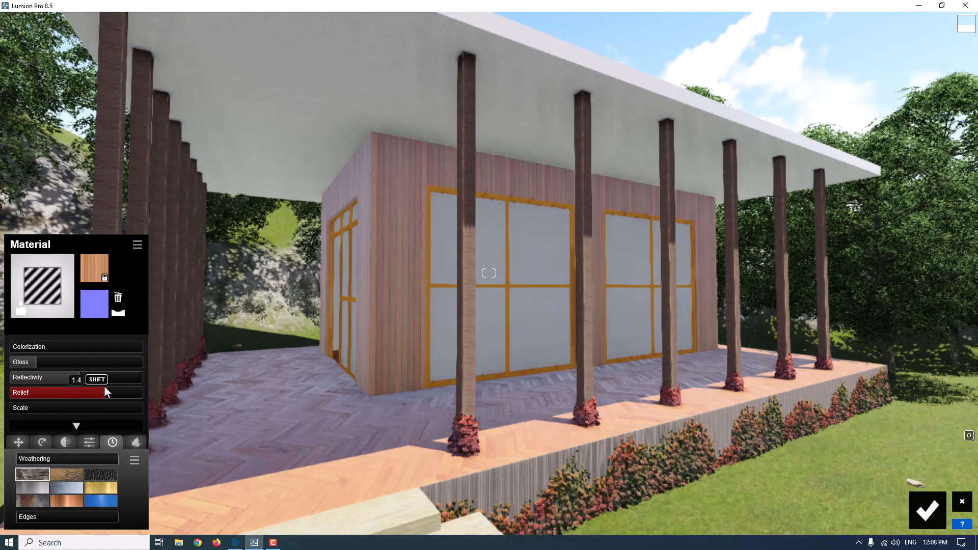
Step: Apply wood-type weathering to the siding walls at 0.1, set the edges to 0.2 and save the material
left_click(60, 475)
left_click_drag(20, 459, 26, 460)
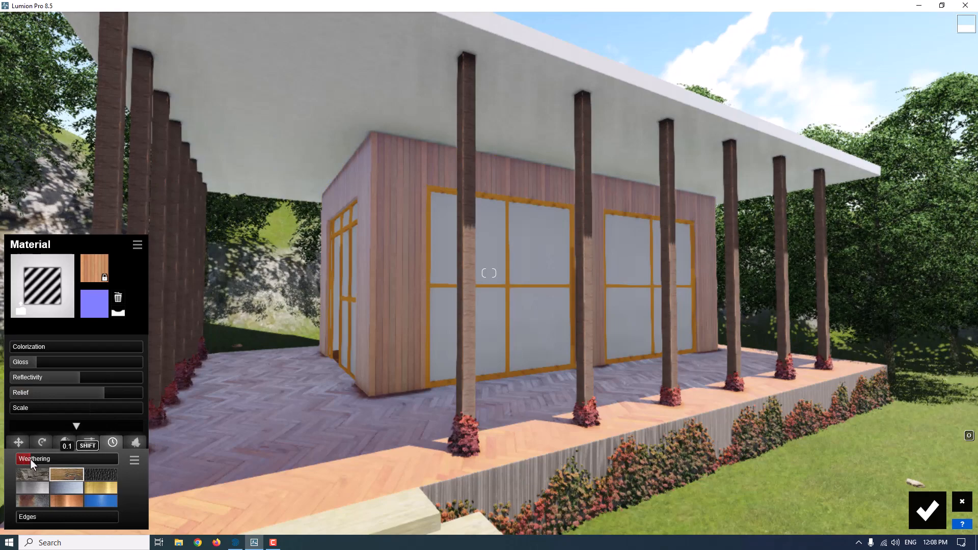
left_click(32, 517)
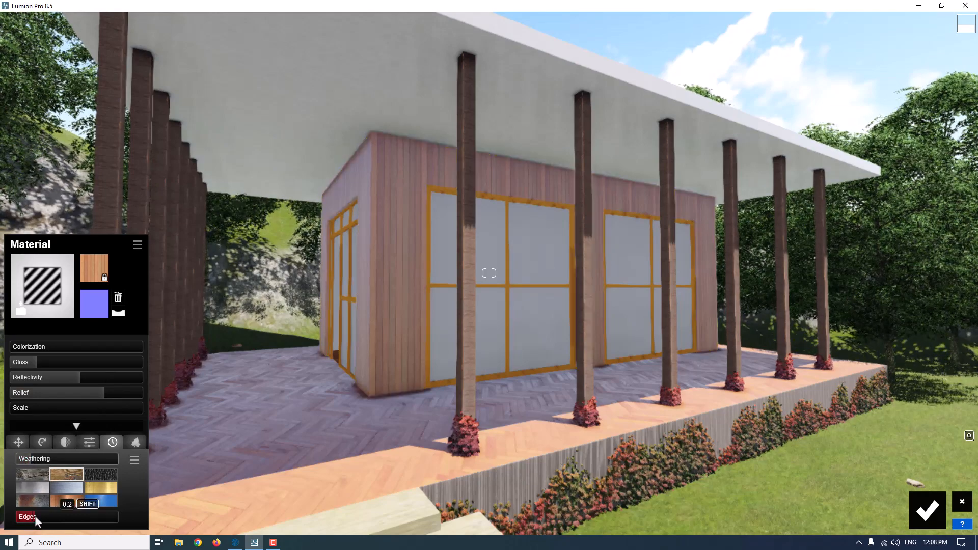
left_click(930, 507)
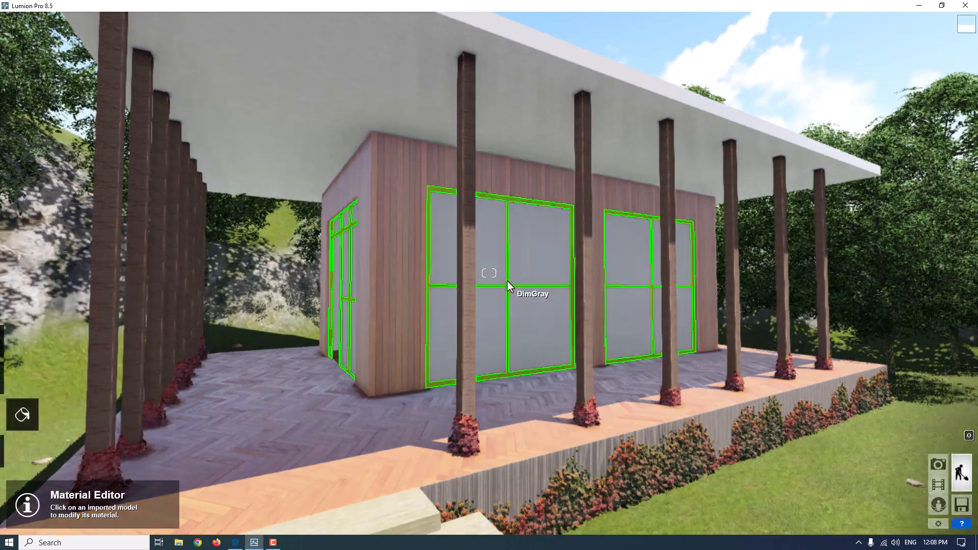
Step: Assign the custom Standard material to the window glass and enable transparency at about half strength
left_click(524, 257)
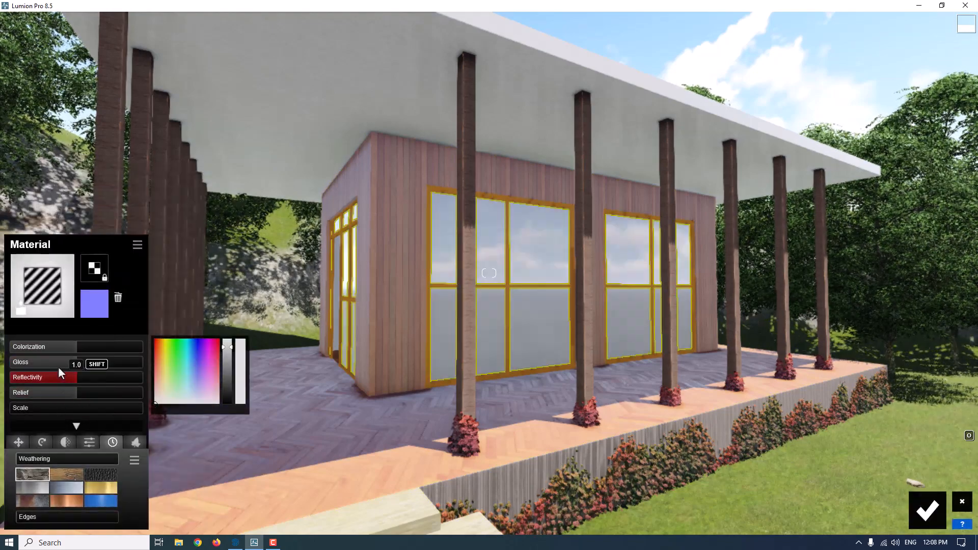
left_click(69, 441)
left_click(16, 471)
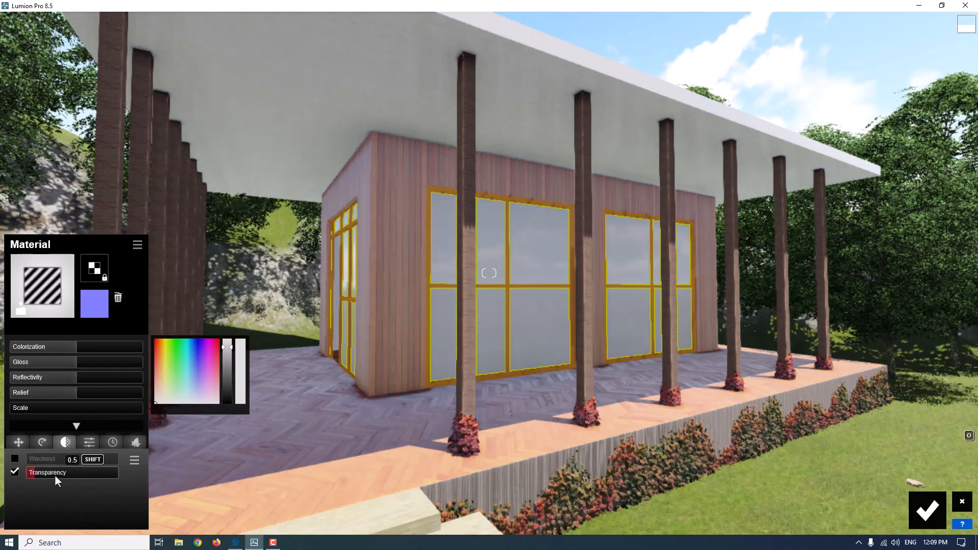
left_click_drag(54, 474, 77, 474)
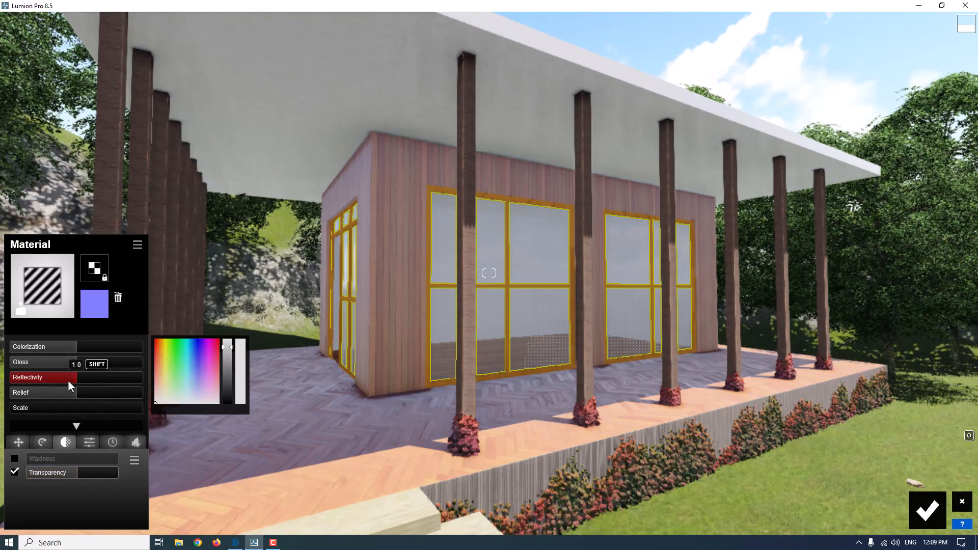
Step: Raise the glass's reflectivity to about 1.4, colorization to about 0.6 with a near-white tint, and gloss to 1.3
left_click_drag(68, 381, 101, 380)
left_click_drag(68, 346, 90, 346)
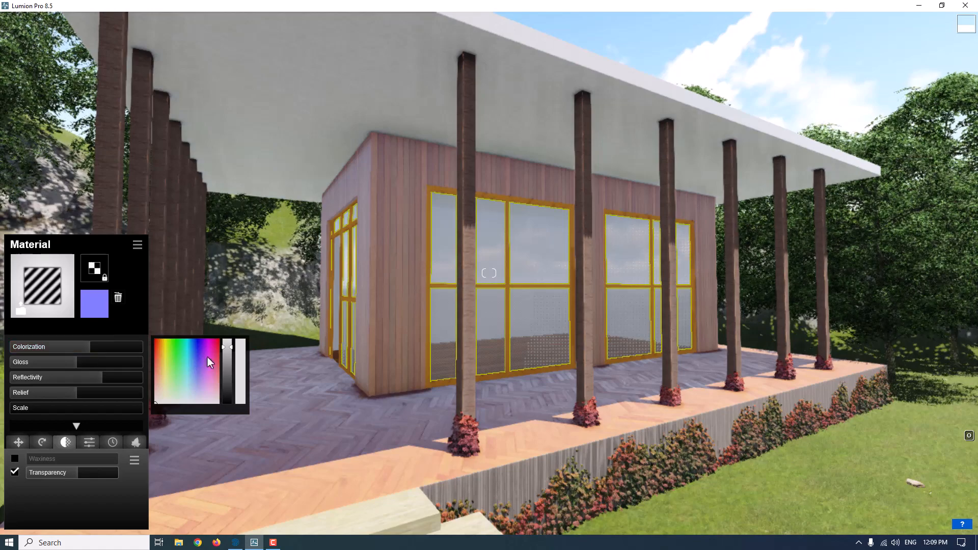
left_click_drag(228, 346, 227, 341)
left_click_drag(68, 366, 96, 362)
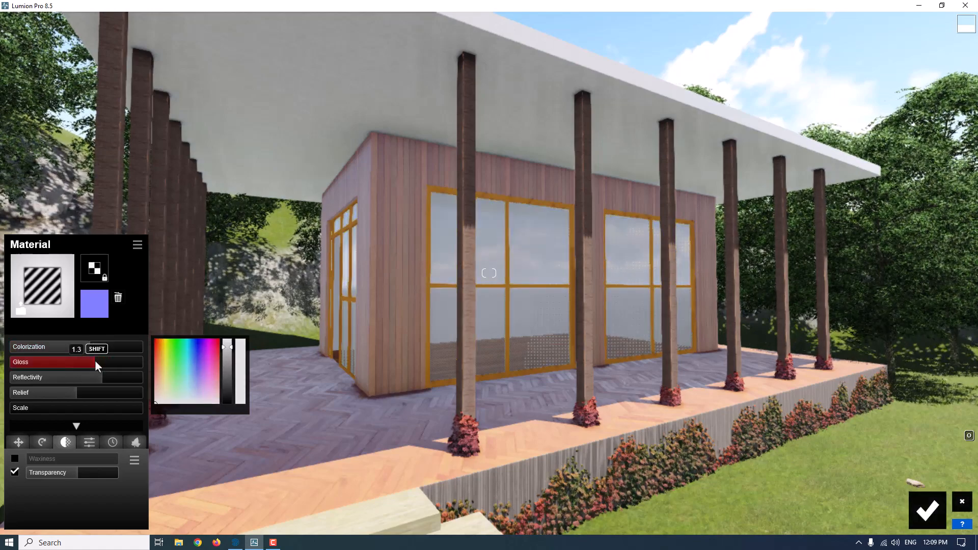
Step: Soften the window glass edges to 0.2, leaving its weathering at zero
left_click(27, 442)
left_click(42, 442)
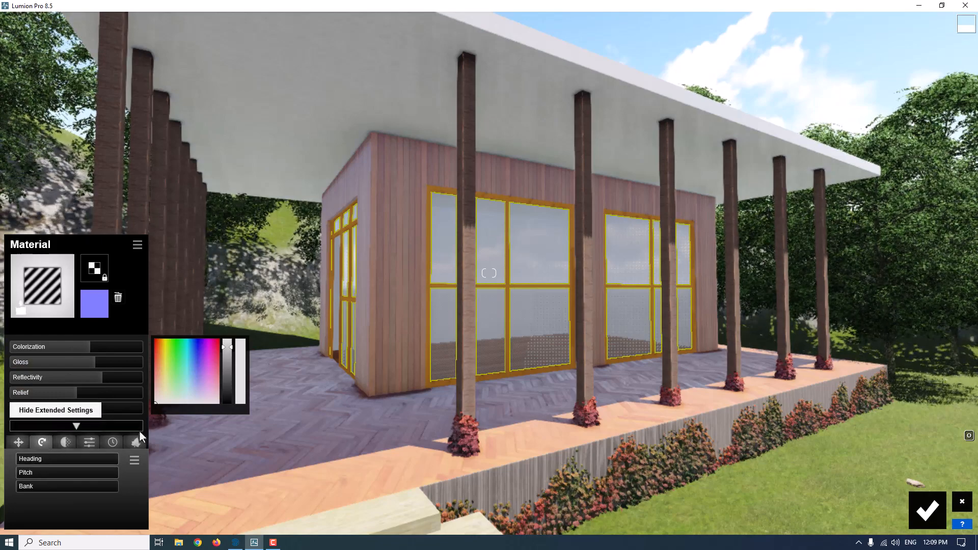
left_click(112, 441)
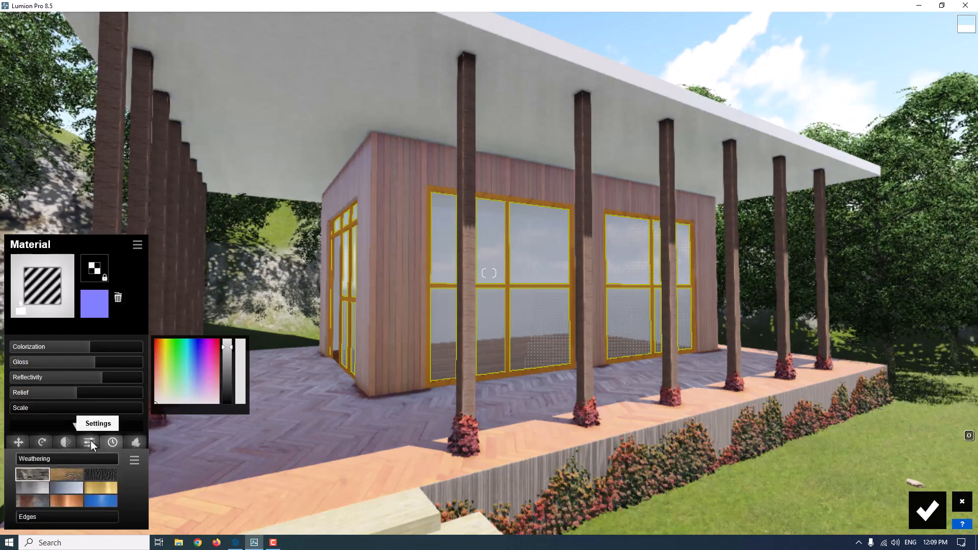
mouse_move(27, 516)
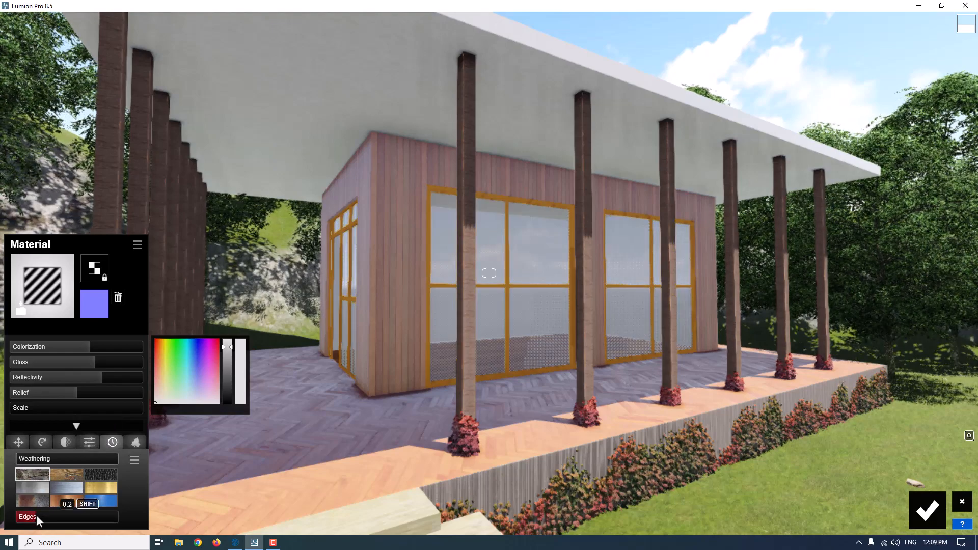
mouse_move(36, 460)
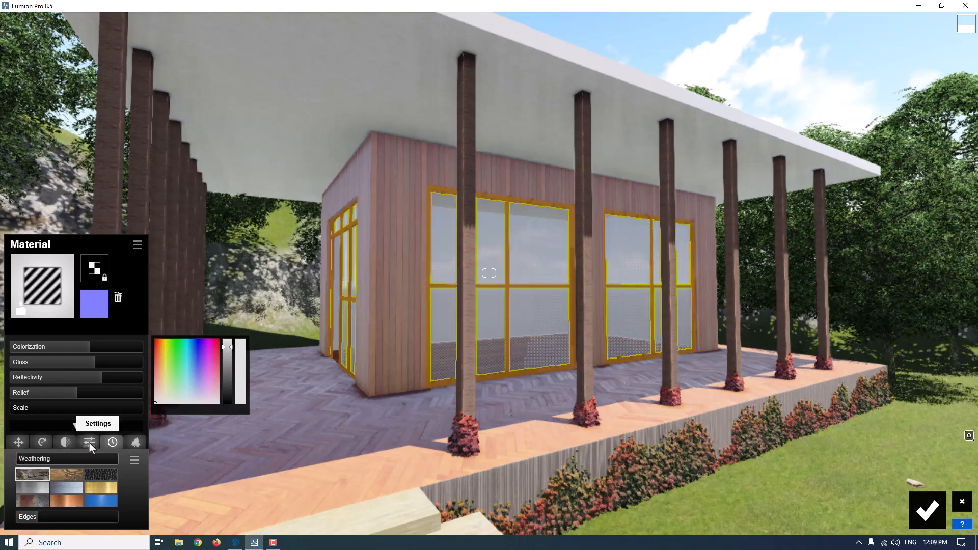
Step: Set the glass's saturation to 1.1, try out its emissive setting and save the material
left_click(84, 442)
left_click_drag(65, 473, 74, 473)
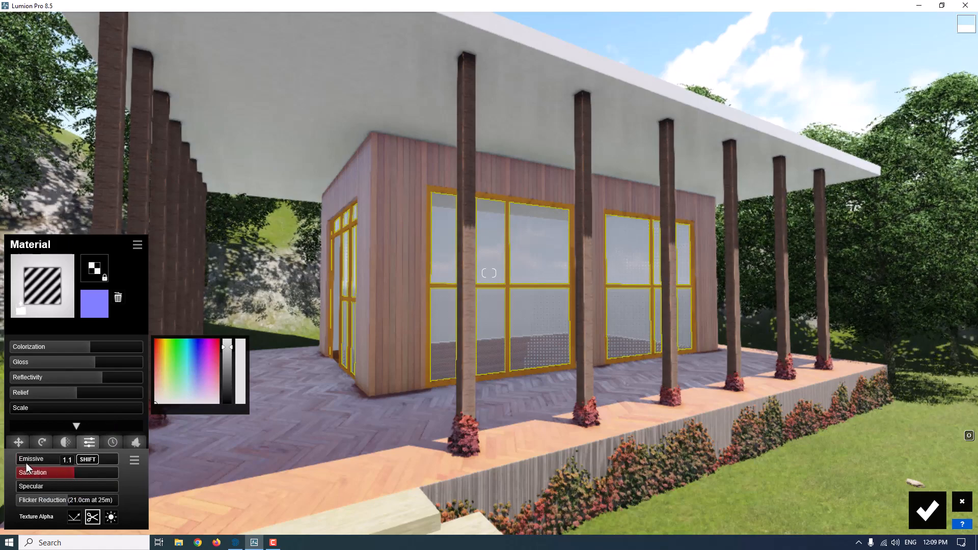
mouse_move(19, 460)
left_mouse_down()
mouse_move(84, 460)
mouse_move(25, 473)
left_mouse_up()
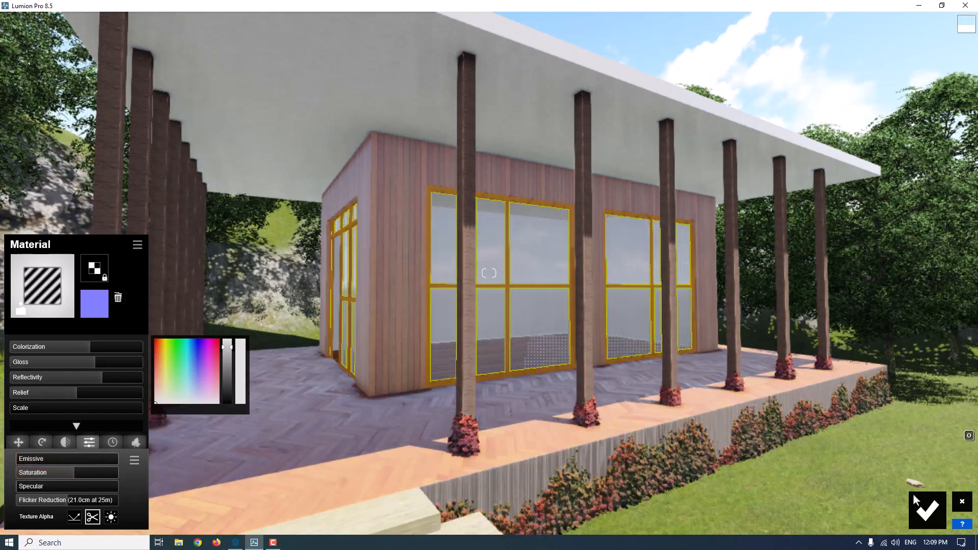
left_click(926, 510)
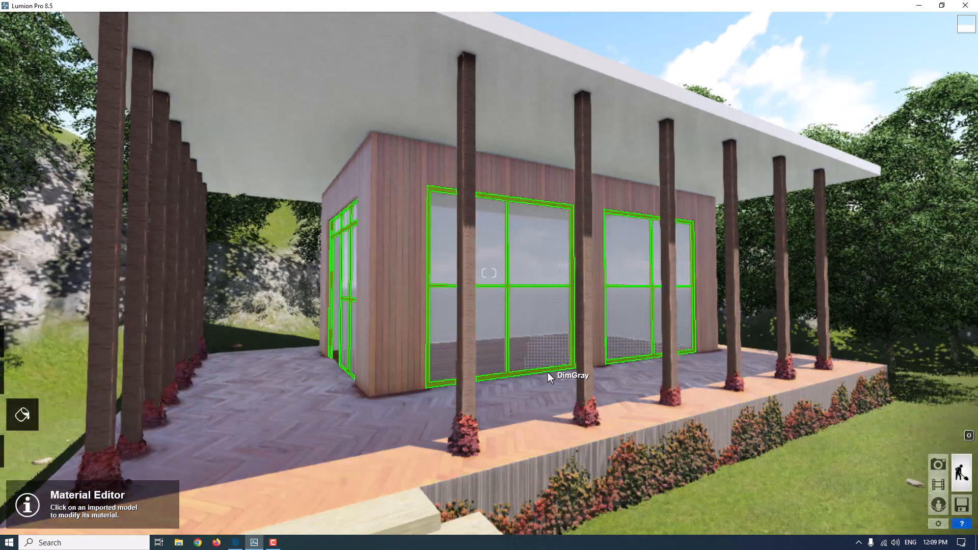
Step: Apply the outdoor metal Polii Metal RustRepolished 001 2k to the window frames, reduce reflectivity and relief, and set scale to 0.1
left_click(543, 372)
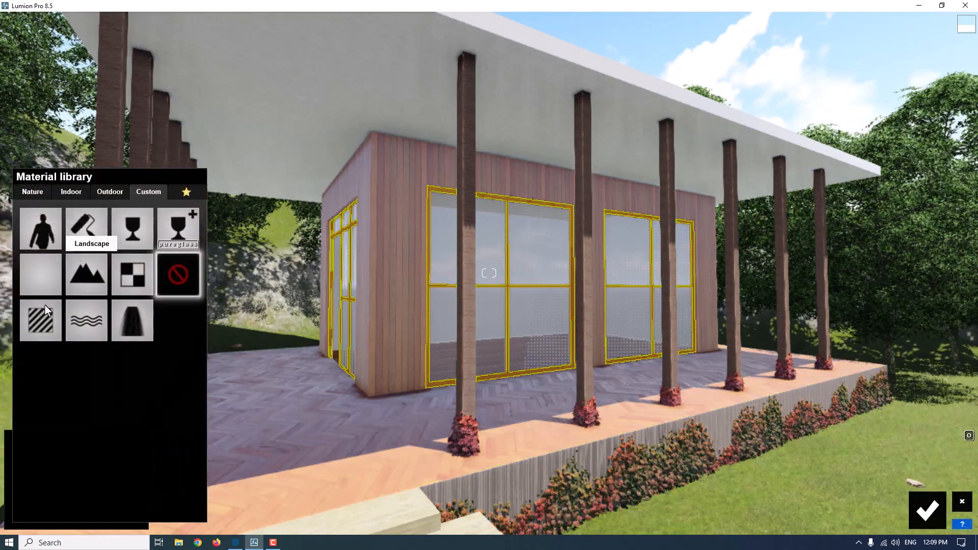
left_click(105, 193)
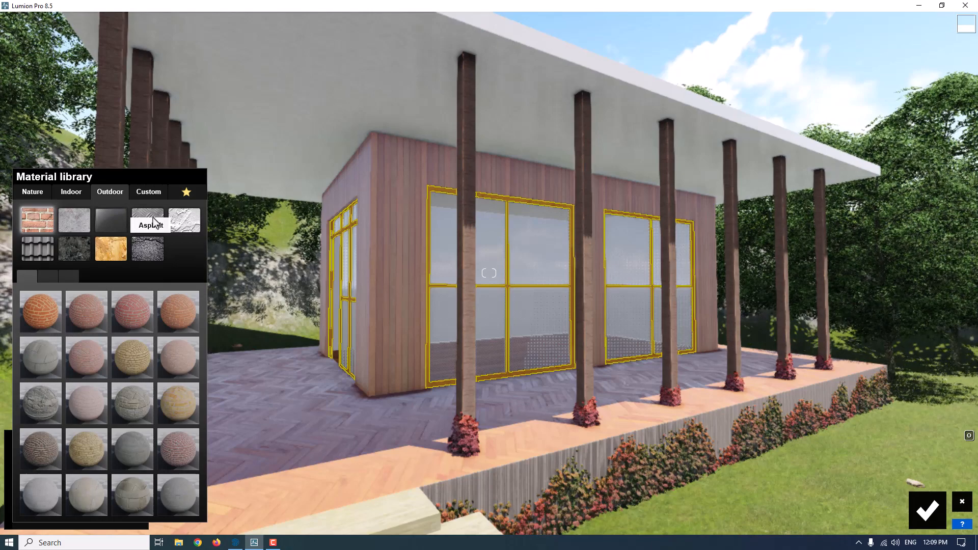
left_click(144, 230)
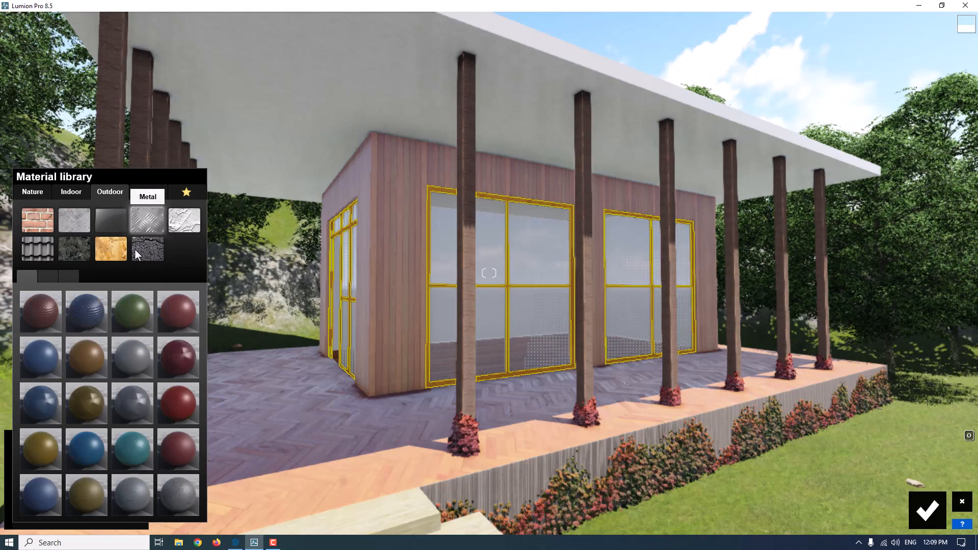
left_click(72, 278)
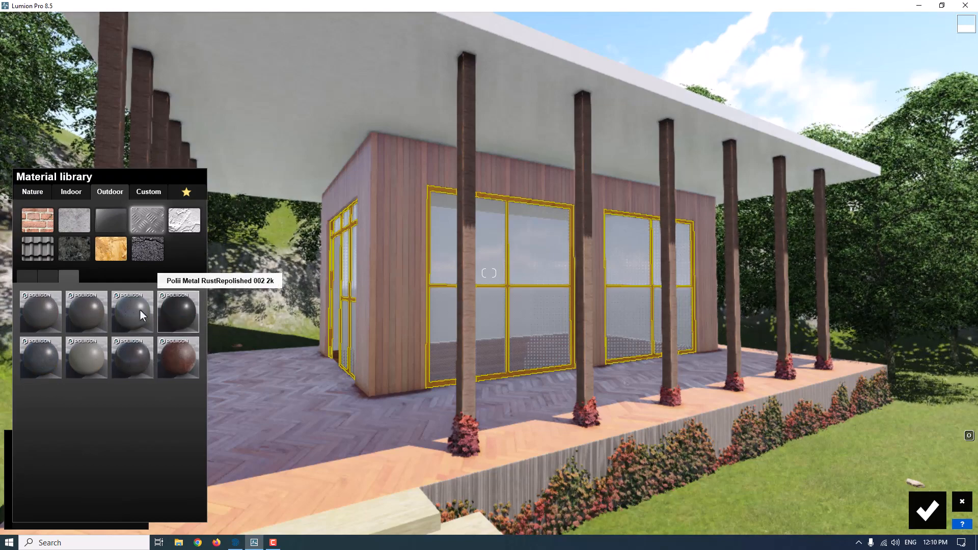
left_click(115, 312)
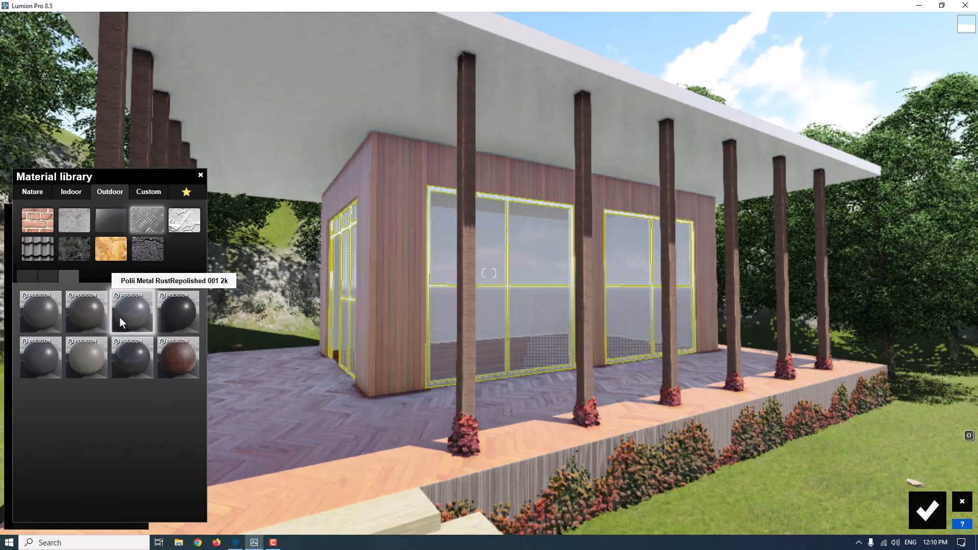
left_click(138, 313)
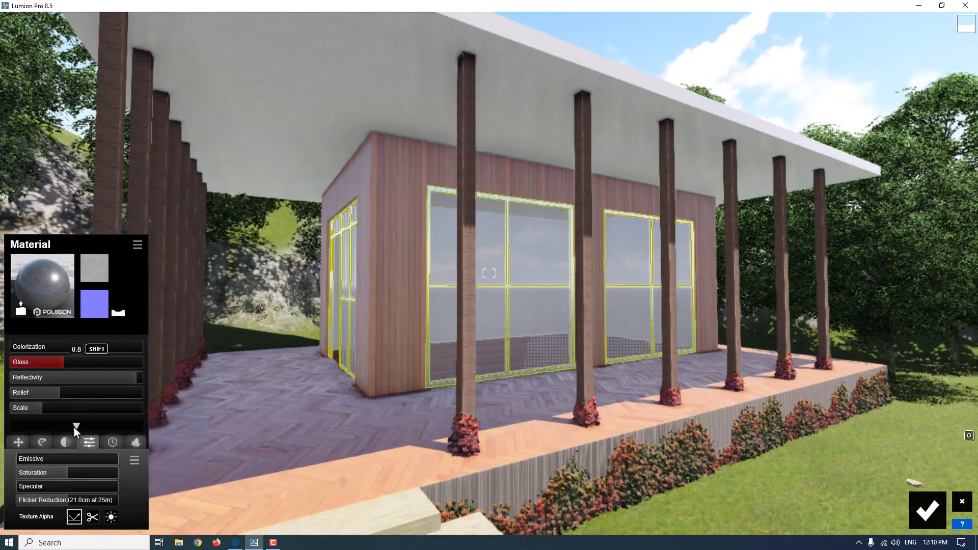
left_click_drag(117, 378, 32, 399)
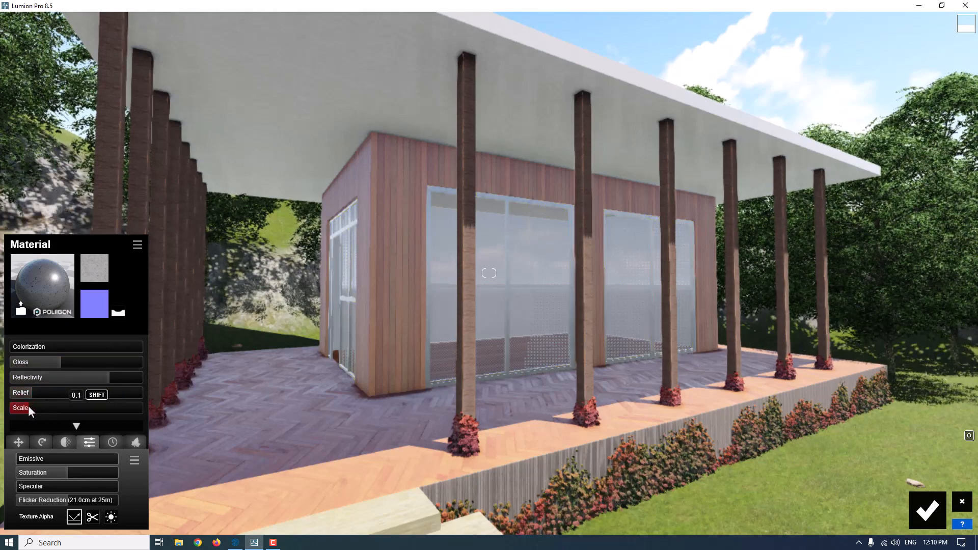
Step: Apply silver-type weathering to the window frames at about one third strength
left_click(19, 442)
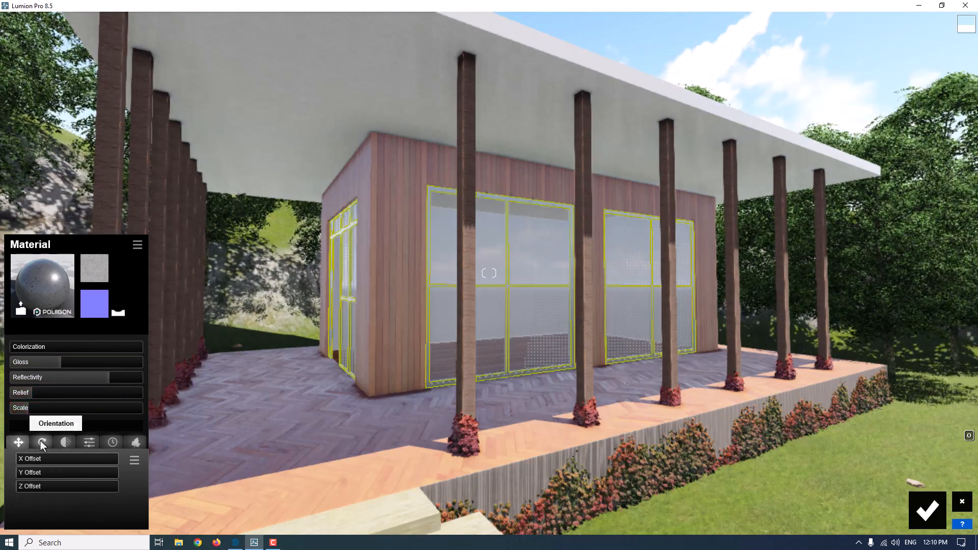
left_click(41, 441)
left_click(65, 441)
left_click(84, 442)
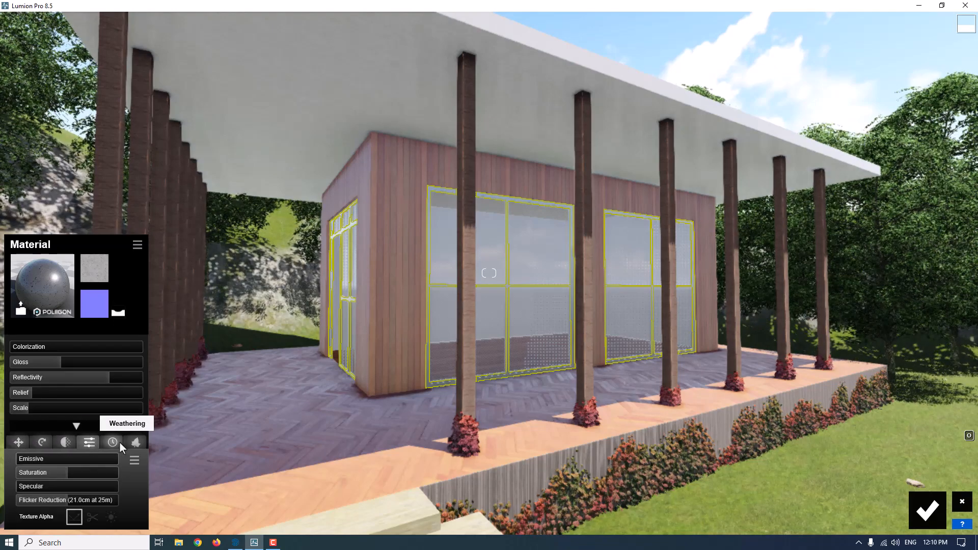
left_click(114, 442)
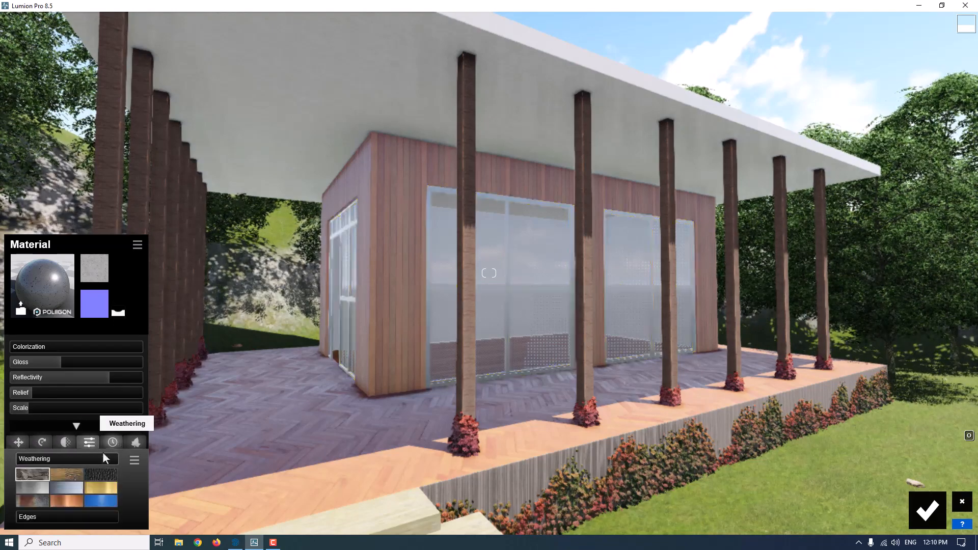
left_click(42, 490)
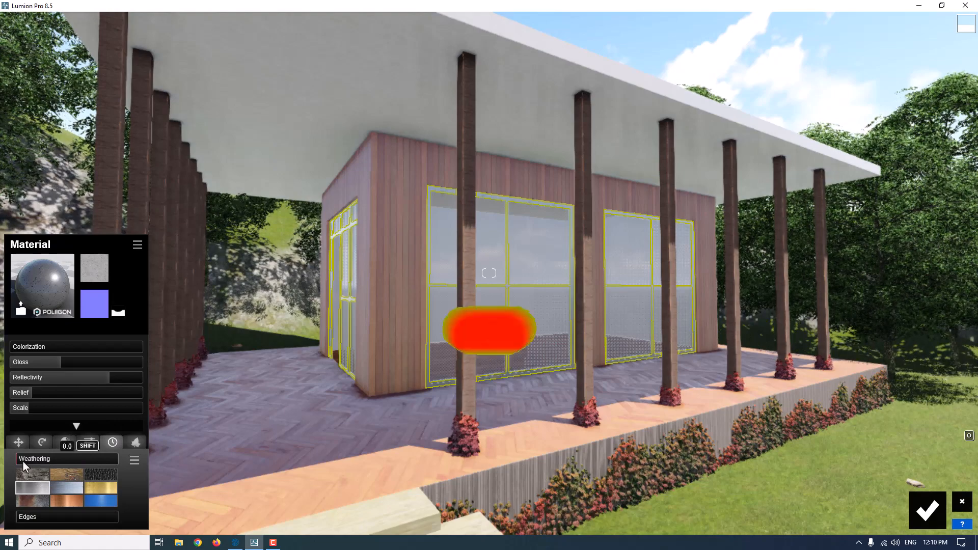
left_click_drag(23, 461, 50, 461)
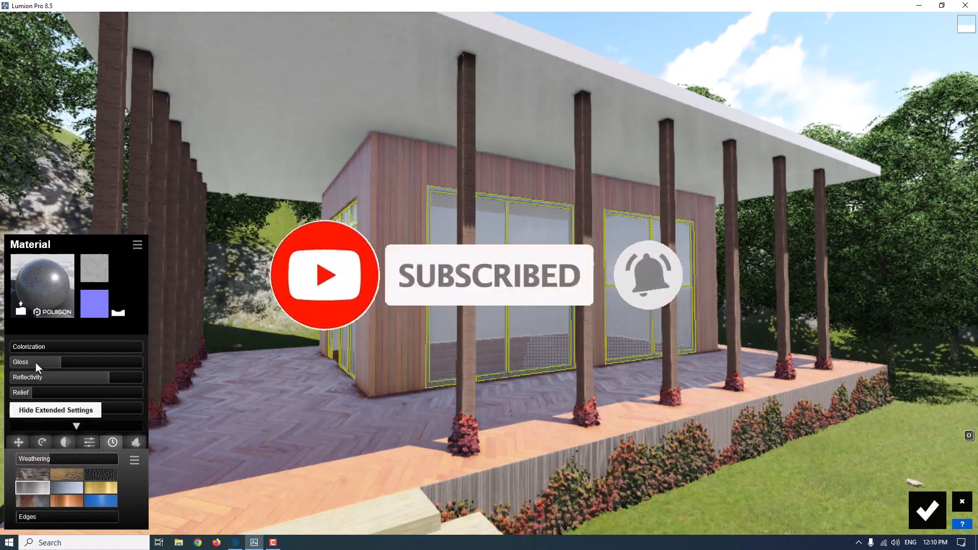
Step: Set the window frames' colorization to about 0.4 and tint them bright green at full brightness
left_click_drag(21, 347, 61, 347)
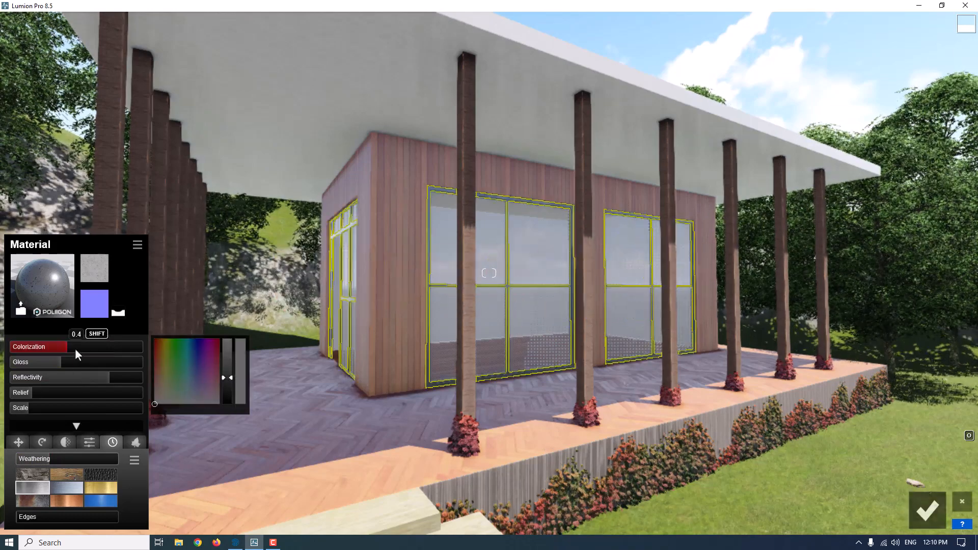
mouse_move(75, 348)
left_mouse_down()
mouse_move(127, 348)
mouse_move(60, 347)
left_mouse_up()
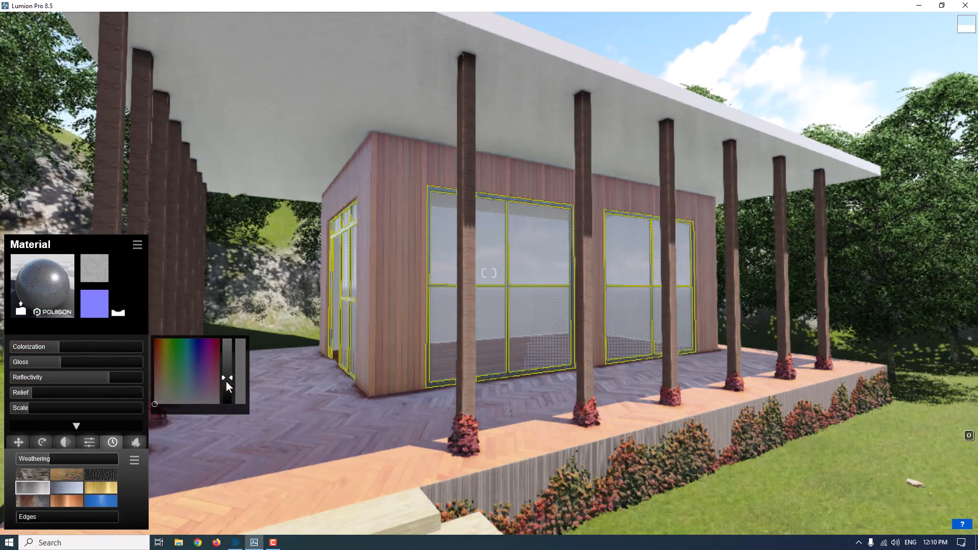
left_click_drag(225, 381, 227, 339)
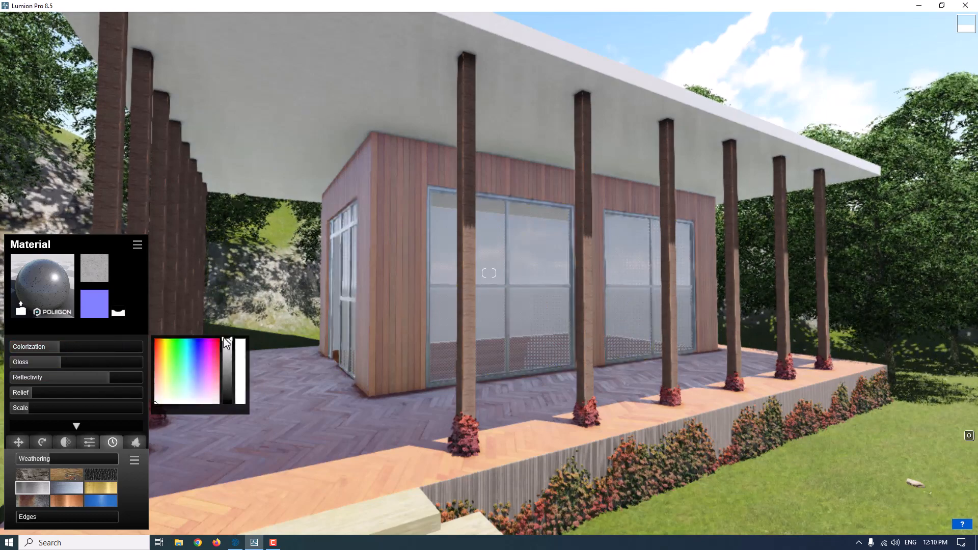
left_click(163, 357)
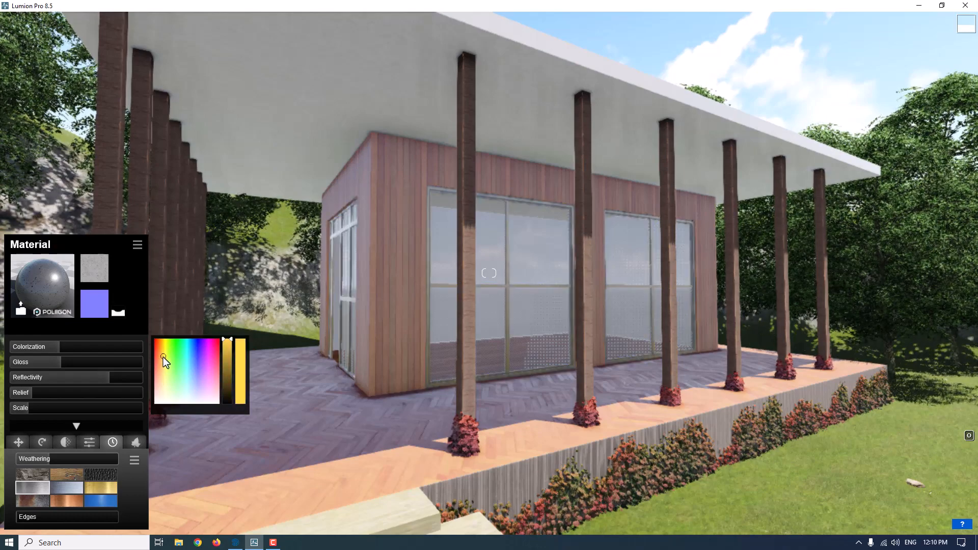
left_click_drag(163, 357, 181, 355)
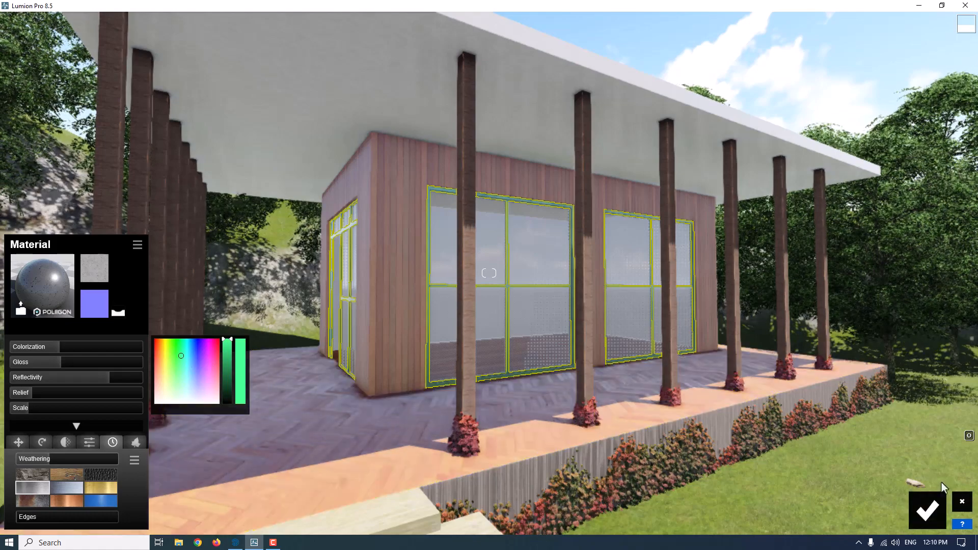
Step: Retint the window frames a neutral dark grey at low brightness, raise their colorization to about 0.6, and save the material
left_click(926, 510)
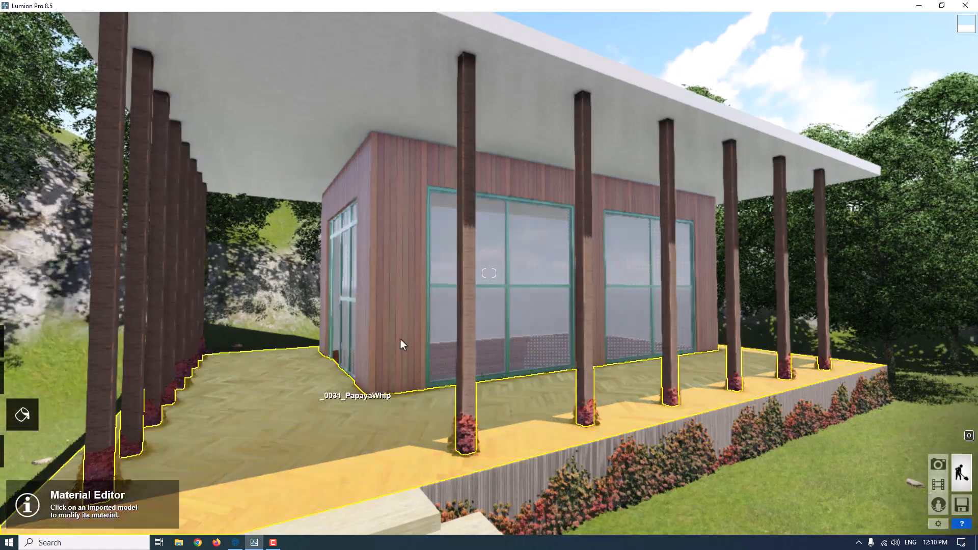
left_click(509, 283)
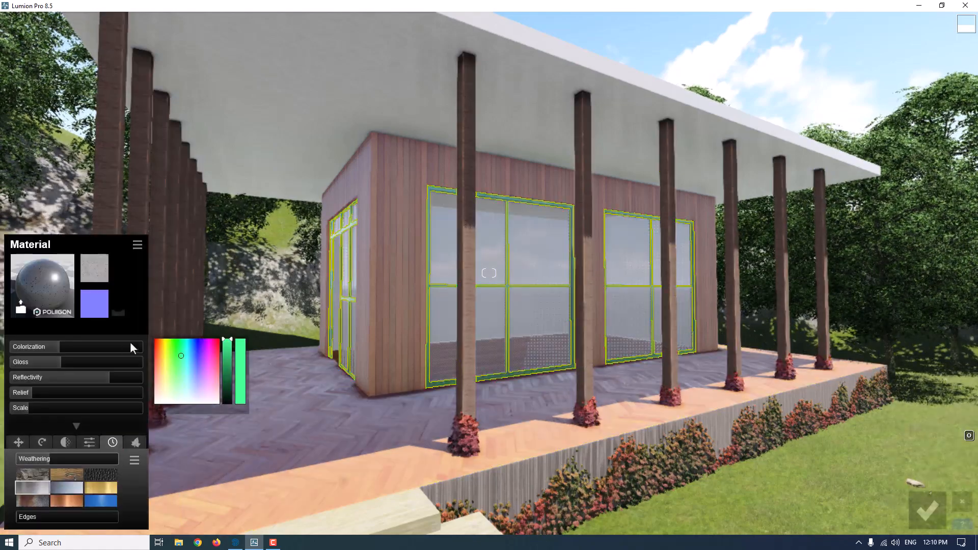
left_click(227, 359)
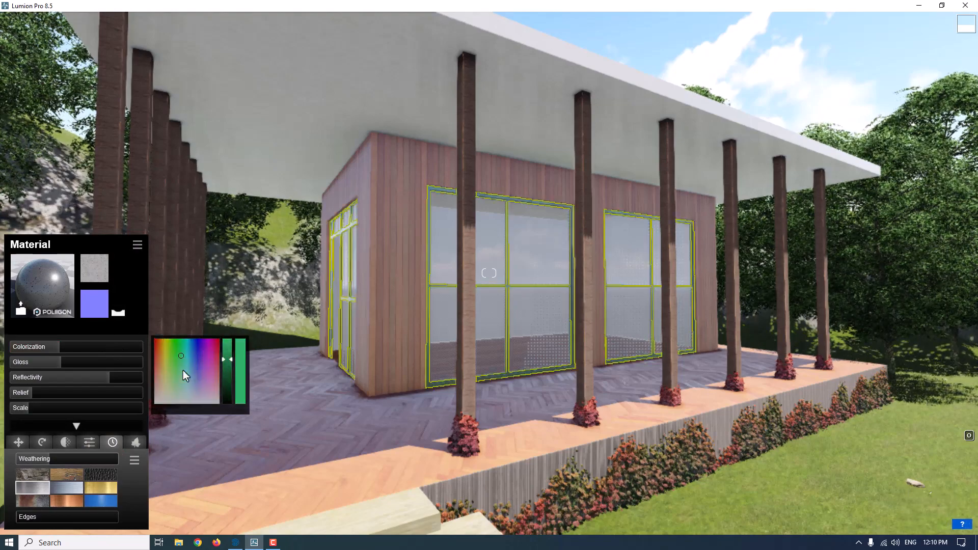
left_click(189, 397)
mouse_move(227, 359)
left_mouse_down()
mouse_move(229, 344)
mouse_move(226, 387)
left_mouse_up()
mouse_move(76, 348)
left_mouse_down()
mouse_move(80, 356)
mouse_move(57, 345)
mouse_move(86, 346)
left_mouse_up()
left_click(926, 515)
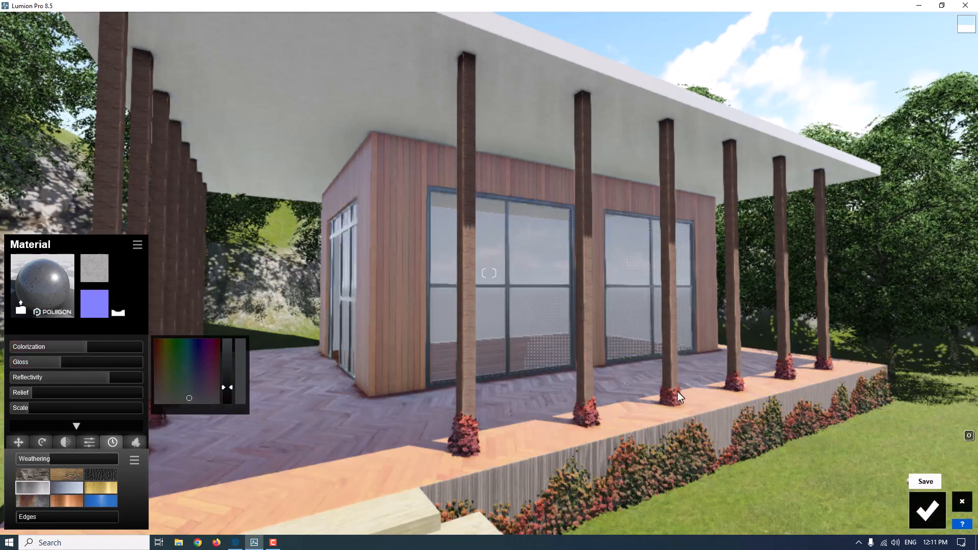
Step: Return to the recorded movie clip and apply the Realistic style to it
right_click_drag(502, 375, 448, 374)
key("s")
key("s")
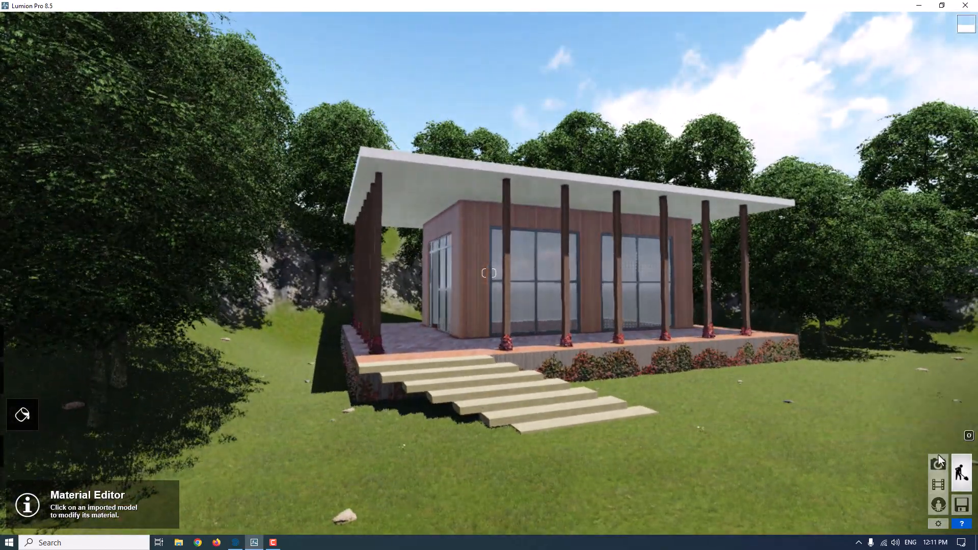
left_click(944, 486)
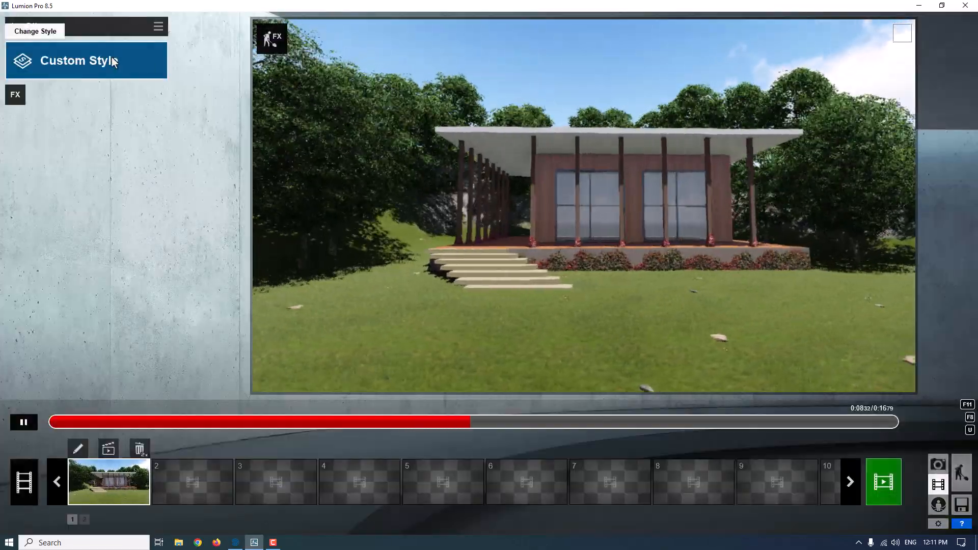
left_click(112, 59)
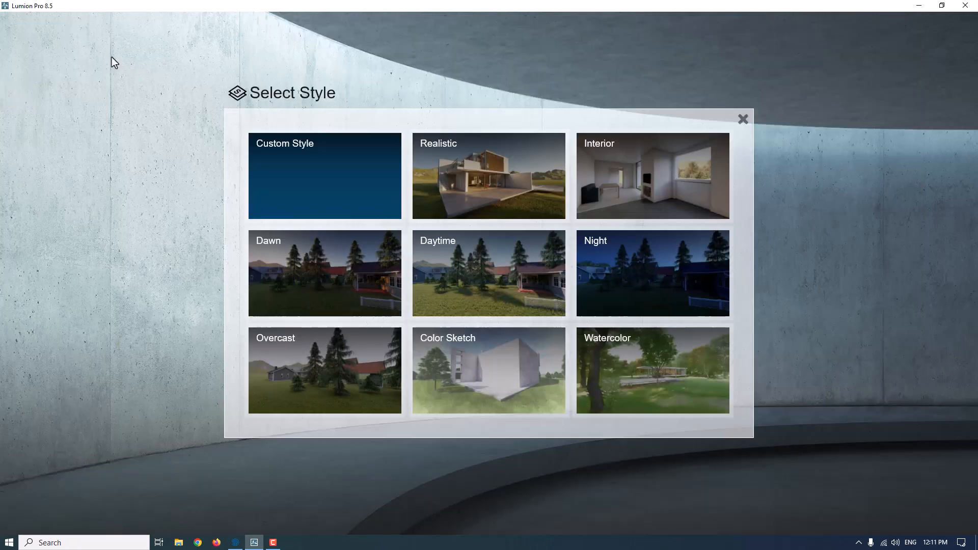
left_click(474, 178)
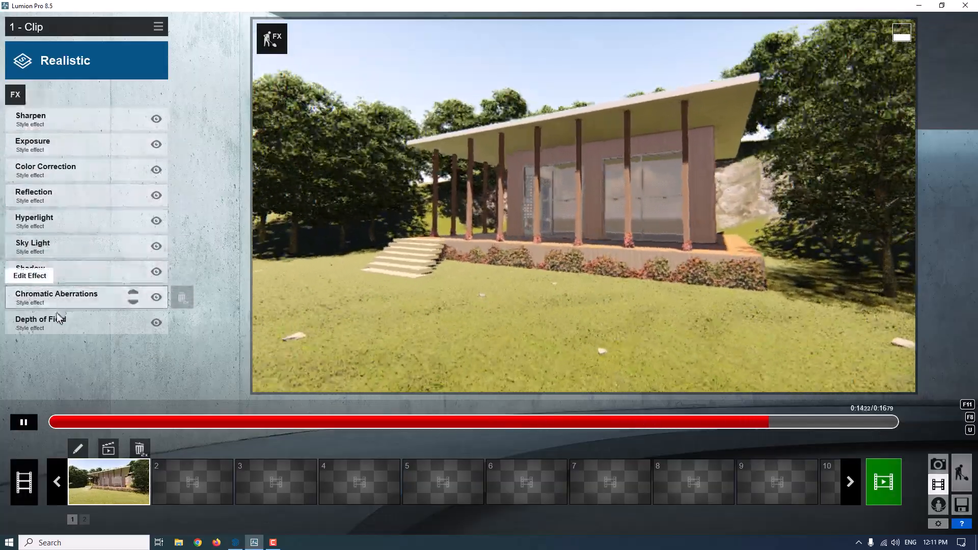
Step: Add the 2-Point Perspective camera effect to the clip and leave it switched on
left_click(15, 95)
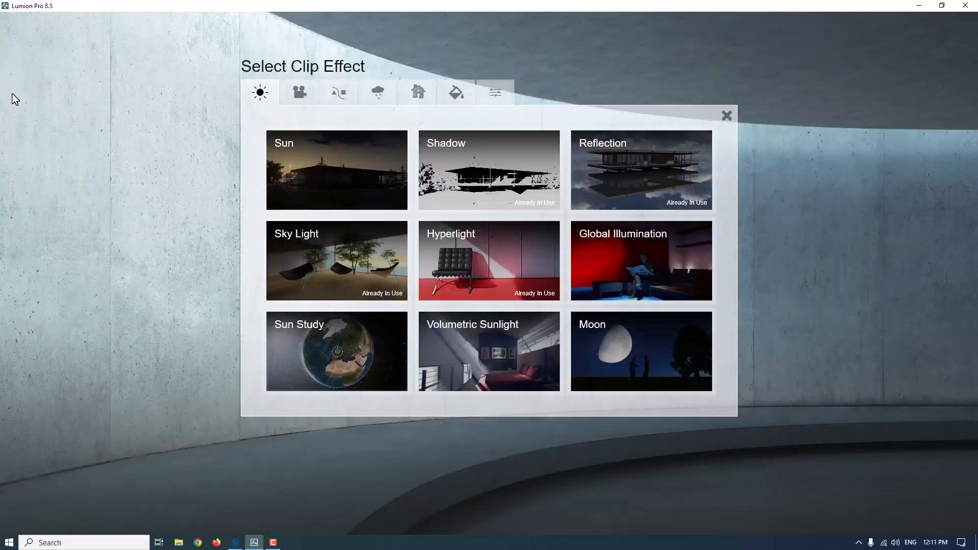
left_click(300, 93)
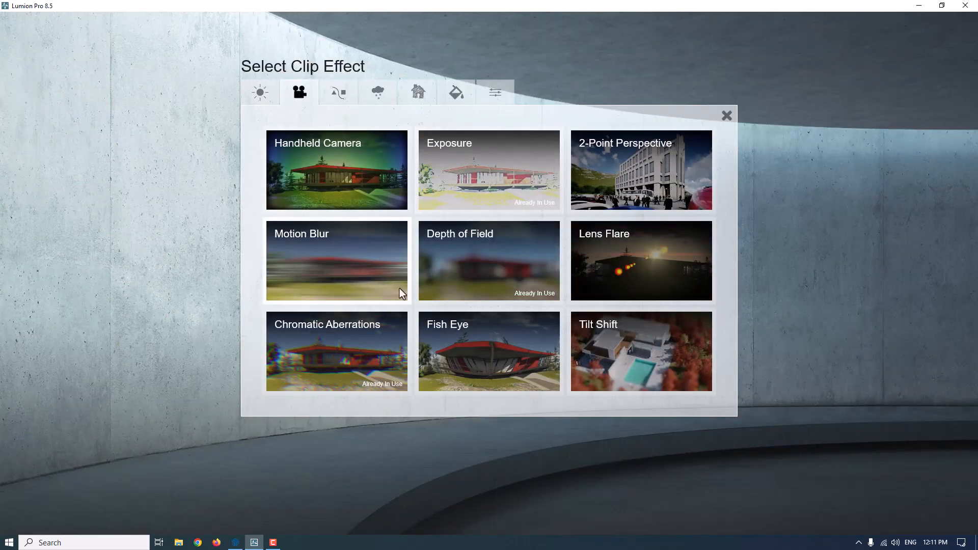
left_click(655, 182)
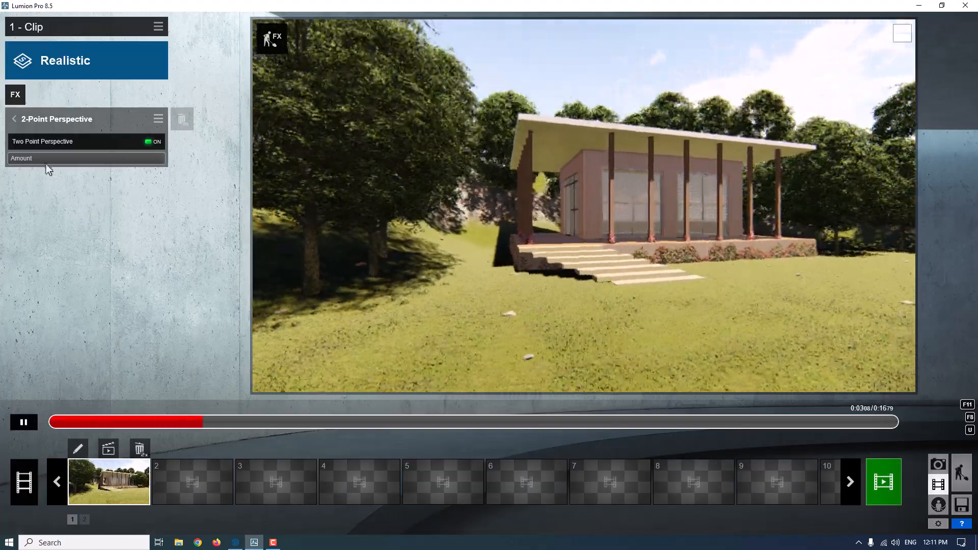
left_click(13, 118)
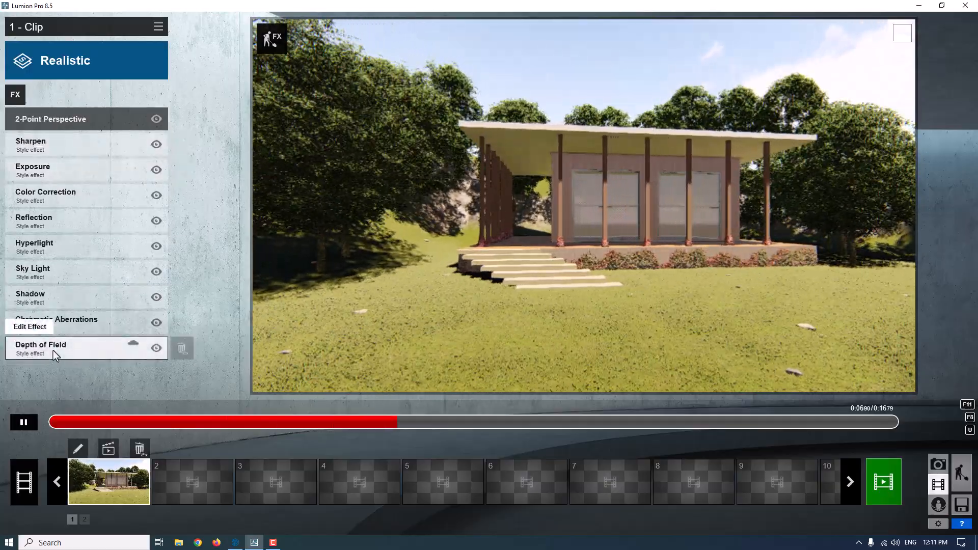
Step: Increase the amount of the clip's Depth of Field effect slightly
left_click(53, 351)
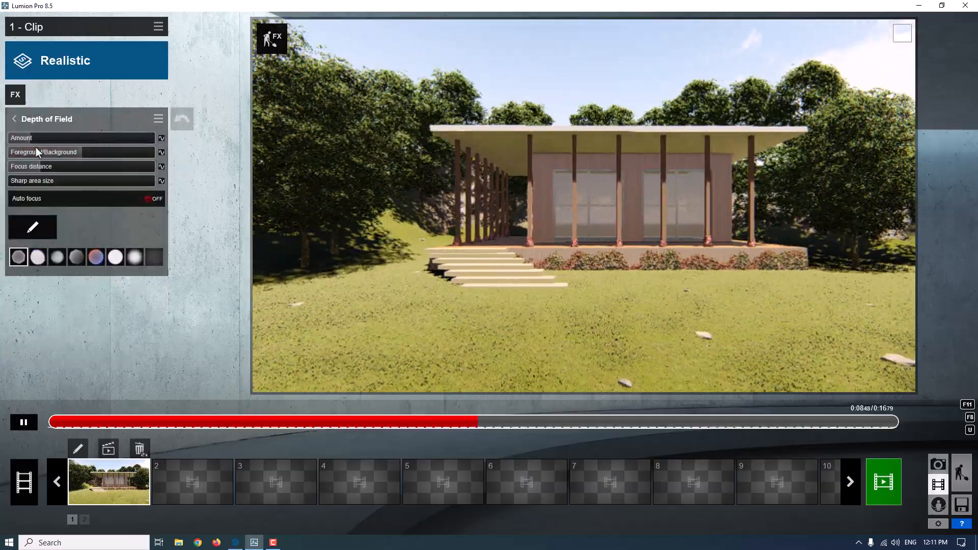
left_click_drag(32, 136, 53, 136)
left_click(22, 122)
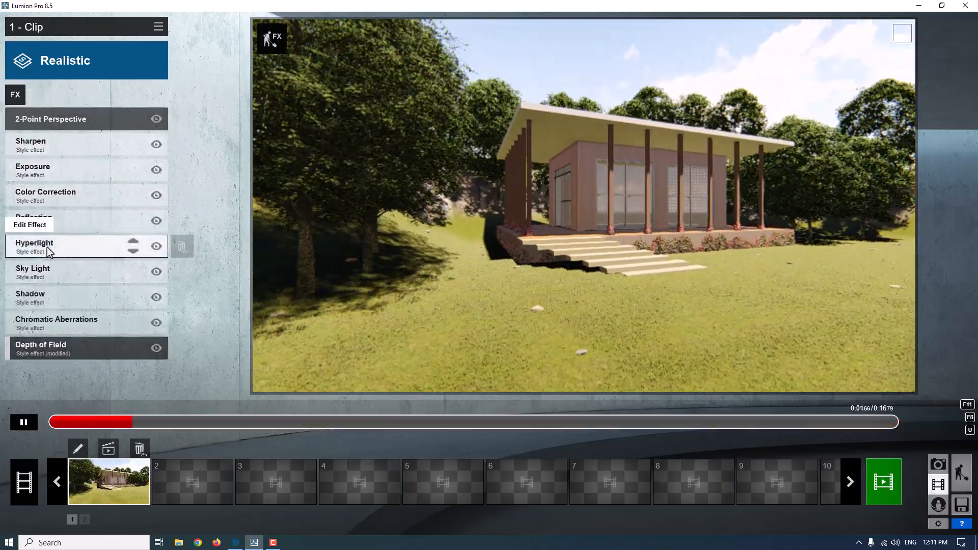
Step: Raise the Sky Light effect's brightness and saturation slightly and enable sky light in both planar and projected reflections
left_click(43, 277)
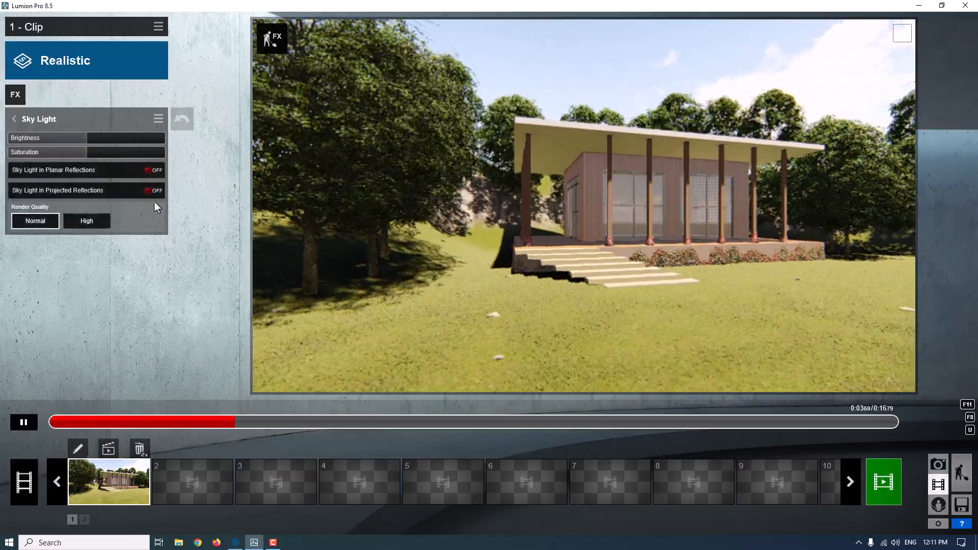
mouse_move(92, 139)
left_mouse_down()
mouse_move(106, 139)
mouse_move(99, 154)
left_mouse_up()
left_click(153, 168)
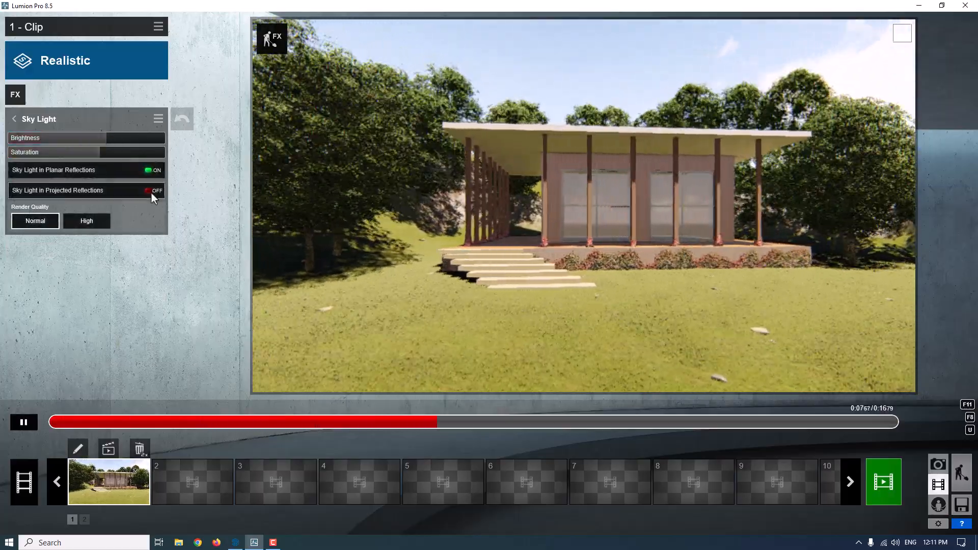
left_click(152, 192)
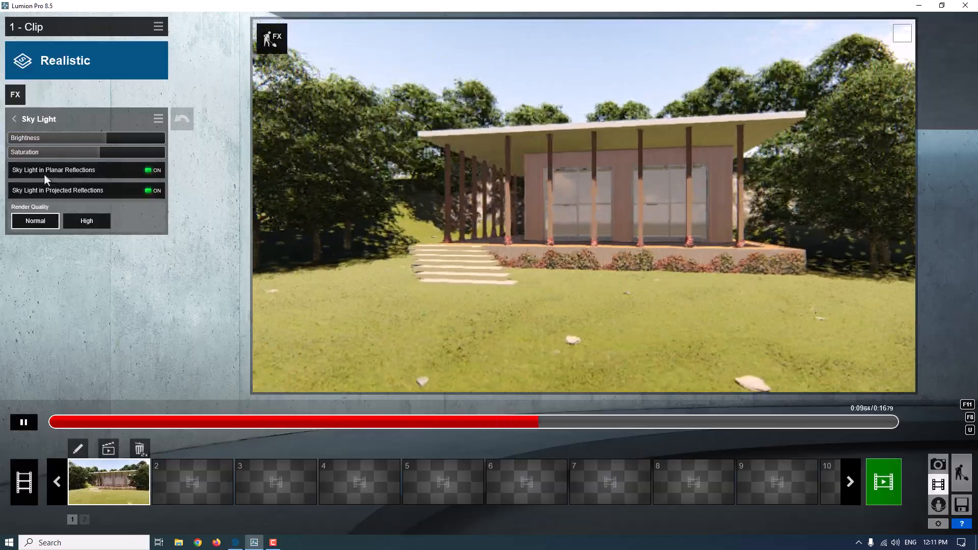
left_click(13, 119)
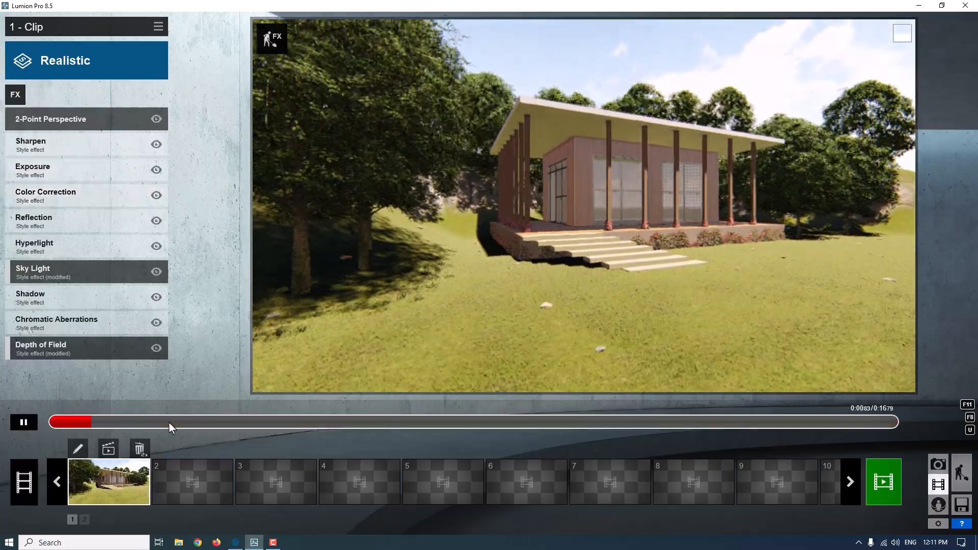
Step: Pause the clip, add the Handheld Camera effect and increase its focal length to bring the villa closer in the frame
left_click(24, 422)
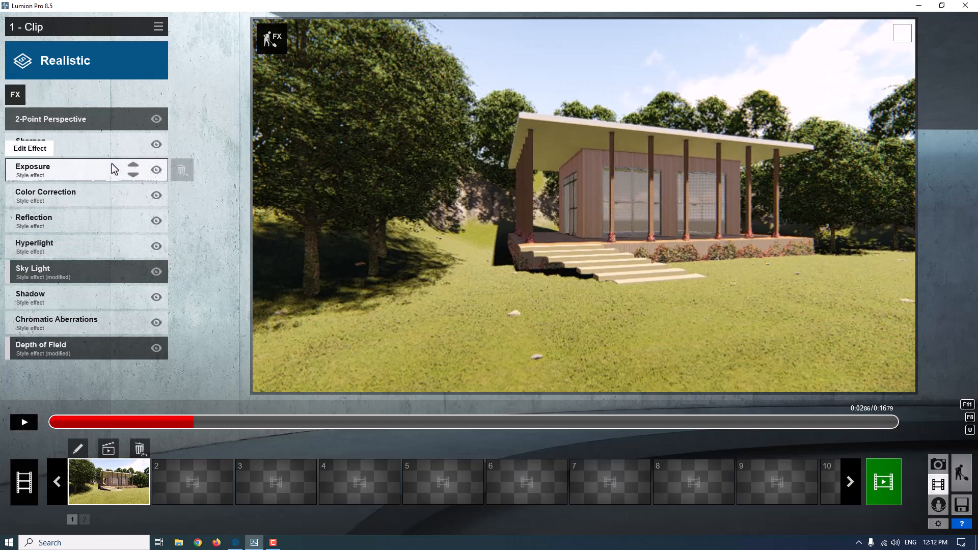
left_click(19, 95)
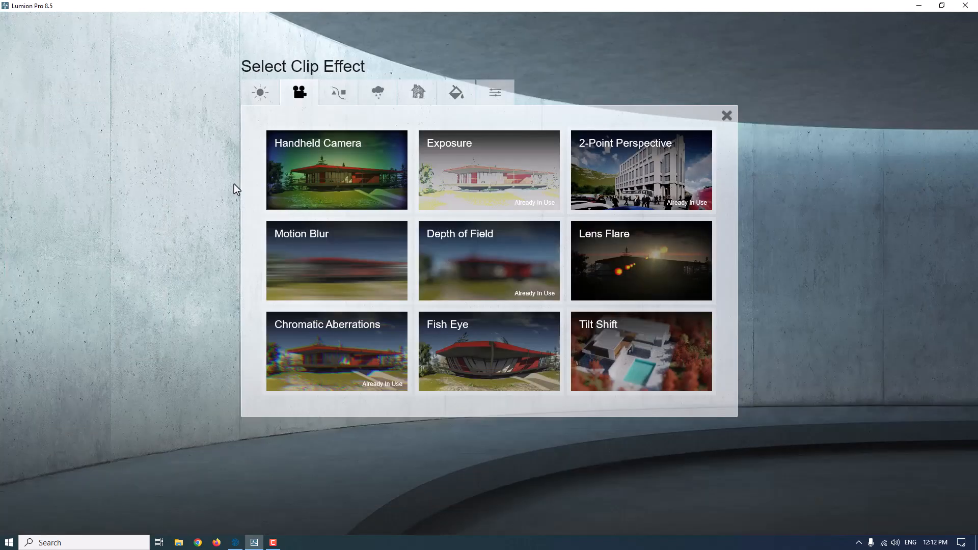
left_click(346, 167)
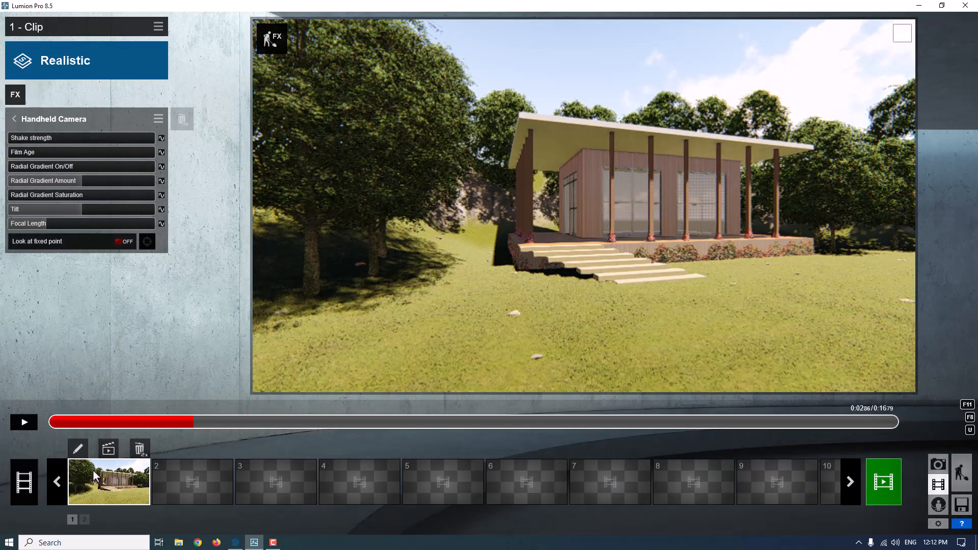
left_click(82, 452)
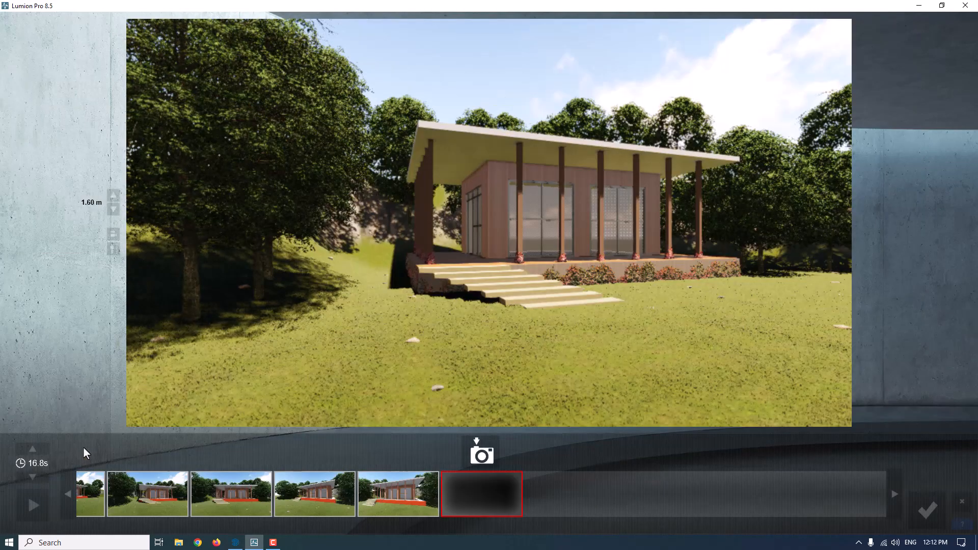
left_click(927, 510)
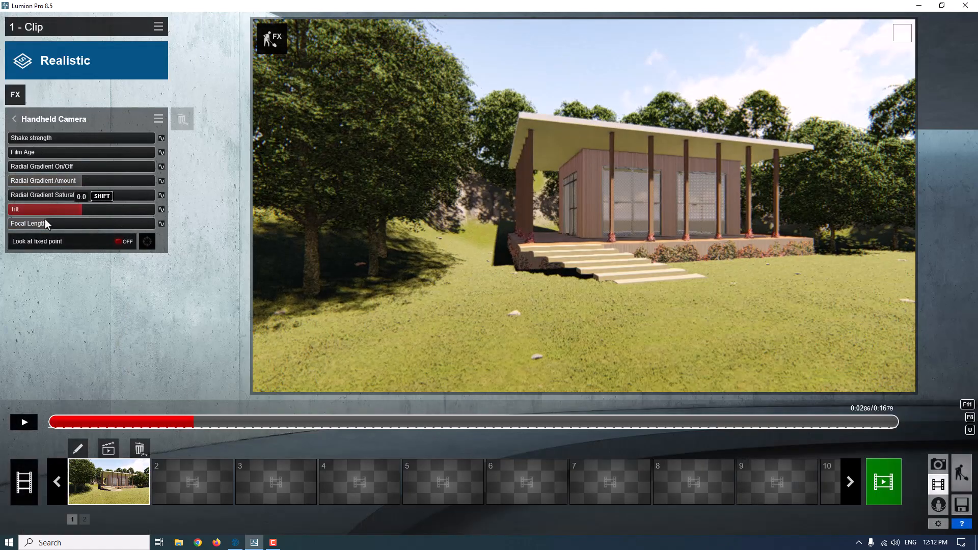
left_click_drag(40, 222, 58, 220)
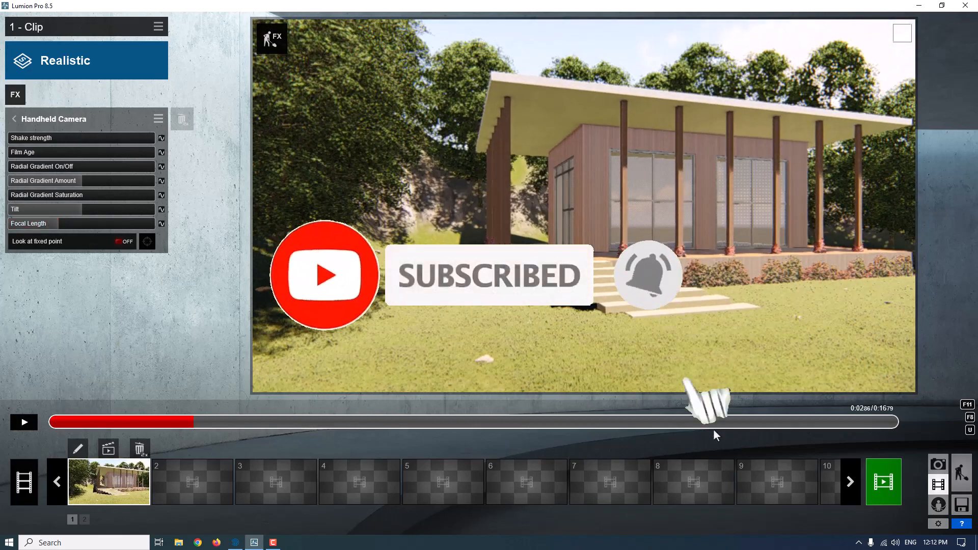
Step: Render the entire movie at 30 fps in HD 1280x720, saving it to the Desktop as an MP4 file named 1
left_click(884, 470)
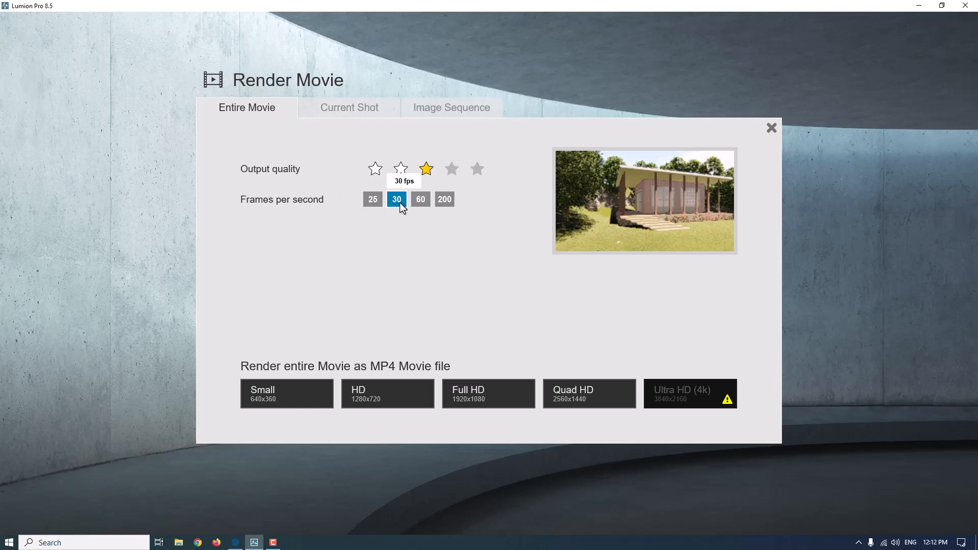
left_click(378, 395)
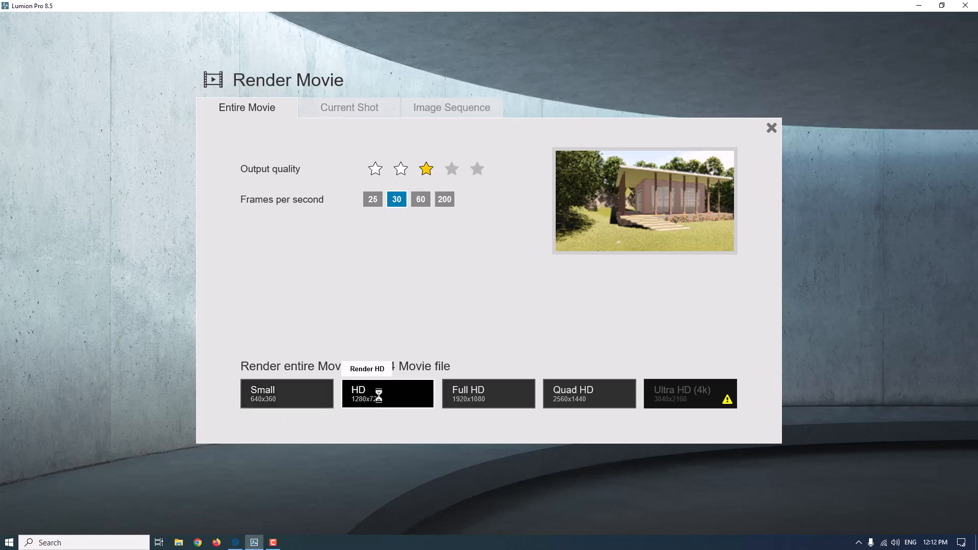
left_click(165, 235)
type("1")
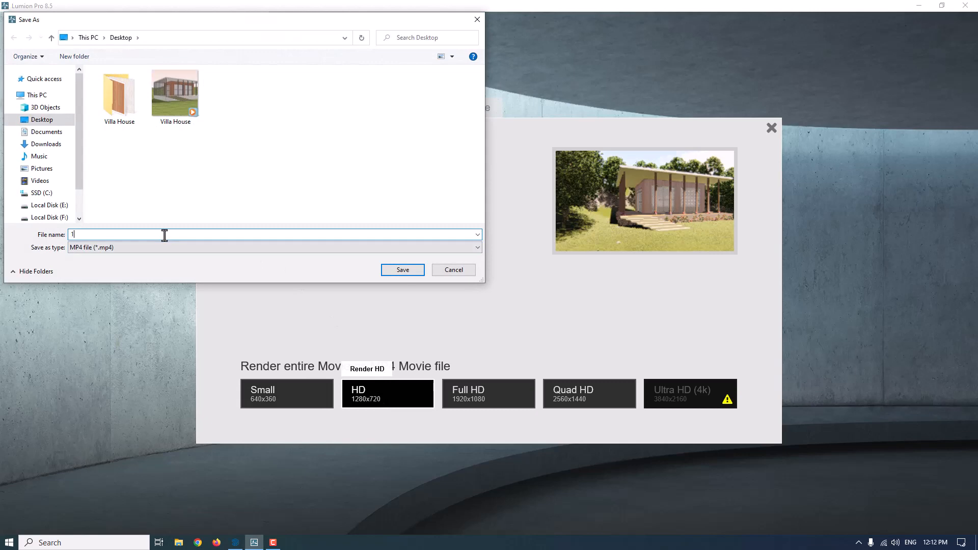
left_click(420, 267)
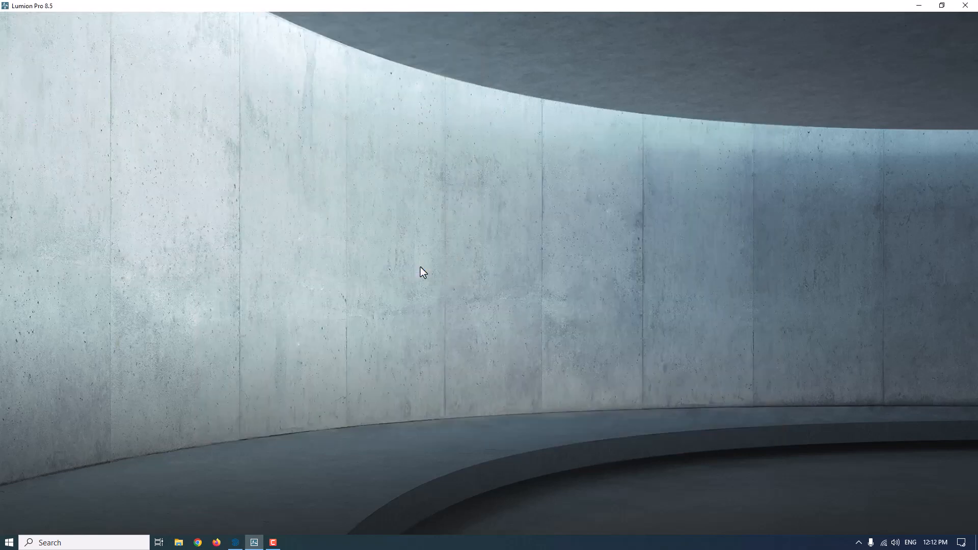